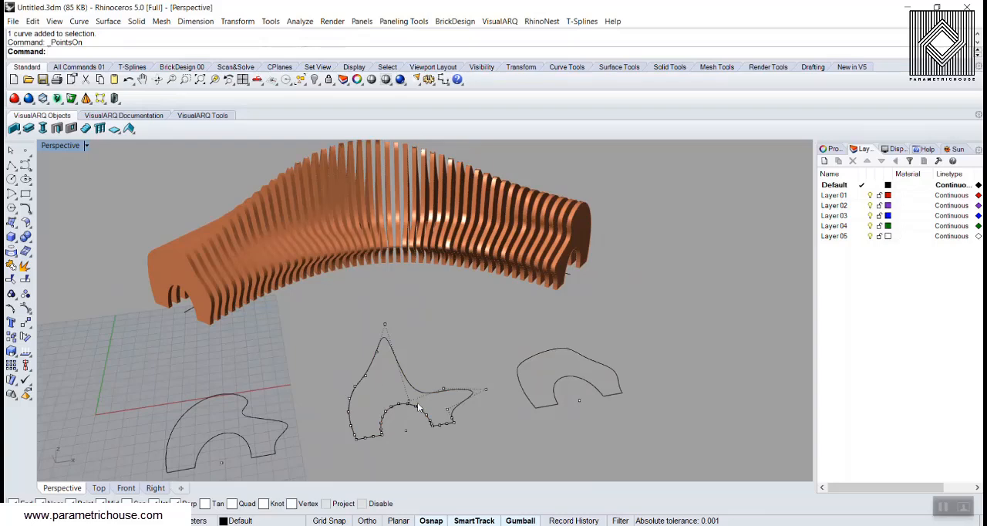
# Reshape the middle bench profile by moving the control point between backrest and seat outward and adjusting the backrest's rear corner
pyautogui.moveTo(410, 405); pyautogui.dragTo(441, 332)
pyautogui.scroll(3, 351, 383)
pyautogui.moveTo(367, 372); pyautogui.dragTo(332, 330)
pyautogui.scroll(2, 332, 330)
pyautogui.click(295, 359)
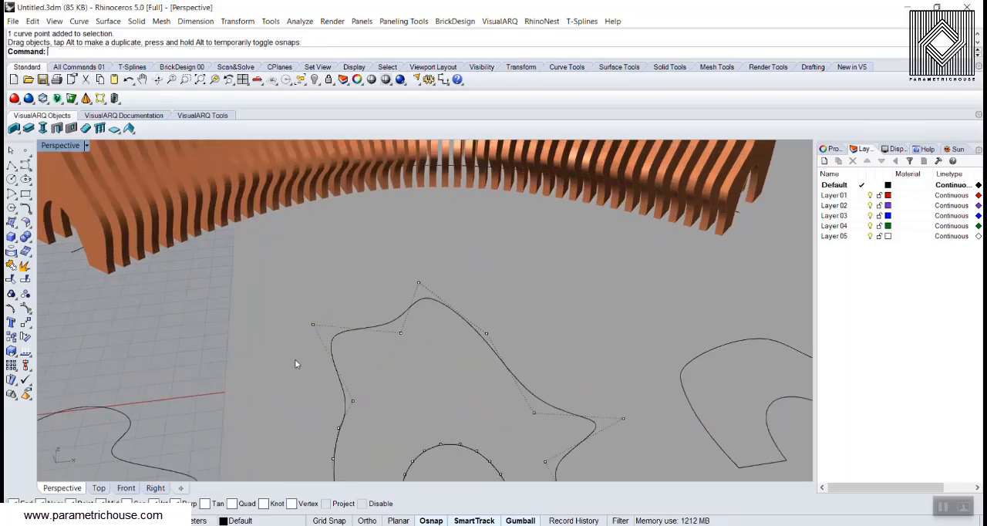
pyautogui.scroll(-9, 295, 361)
pyautogui.moveTo(285, 356); pyautogui.dragTo(273, 377, button='right')
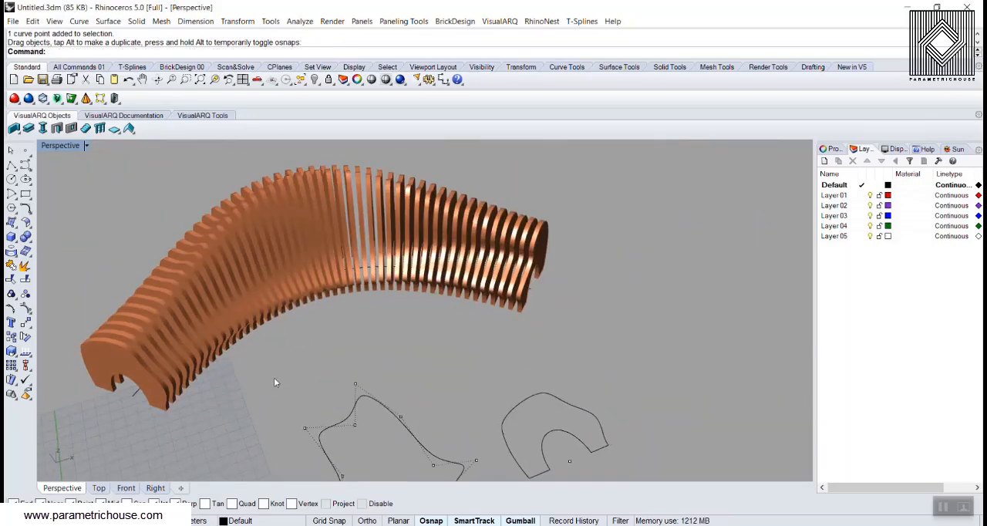
# Move the middle profile's control point between backrest and seat inward, then inspect the reshaped bench
pyautogui.scroll(7, 377, 443)
pyautogui.moveTo(388, 388); pyautogui.dragTo(343, 446)
pyautogui.scroll(-4, 379, 378)
pyautogui.click(420, 363)
pyautogui.scroll(-2, 422, 365)
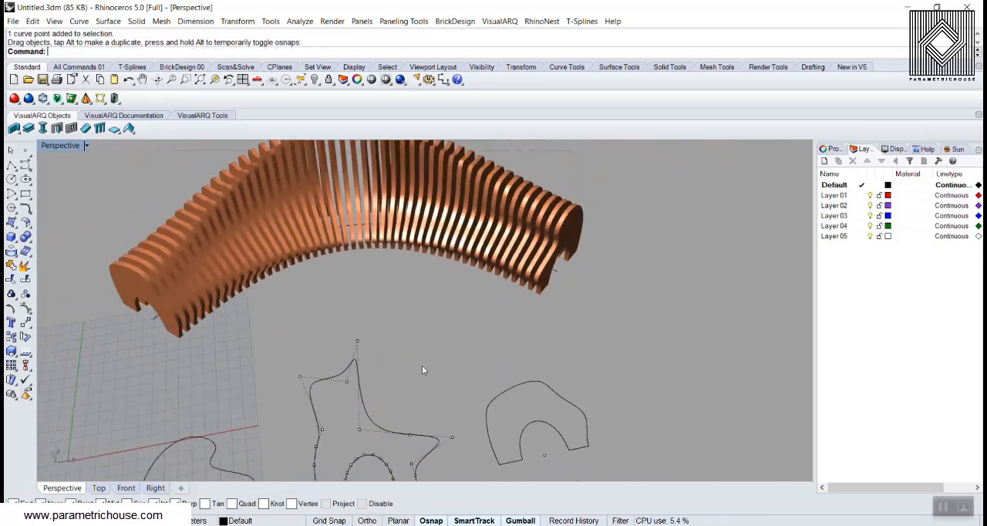
pyautogui.moveTo(422, 369); pyautogui.dragTo(290, 257, button='right')
pyautogui.scroll(-4, 358, 286)
pyautogui.scroll(2, 328, 355)
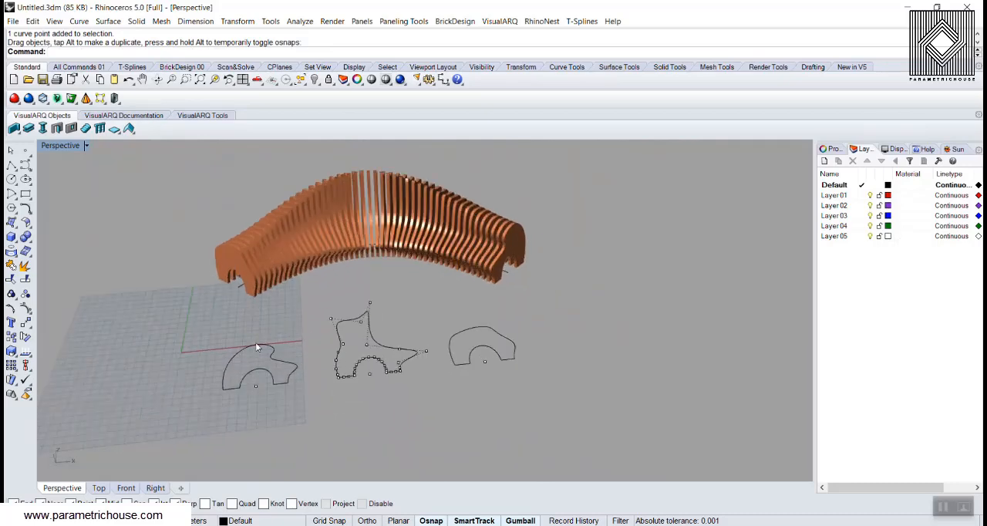
pyautogui.scroll(3, 324, 346)
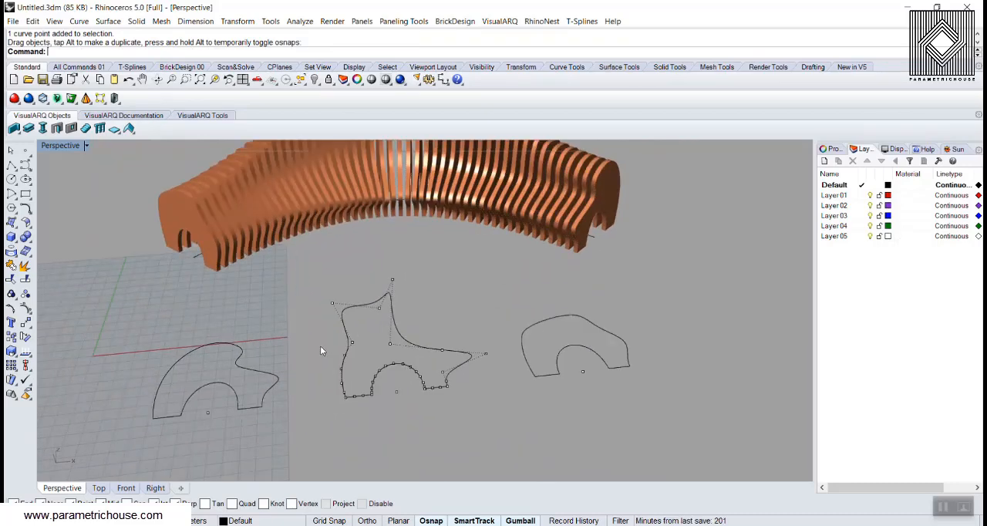
# Switch to Grasshopper and bake the Extrude component's extrusion into the Rhino model
pyautogui.hotkey('alt', 'Tab')
pyautogui.moveTo(712, 224); pyautogui.dragTo(634, 268, button='right')
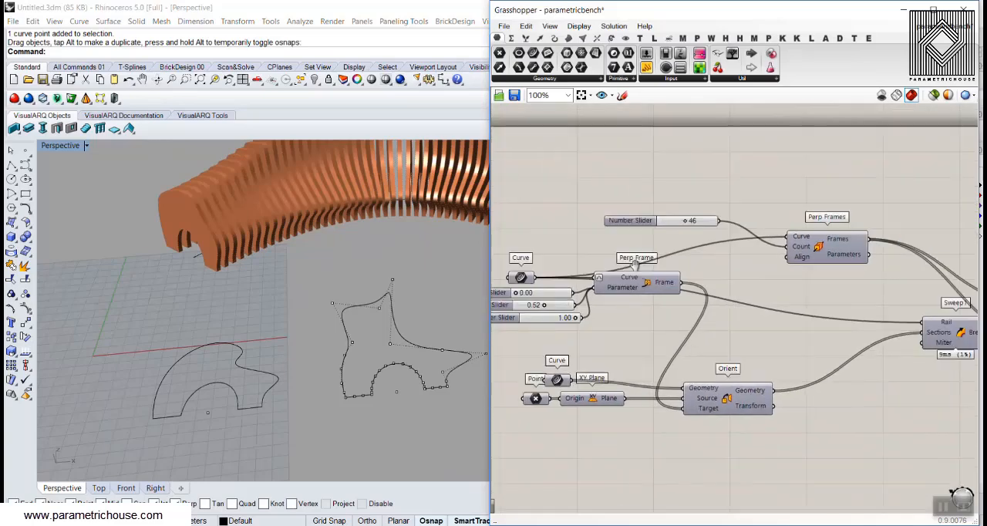
pyautogui.scroll(-5, 570, 260)
pyautogui.scroll(5, 794, 287)
pyautogui.scroll(2, 772, 291)
pyautogui.rightClick(575, 241)
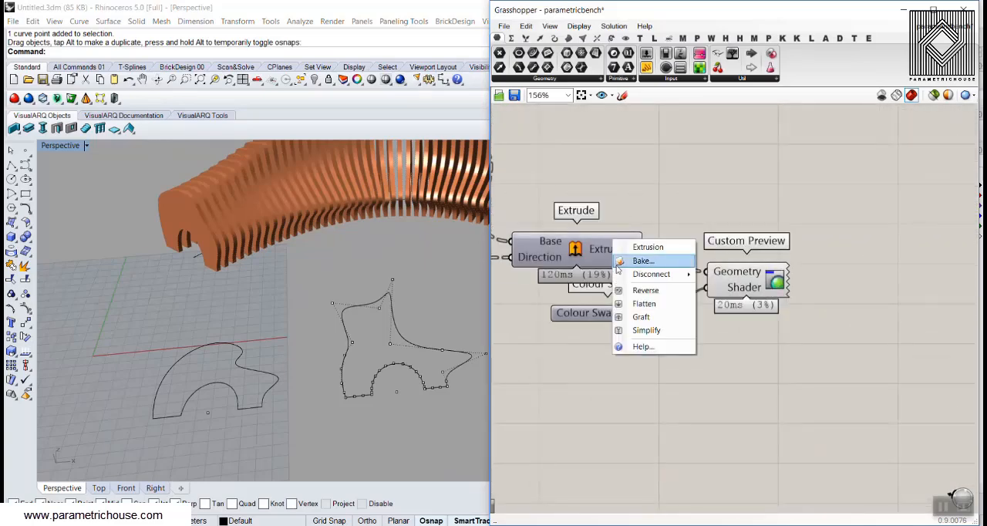
pyautogui.click(586, 260)
pyautogui.click(904, 10)
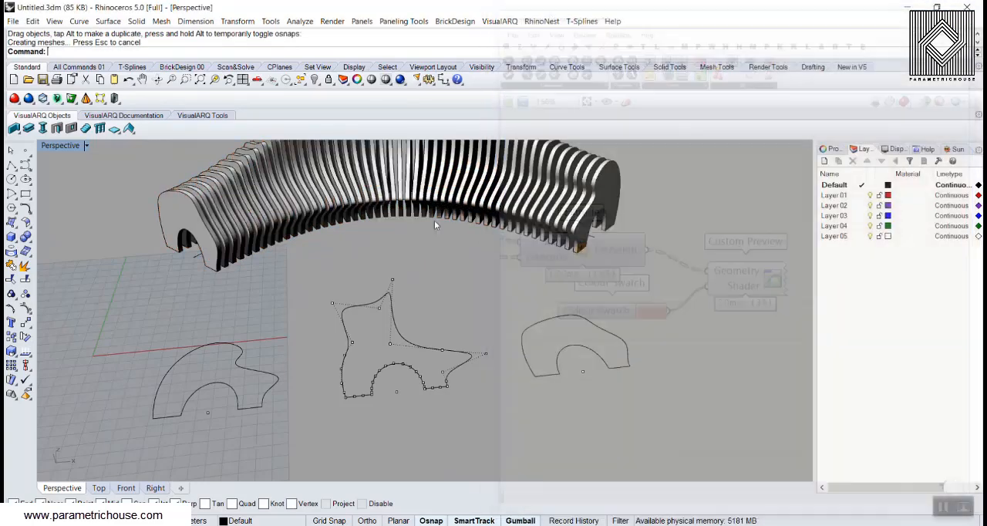
# Set the Perspective viewport to Shaded display and inspect the baked bench slats
pyautogui.moveTo(434, 220); pyautogui.dragTo(345, 276, button='right')
pyautogui.scroll(-2, 374, 250)
pyautogui.click(68, 147)
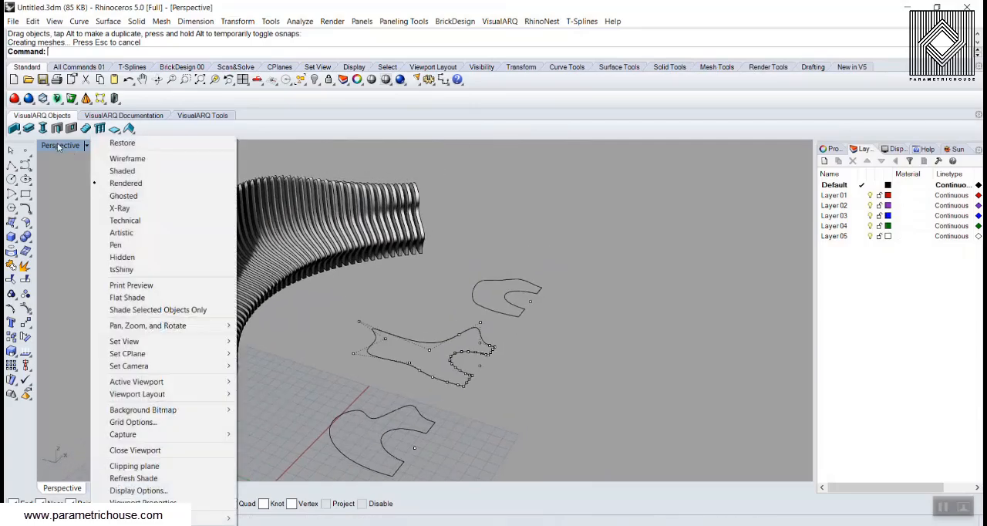
pyautogui.click(135, 171)
pyautogui.moveTo(398, 233); pyautogui.dragTo(332, 249, button='right')
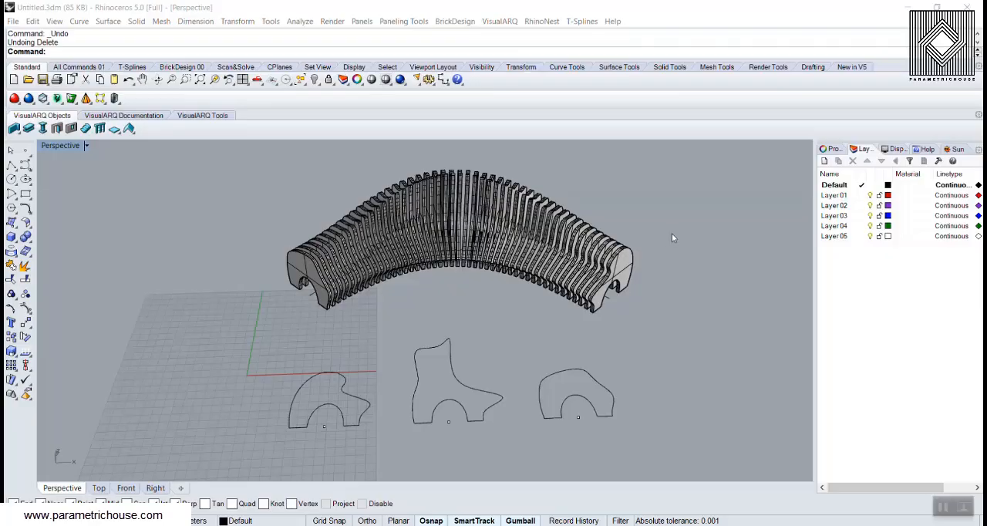
# Undo the Grasshopper bake of the bench slats
pyautogui.moveTo(638, 304); pyautogui.dragTo(615, 331, button='right')
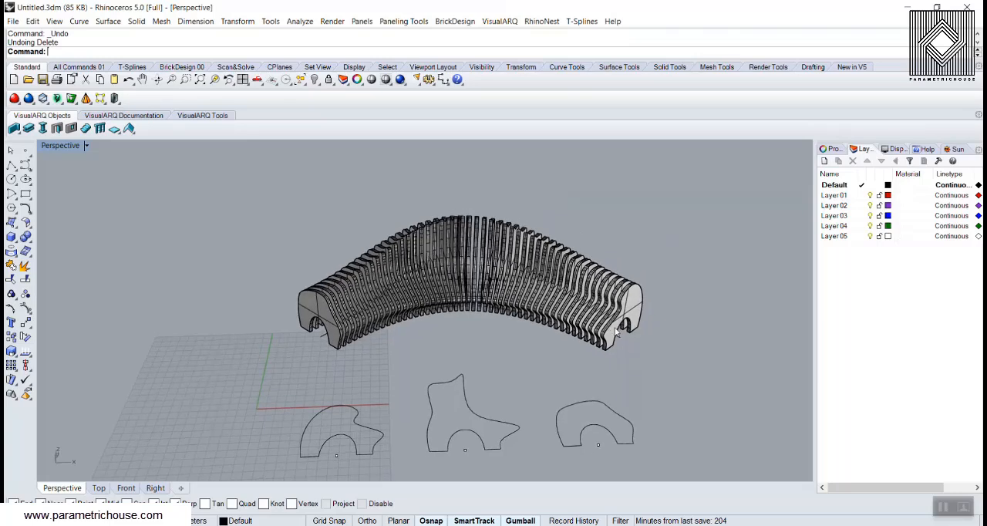
pyautogui.hotkey('ctrl', 'z')
pyautogui.moveTo(676, 302); pyautogui.dragTo(452, 249, button='right')
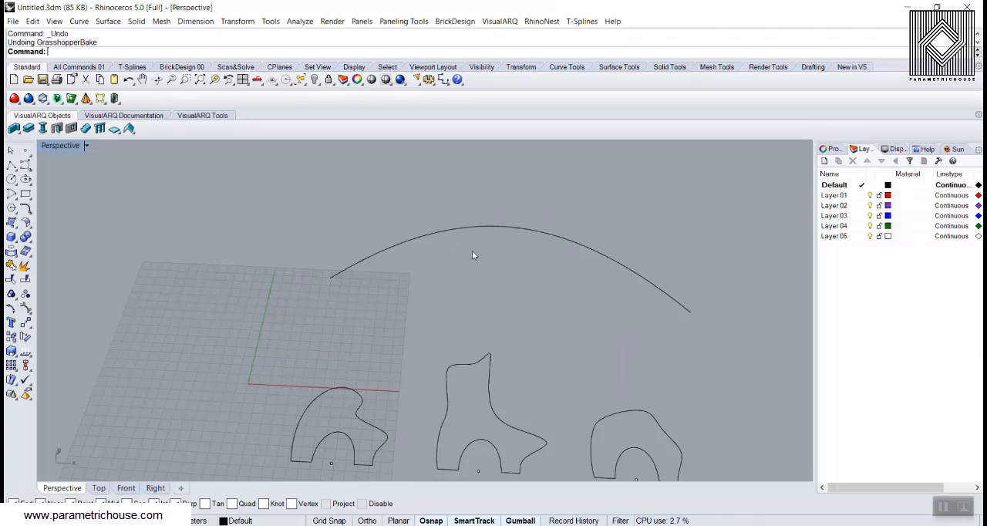
# Delete the three profile curves together with their base points, keeping the arched rail curve
pyautogui.scroll(-4, 473, 254)
pyautogui.moveTo(472, 262); pyautogui.dragTo(448, 324, button='right')
pyautogui.scroll(4, 594, 393)
pyautogui.scroll(-3, 532, 400)
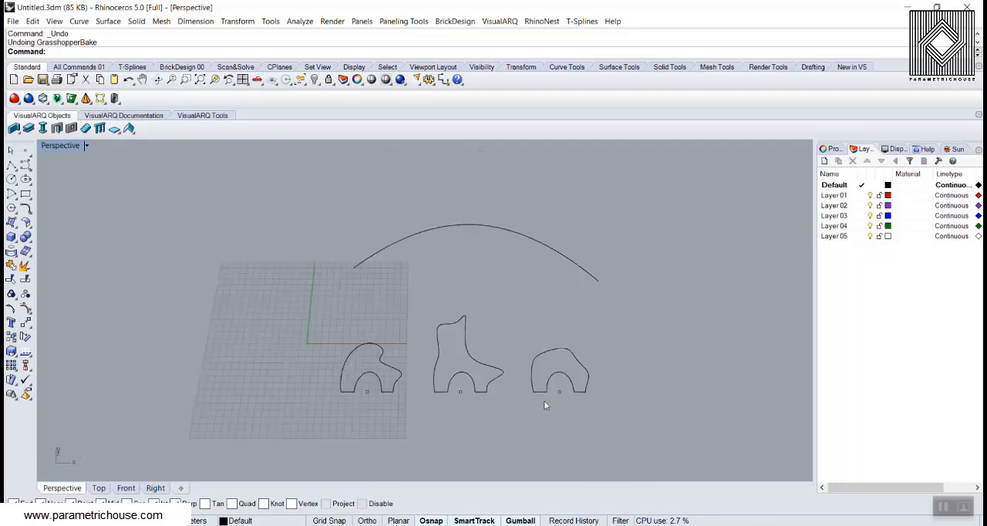
pyautogui.moveTo(544, 401); pyautogui.dragTo(305, 320)
pyautogui.press('Delete')
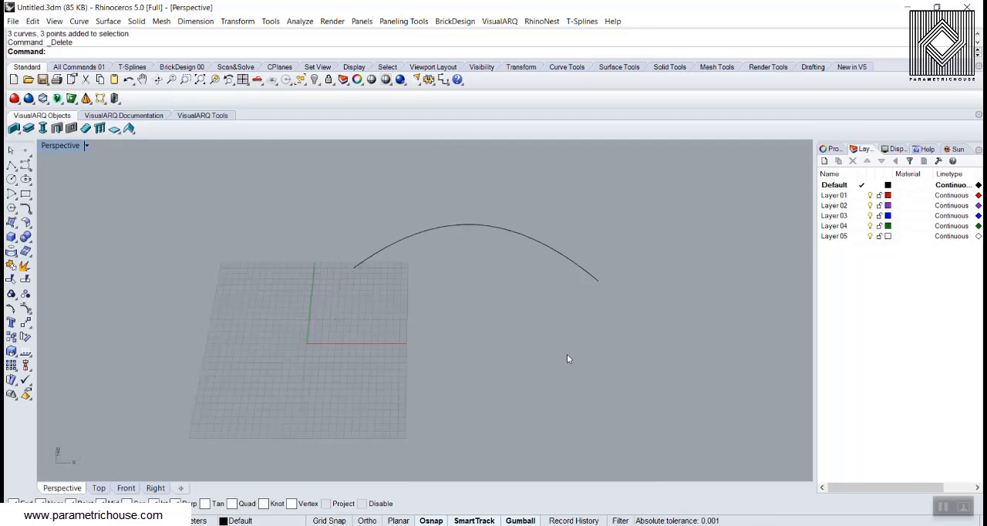
# Open Grasshopper, start a new document, and return to the Rhino viewport
pyautogui.write('Grasshopper')
pyautogui.press('Return')
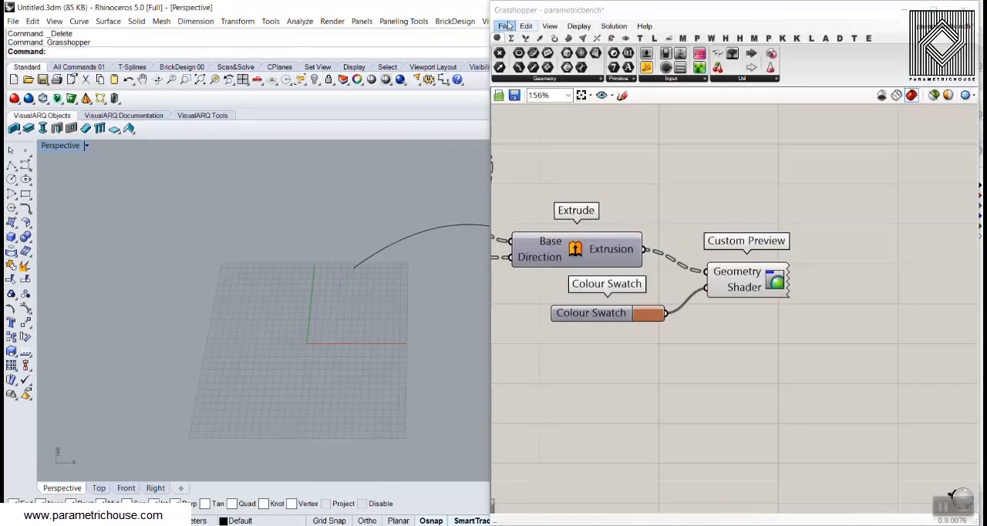
pyautogui.click(509, 26)
pyautogui.click(540, 40)
pyautogui.click(904, 9)
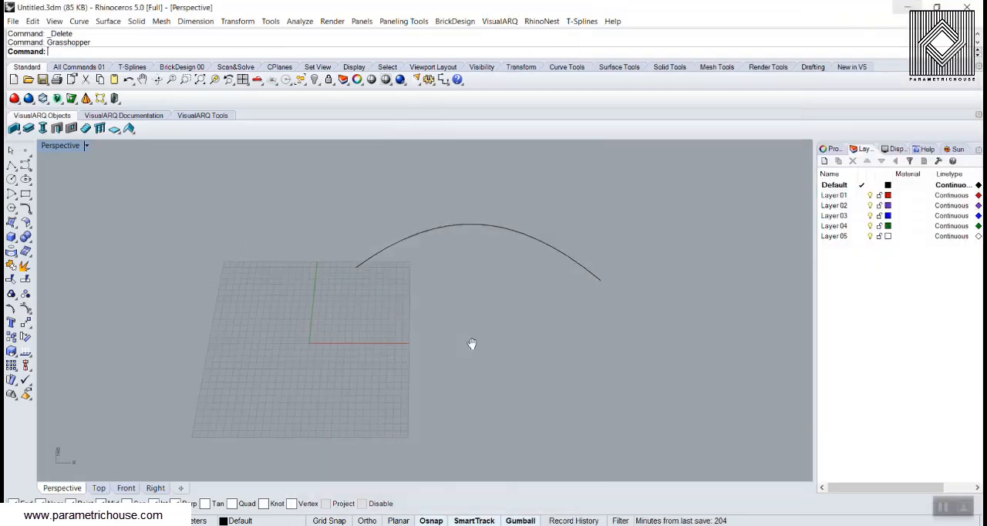
# Draw a horizontal polyline segment below the red axis near the grid's corner as the profile's base line
pyautogui.scroll(3, 472, 343)
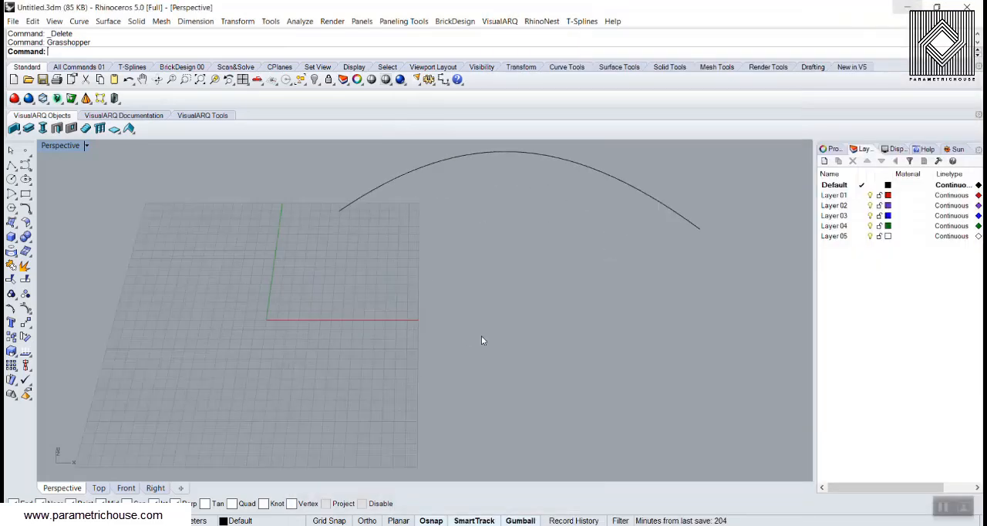
pyautogui.click(10, 167)
pyautogui.scroll(2, 333, 399)
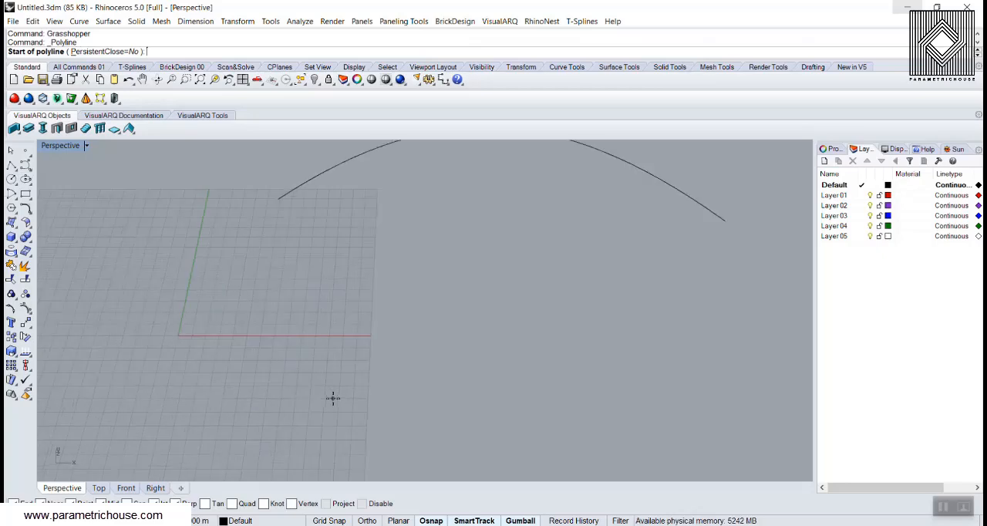
pyautogui.click(323, 385)
pyautogui.rightClick(421, 385)
pyautogui.scroll(5, 373, 371)
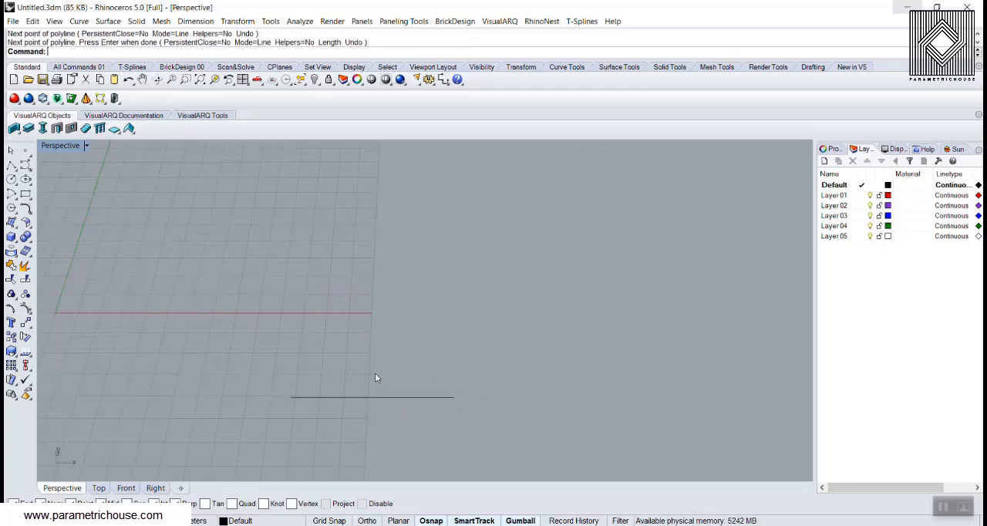
pyautogui.keyDown('shift'); pyautogui.moveTo(375, 372); pyautogui.dragTo(327, 388, button='right'); pyautogui.keyUp('shift')
# Draw a degree 9 control point curve arching from one end of the base line to the other
pyautogui.click(29, 166)
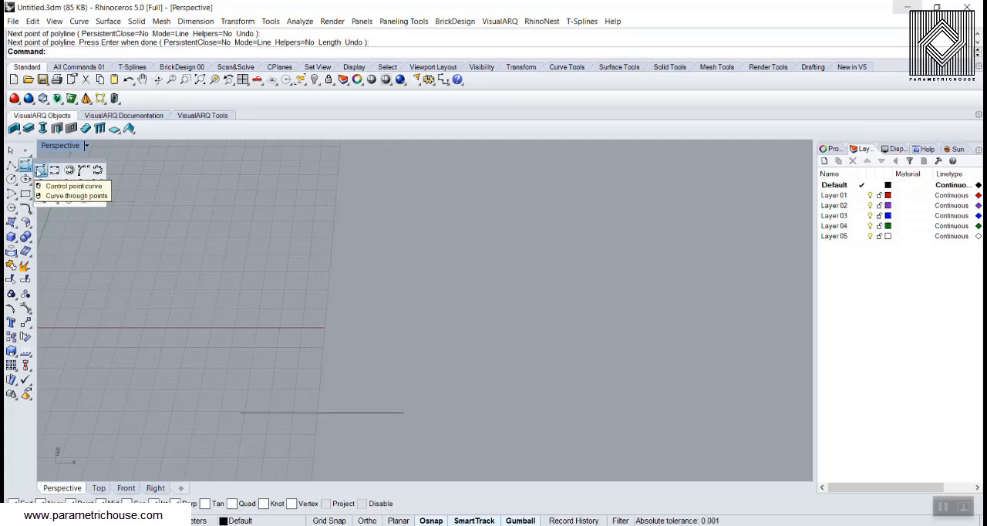
pyautogui.click(46, 172)
pyautogui.click(241, 413)
pyautogui.click(250, 343)
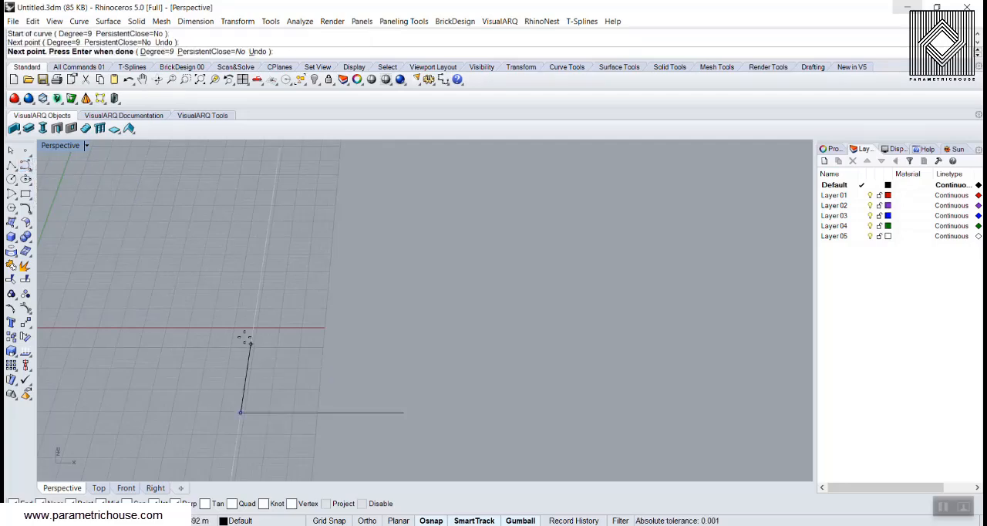
pyautogui.click(284, 310)
pyautogui.click(325, 308)
pyautogui.click(359, 307)
pyautogui.click(383, 316)
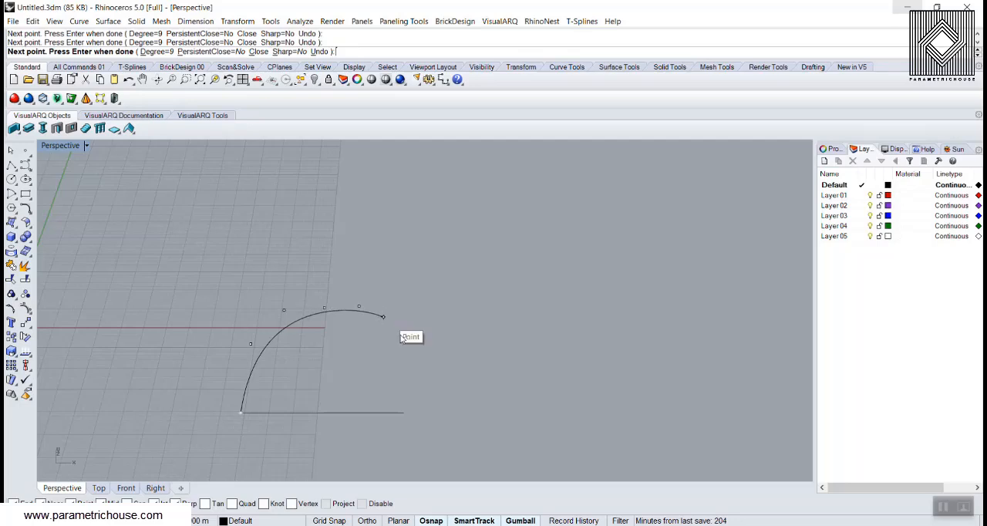
pyautogui.click(403, 353)
pyautogui.click(404, 413)
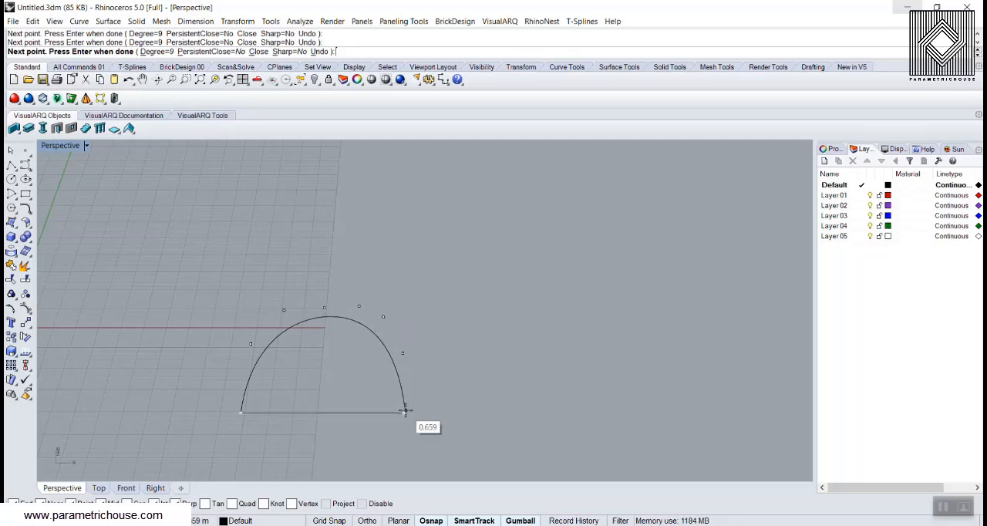
pyautogui.press('Return')
pyautogui.press('Return')
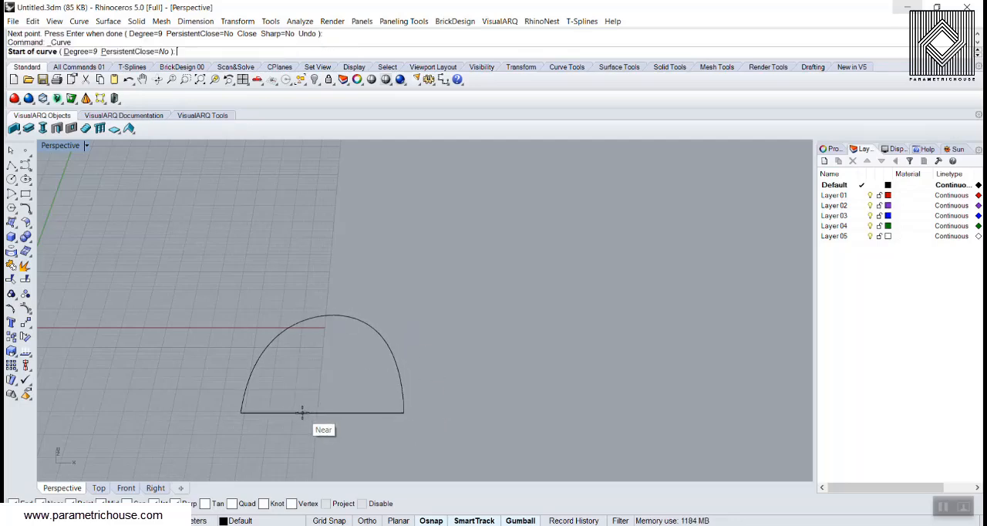
# Draw a smaller degree 9 control point arch inside the first, starting and ending on the base line
pyautogui.click(303, 412)
pyautogui.click(305, 375)
pyautogui.click(342, 364)
pyautogui.click(354, 378)
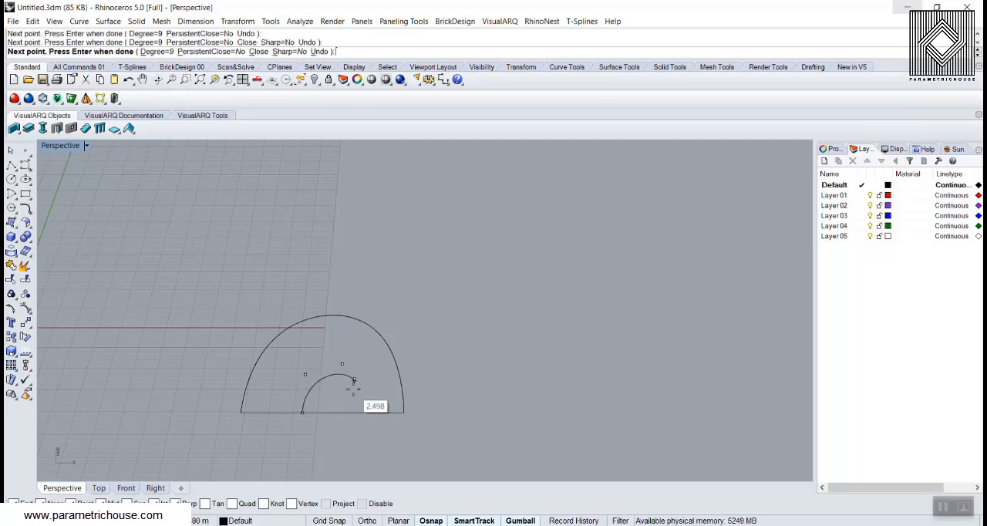
pyautogui.click(352, 412)
pyautogui.press('Return')
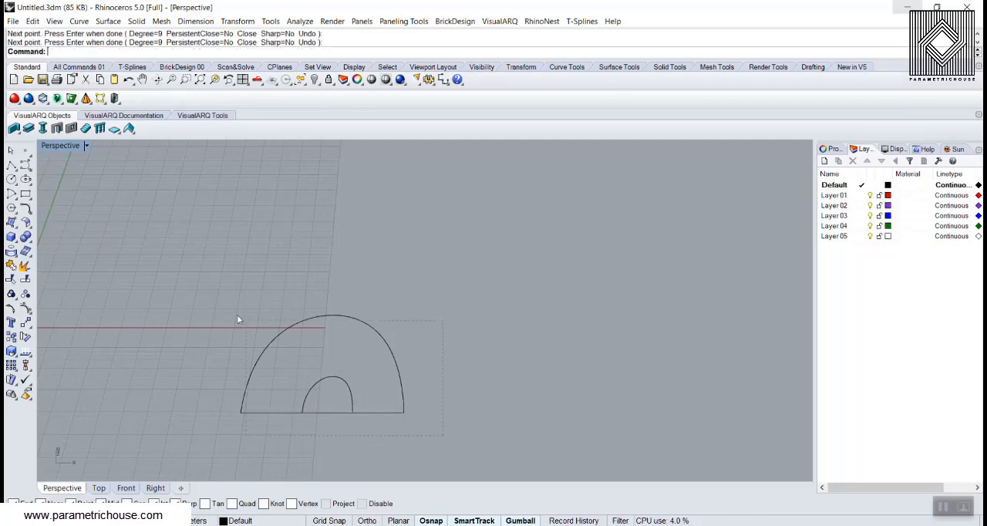
# Trim away the part of the base line that lies under the inner arch
pyautogui.hotkey('ctrl', 'a')
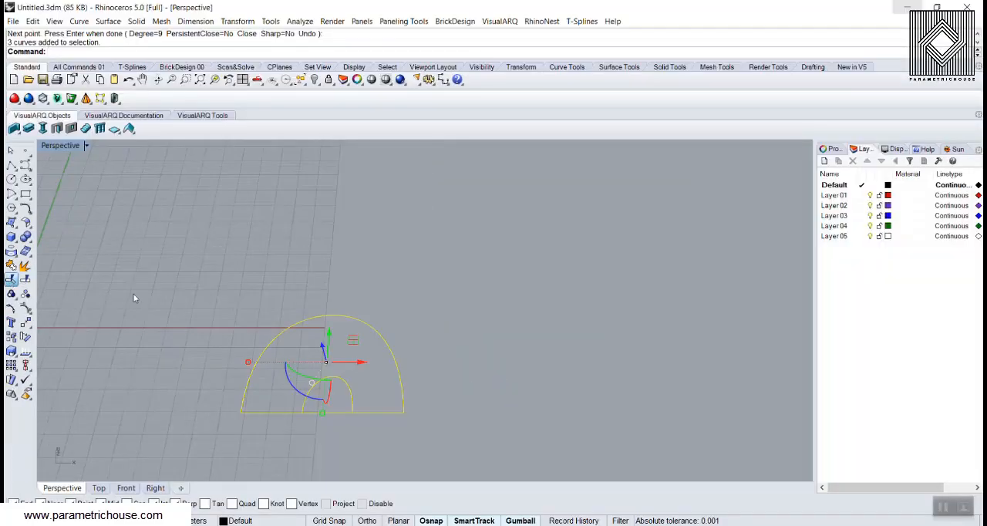
pyautogui.click(337, 412)
pyautogui.scroll(-5, 402, 359)
pyautogui.press('Return')
pyautogui.scroll(2, 373, 402)
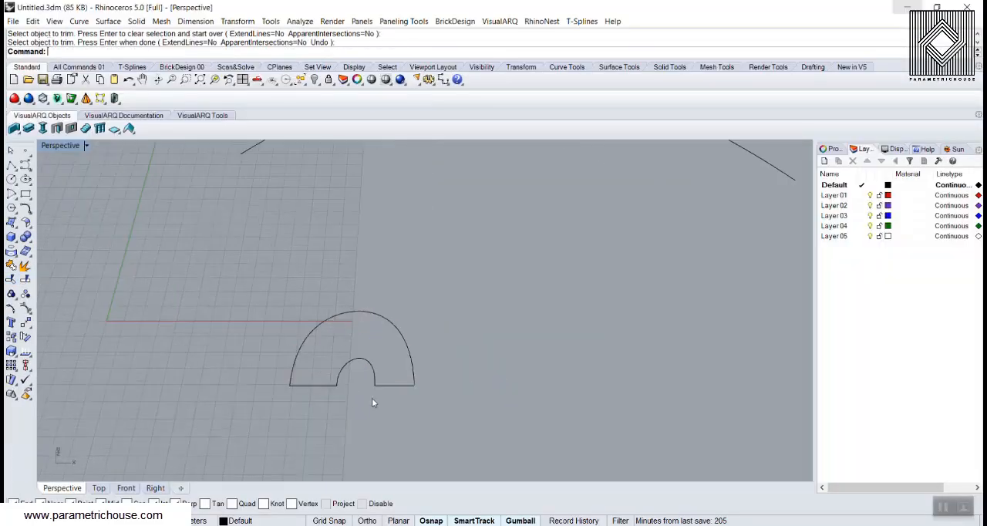
# Rebuild the outer and inner arches with a point count of 10 and degree 3, deleting the input curves
pyautogui.moveTo(240, 281); pyautogui.dragTo(241, 280)
pyautogui.press('Escape')
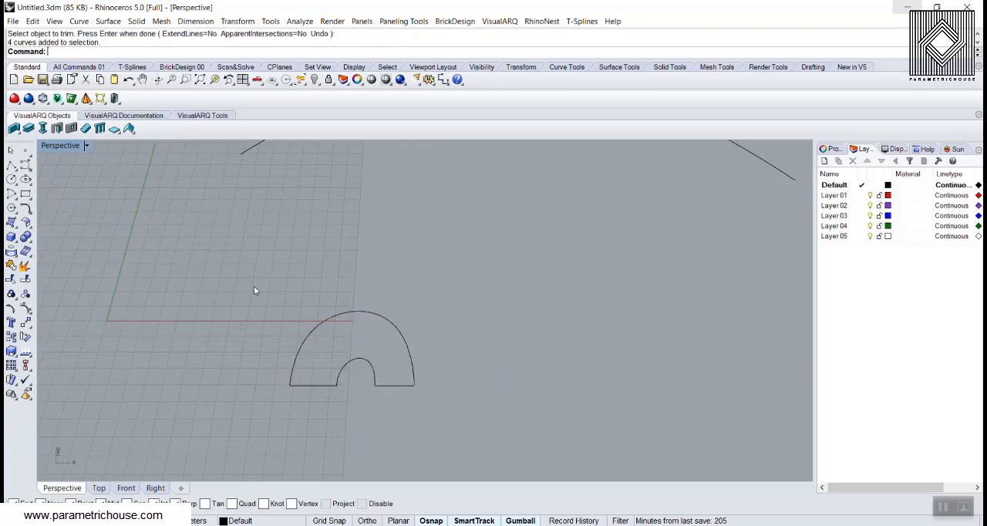
pyautogui.scroll(3, 357, 336)
pyautogui.moveTo(320, 256); pyautogui.dragTo(320, 254)
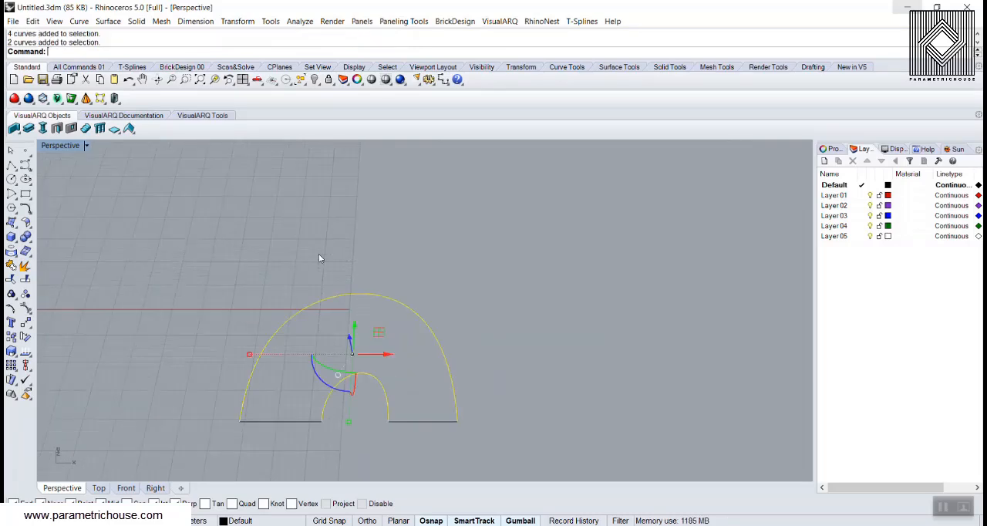
pyautogui.write('Rebuild')
pyautogui.press('Return')
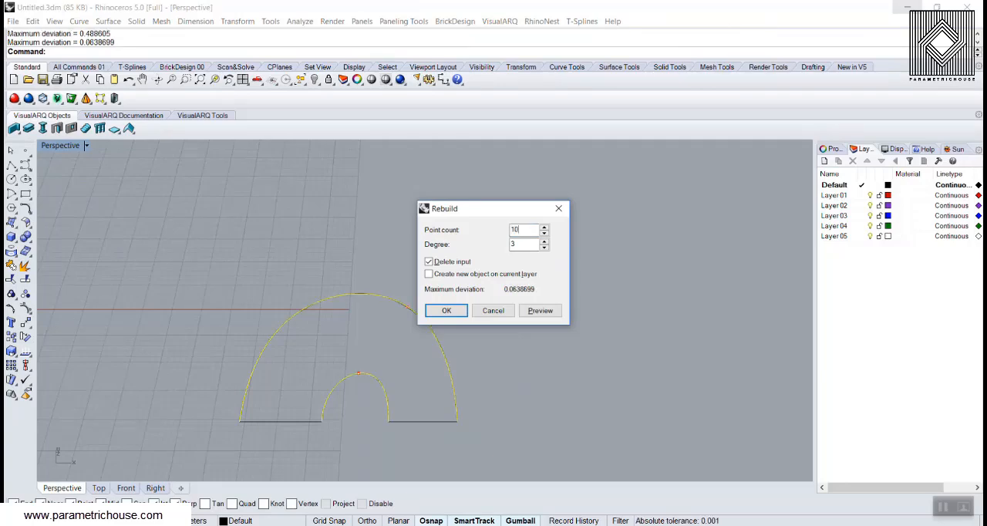
pyautogui.click(447, 311)
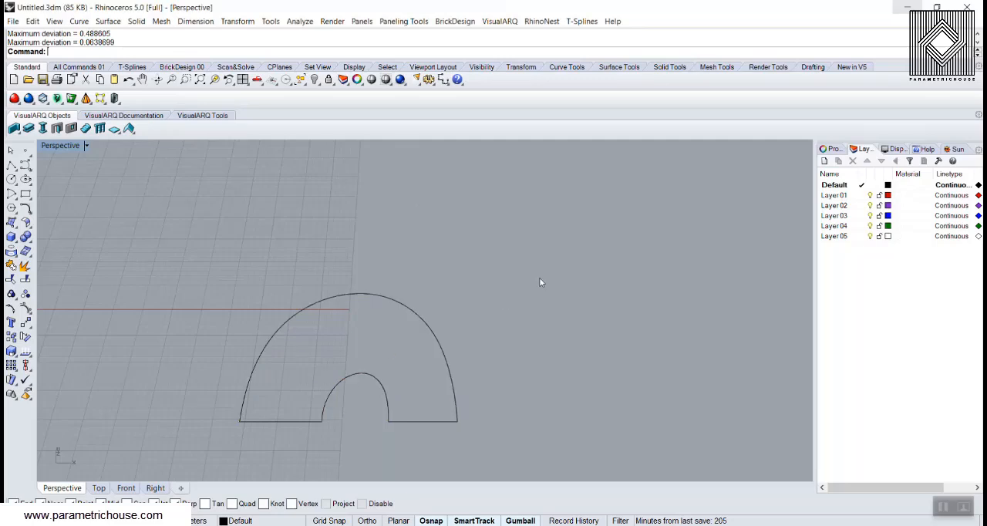
# Join the two arches and the two base segments into one closed profile curve and select it
pyautogui.hotkey('ctrl', 'a')
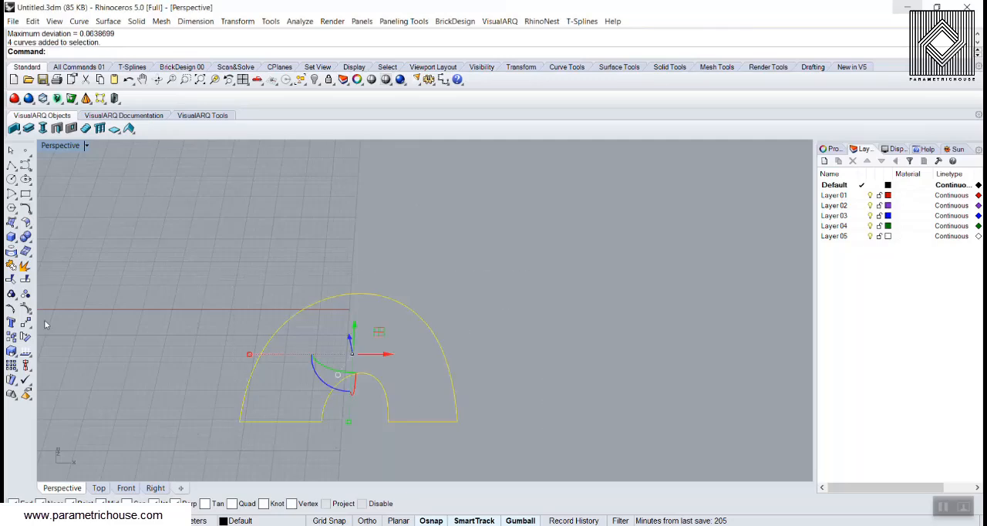
pyautogui.click(11, 267)
pyautogui.click(419, 293)
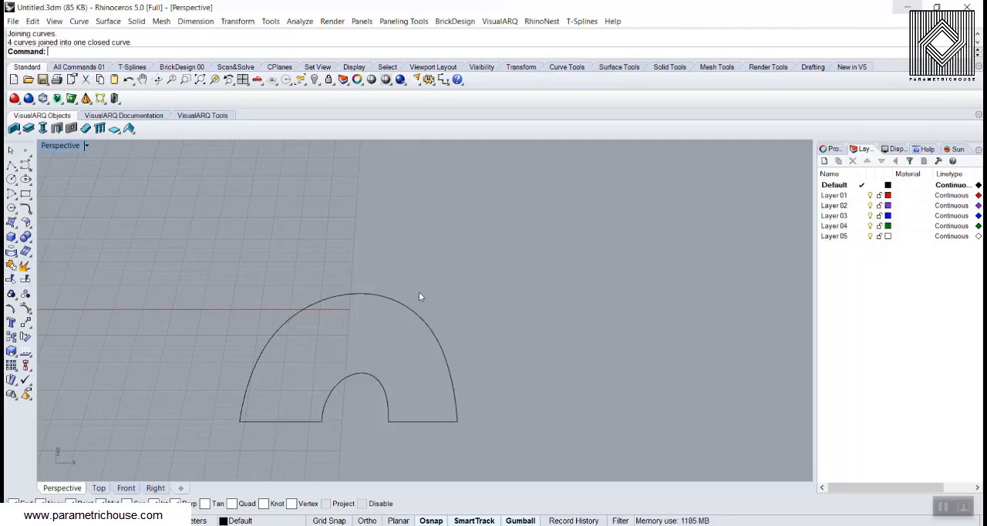
pyautogui.click(374, 302)
pyautogui.scroll(-3, 305, 363)
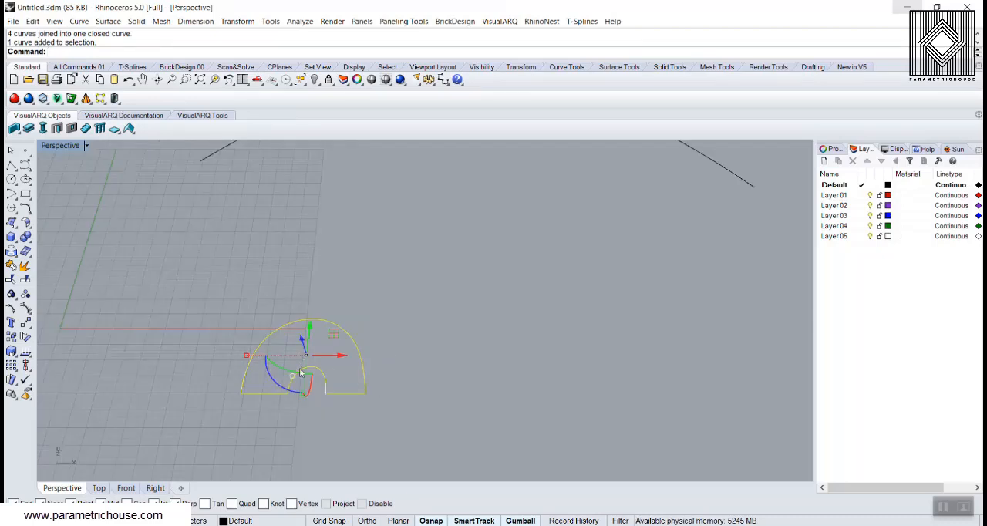
# Draw a straight line across the opening between the two lower ends of the profile's inner arch
pyautogui.scroll(-3, 301, 372)
pyautogui.click(345, 393)
pyautogui.scroll(8, 278, 393)
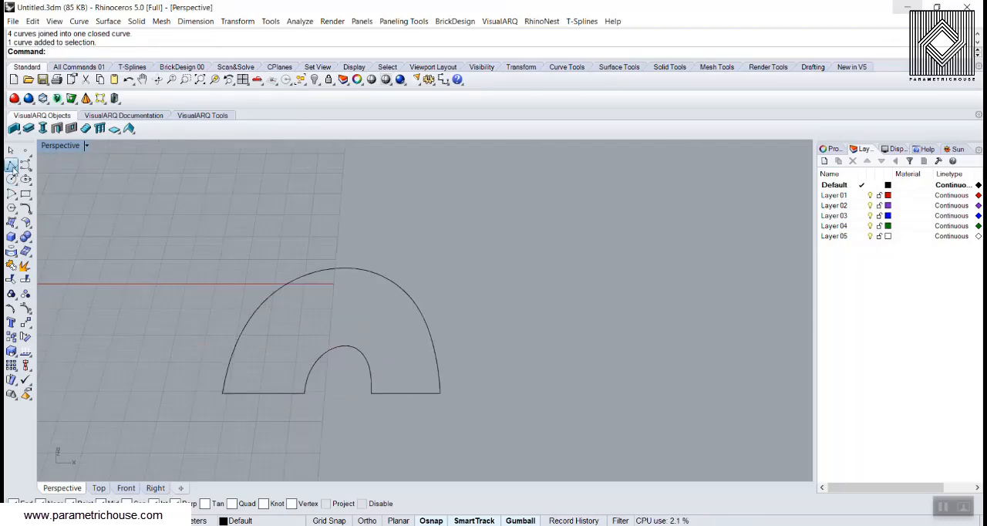
pyautogui.click(12, 166)
pyautogui.click(305, 393)
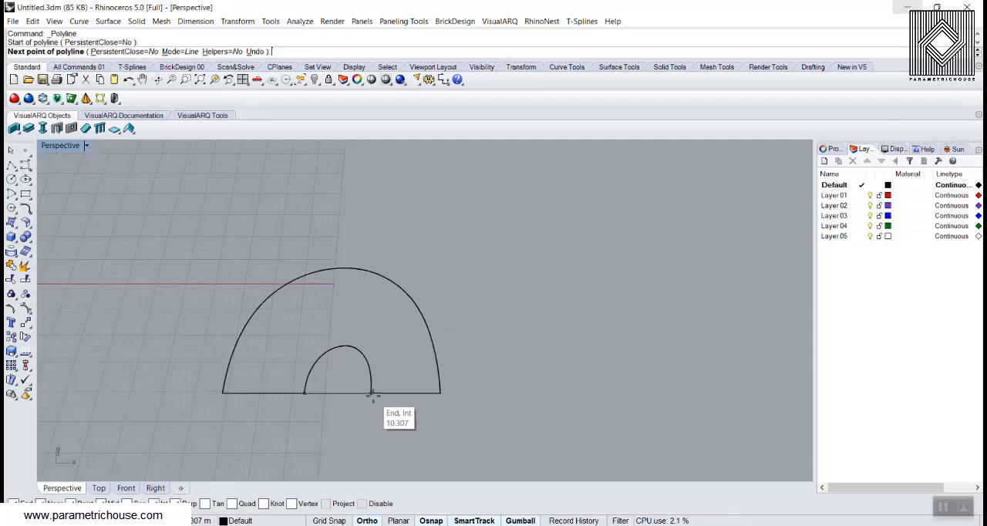
pyautogui.click(368, 394)
pyautogui.press('Return')
# Place a point object at the midpoint of the line across the opening and delete that line
pyautogui.click(25, 151)
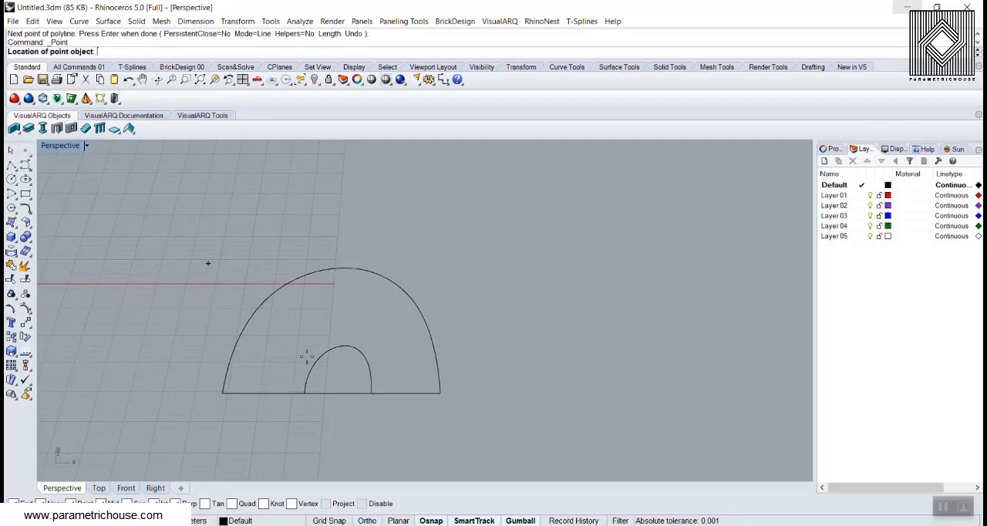
pyautogui.press('Escape')
pyautogui.click(354, 396)
pyautogui.press('Delete')
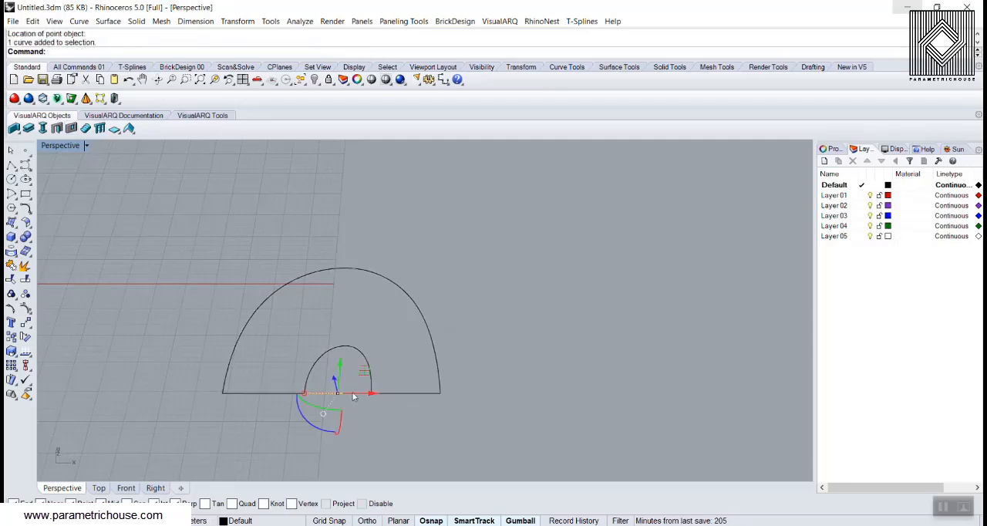
# Copy the profile and its base point twice in a row beside the original, placing the first copy about 65 m away
pyautogui.moveTo(354, 398); pyautogui.dragTo(287, 219, button='right')
pyautogui.moveTo(446, 223); pyautogui.dragTo(434, 409, button='right')
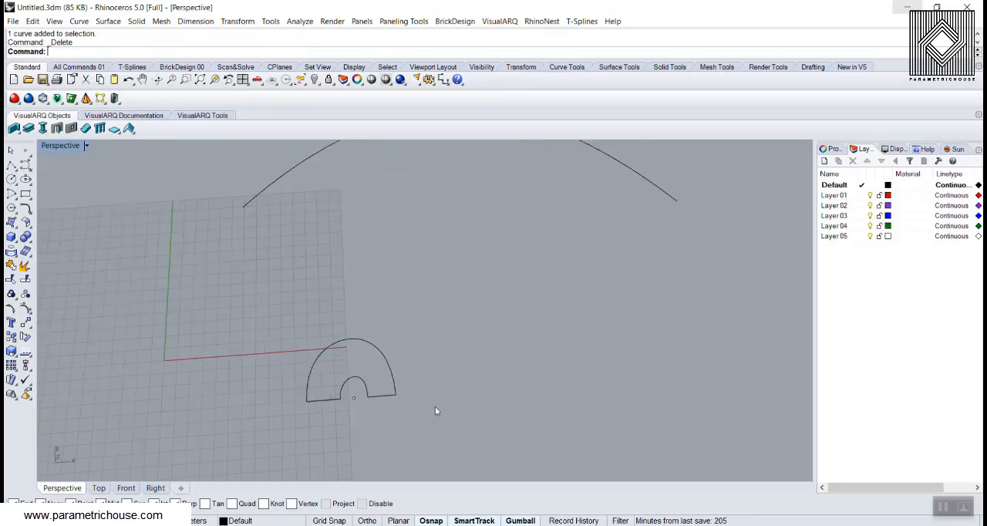
pyautogui.moveTo(435, 409); pyautogui.dragTo(280, 342)
pyautogui.click(11, 338)
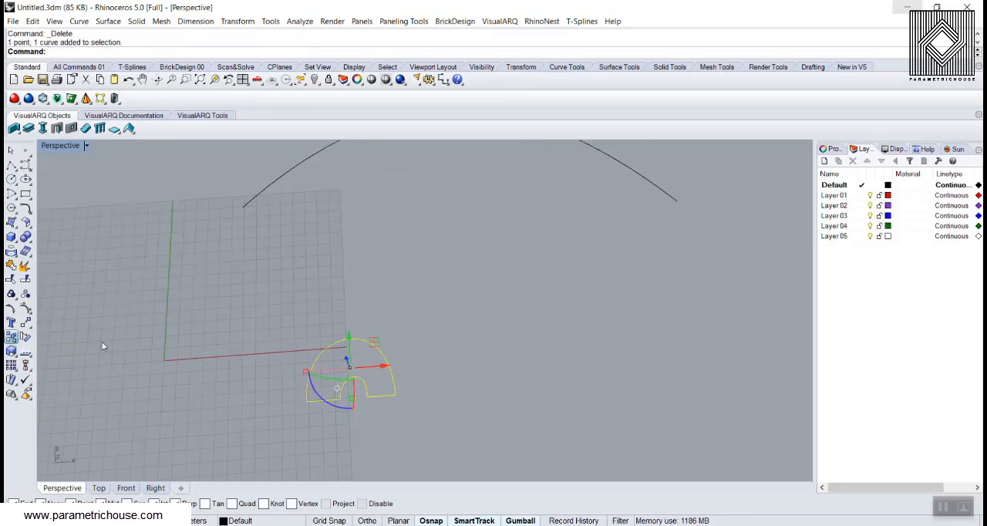
pyautogui.click(306, 401)
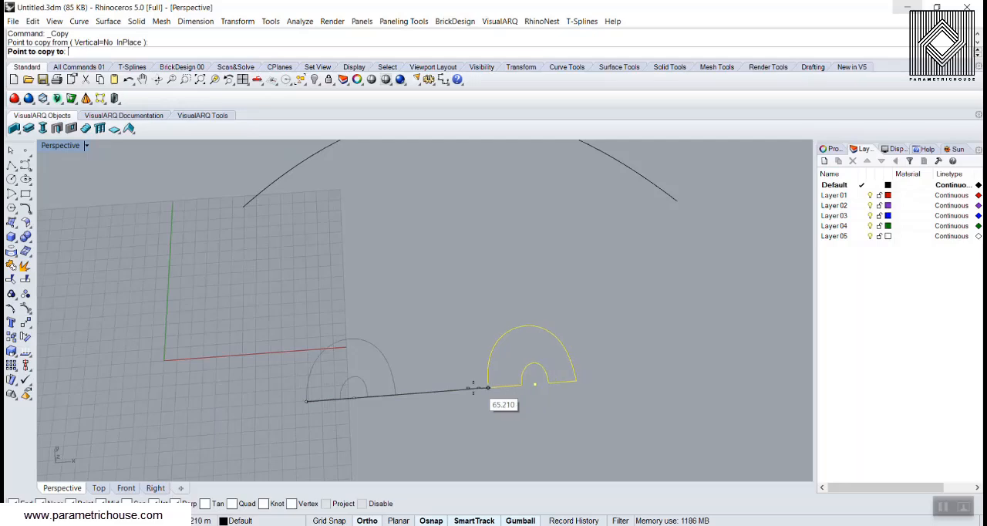
pyautogui.click(472, 388)
pyautogui.scroll(-2, 424, 393)
pyautogui.scroll(-3, 424, 393)
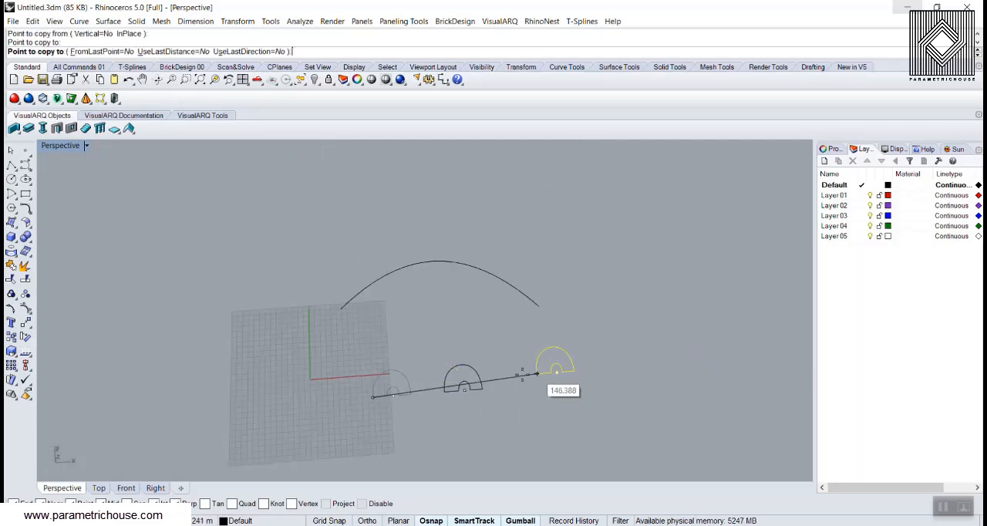
pyautogui.scroll(2, 529, 401)
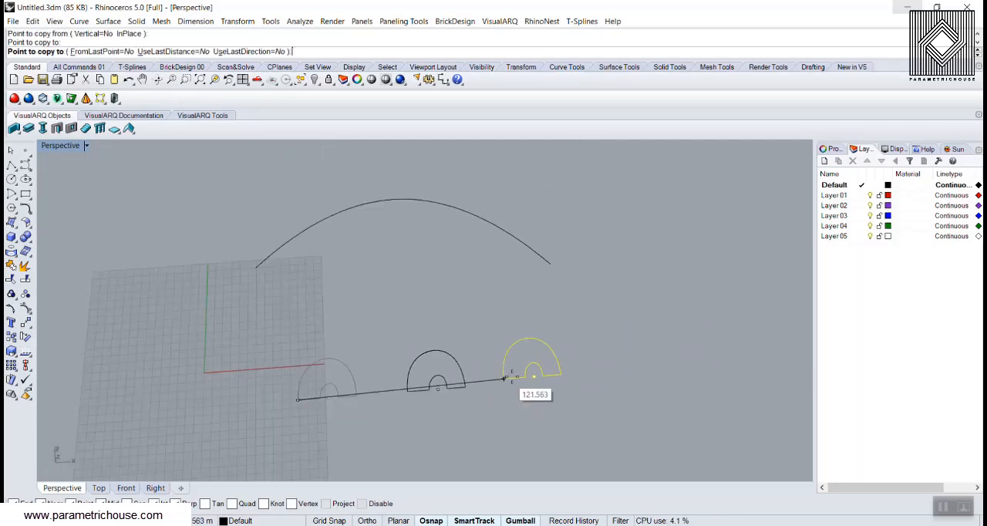
pyautogui.click(512, 383)
pyautogui.press('Return')
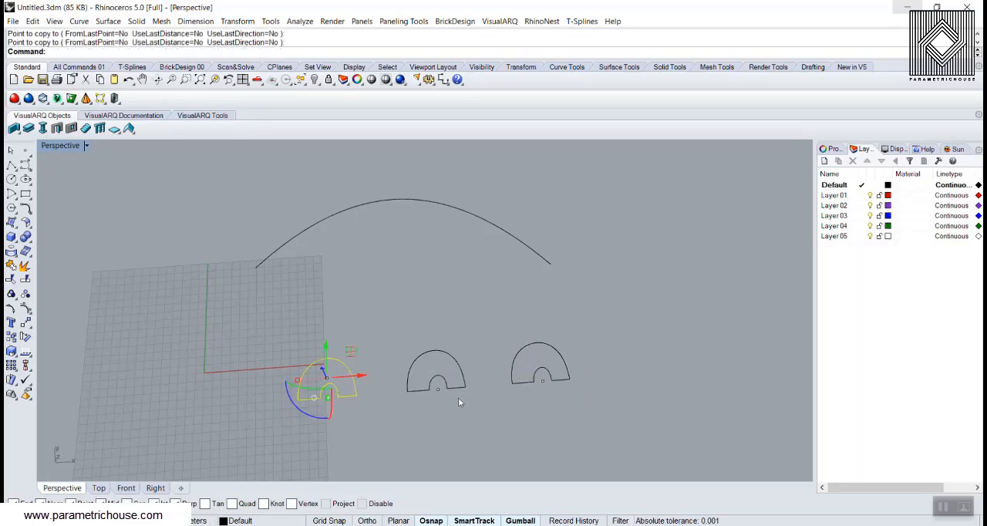
# Shift the middle profile and its point slightly along X toward the first profile
pyautogui.press('Escape')
pyautogui.scroll(1, 402, 394)
pyautogui.click(470, 378)
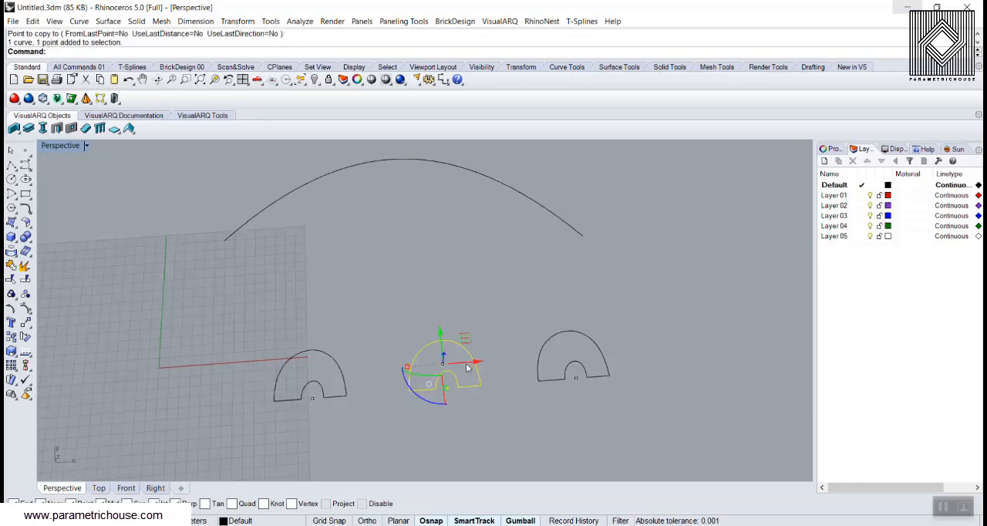
pyautogui.moveTo(467, 367); pyautogui.dragTo(452, 368)
pyautogui.click(480, 326)
# Switch to Grasshopper and add a Sweep1 component to the empty canvas
pyautogui.click(65, 516)
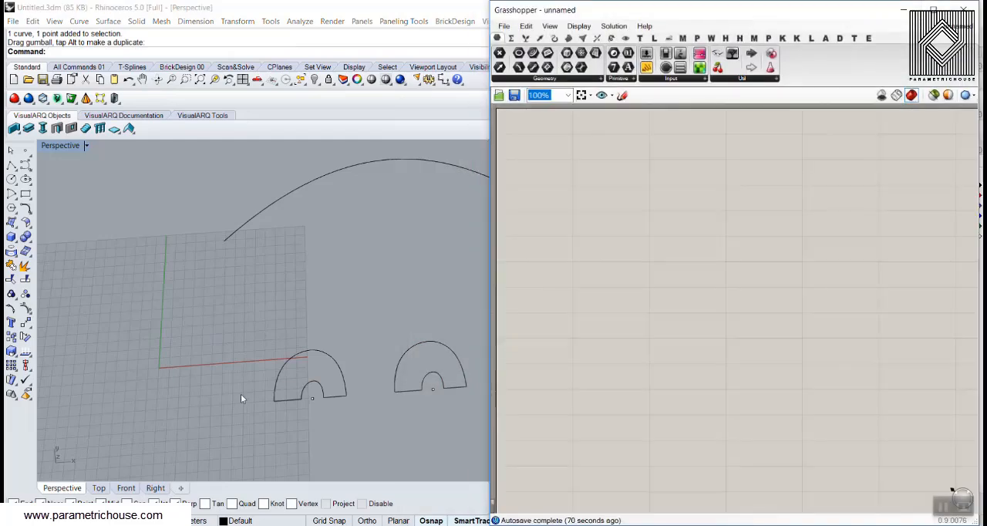
pyautogui.moveTo(270, 361); pyautogui.dragTo(263, 337, button='right')
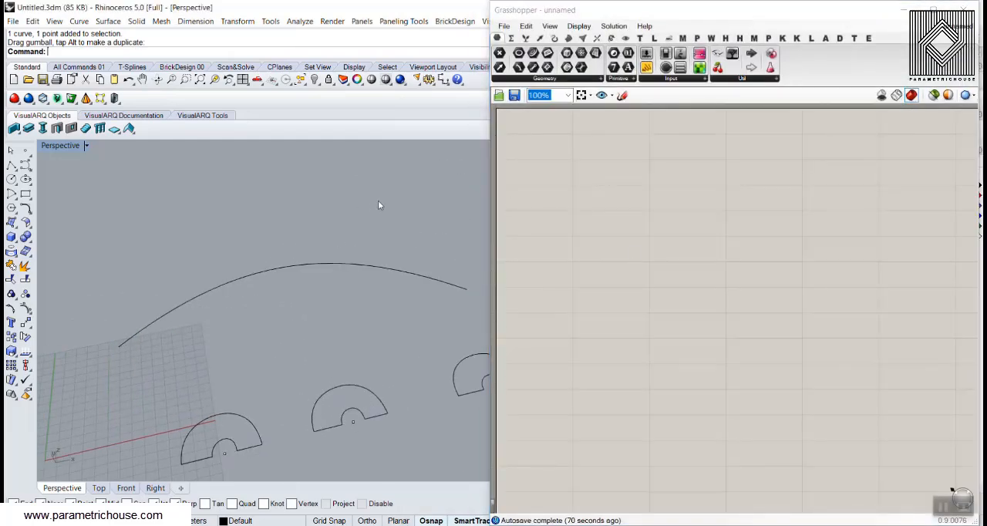
pyautogui.click(610, 206)
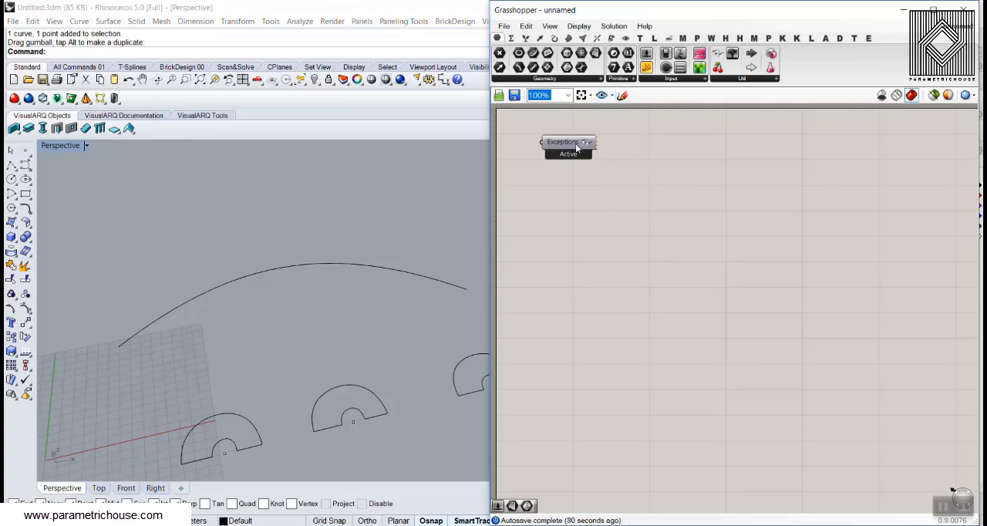
pyautogui.scroll(3, 586, 166)
pyautogui.doubleClick(648, 253)
pyautogui.write('swee')
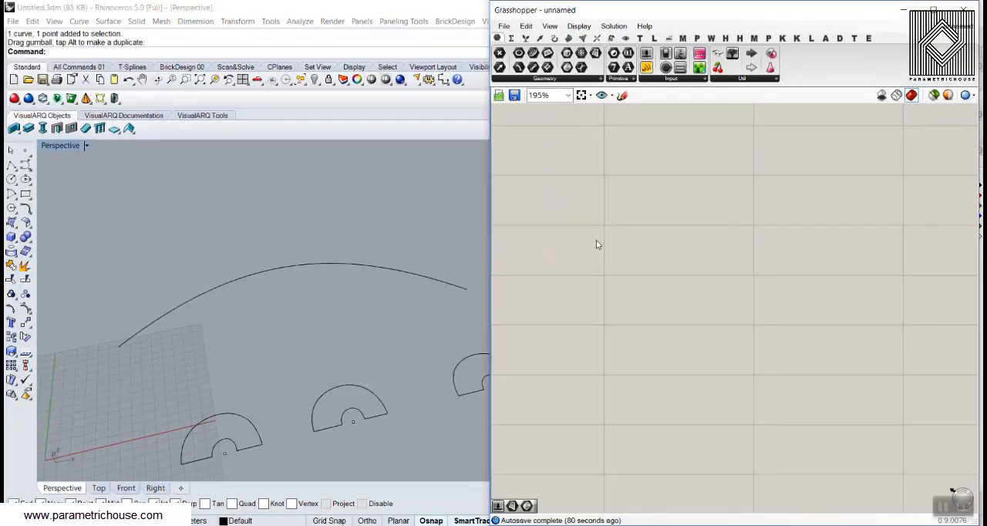
pyautogui.doubleClick(595, 241)
pyautogui.write('swe')
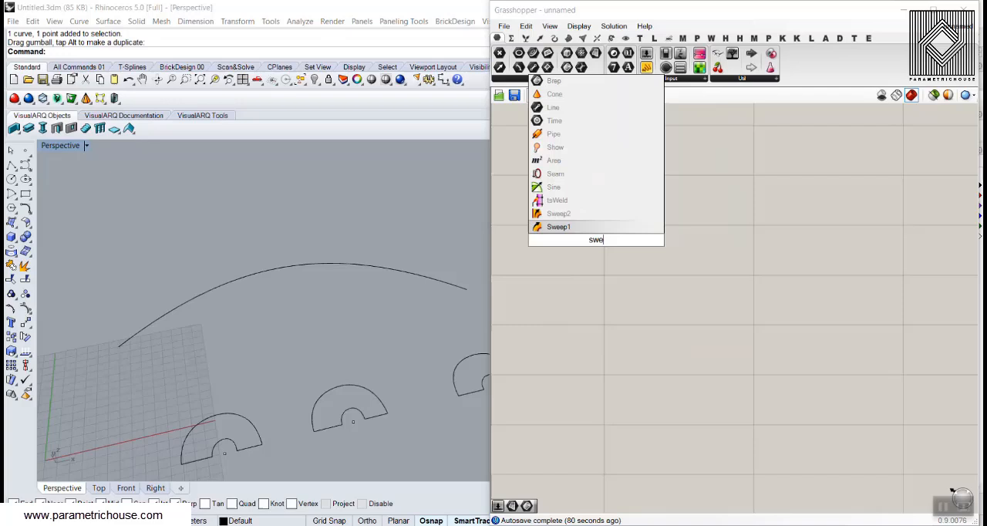
pyautogui.click(584, 233)
pyautogui.moveTo(582, 231); pyautogui.dragTo(761, 240)
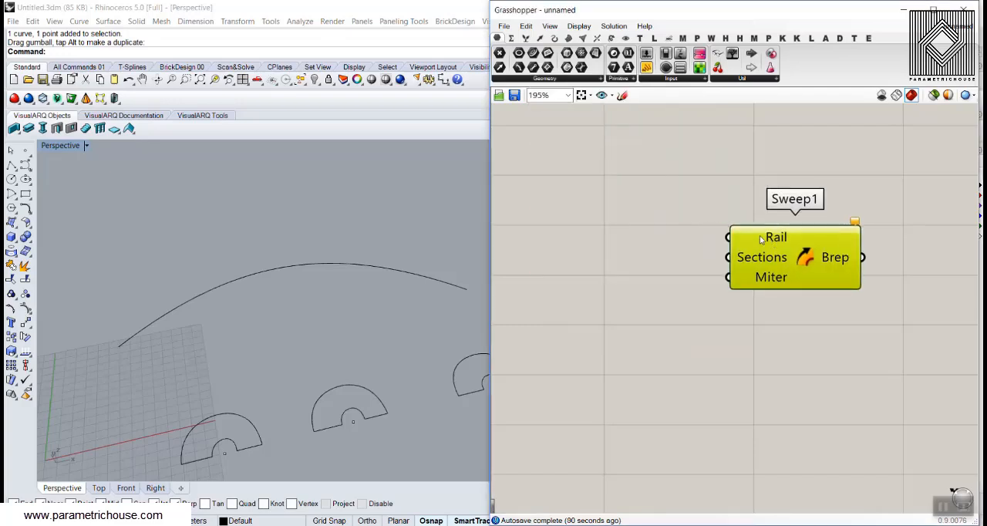
# Extract Sweep1's Rail input as a curve parameter and reference the large open arc curve in it
pyautogui.rightClick(769, 238)
pyautogui.click(781, 455)
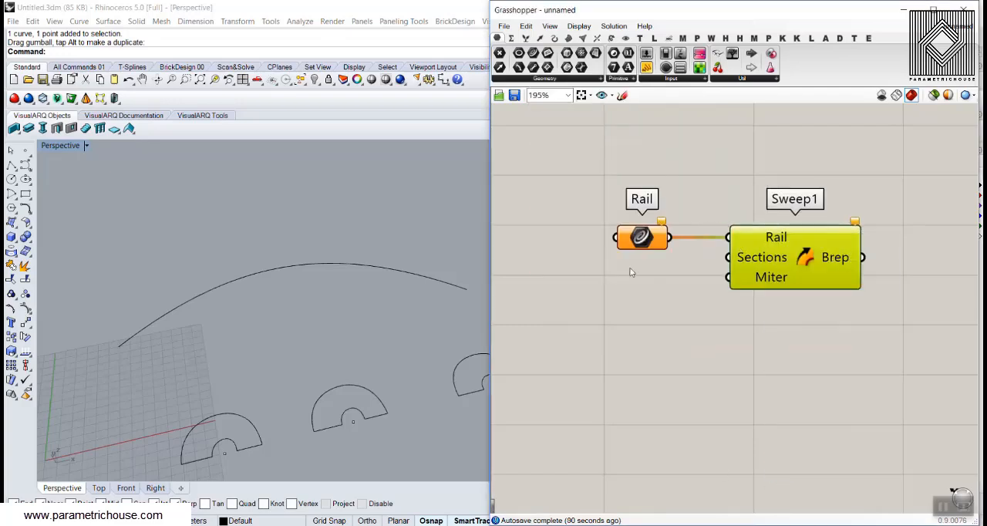
pyautogui.click(641, 239)
pyautogui.rightClick(613, 239)
pyautogui.click(627, 420)
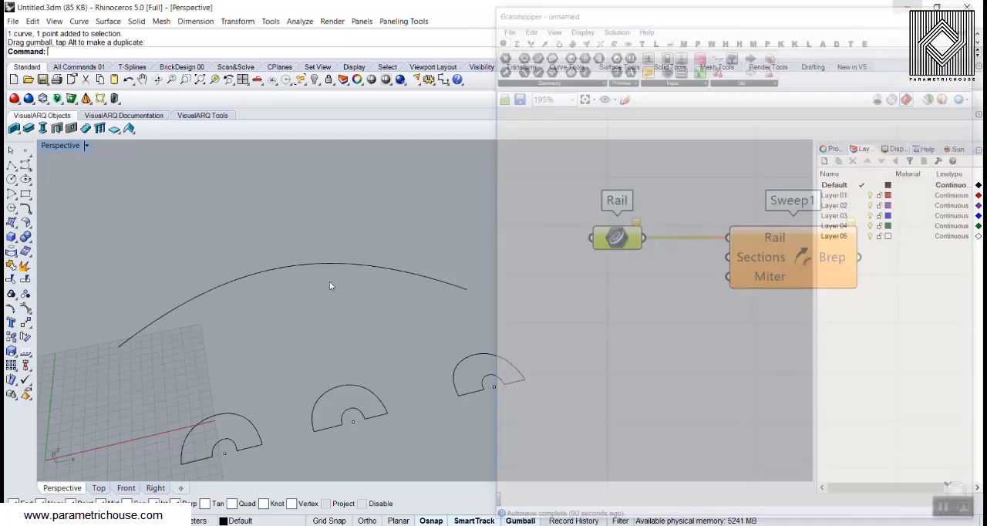
pyautogui.click(199, 295)
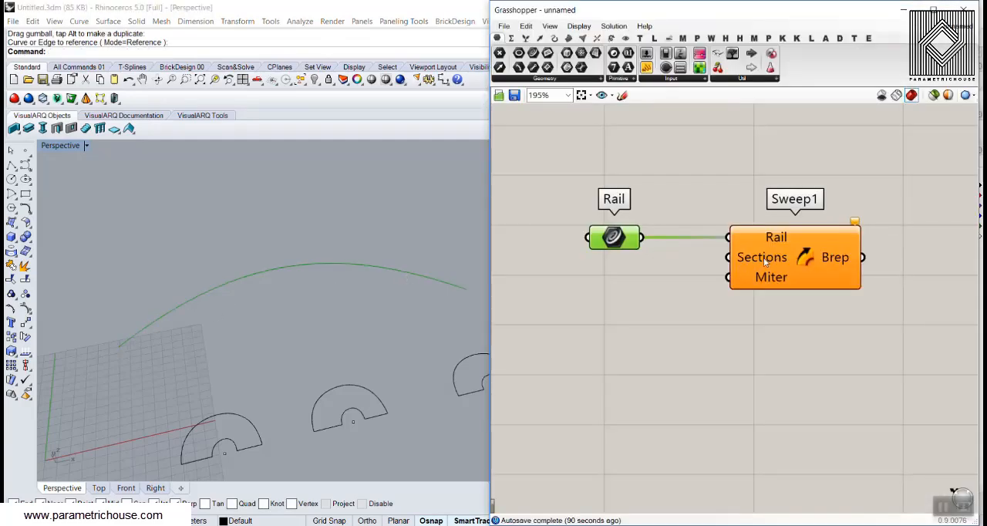
# Extract Sweep1's Sections input as a separate curve parameter and place it below the Rail parameter
pyautogui.moveTo(774, 271); pyautogui.dragTo(829, 265)
pyautogui.click(760, 313)
pyautogui.moveTo(260, 339); pyautogui.dragTo(239, 360, button='right')
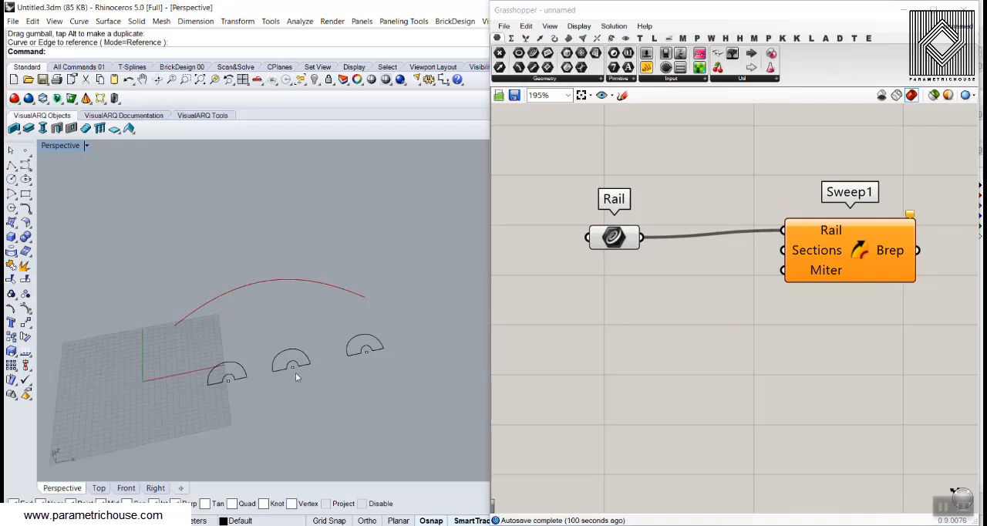
pyautogui.rightClick(810, 248)
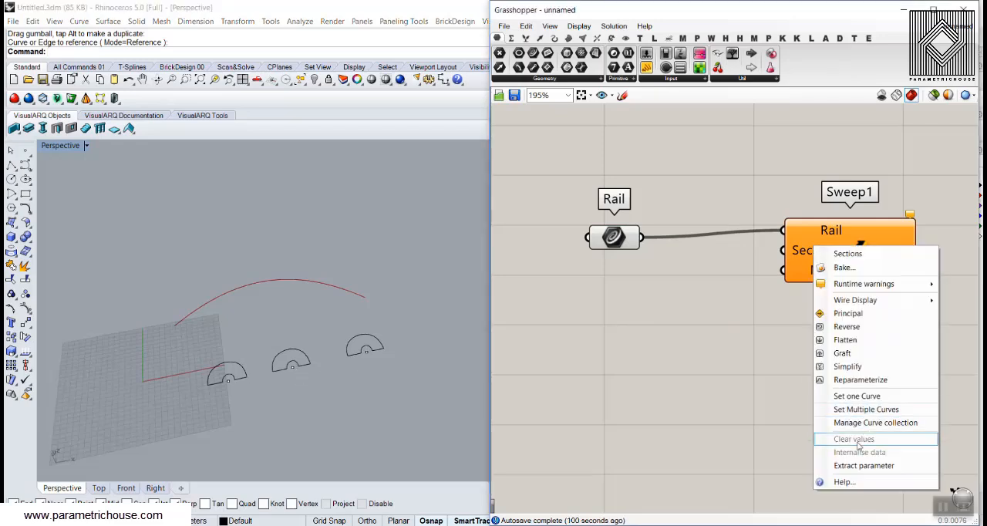
pyautogui.click(864, 465)
pyautogui.moveTo(698, 248); pyautogui.dragTo(601, 296)
# Reference the three closed profile curves, in order along the row, as multiple curves in the Sections parameter
pyautogui.rightClick(601, 295)
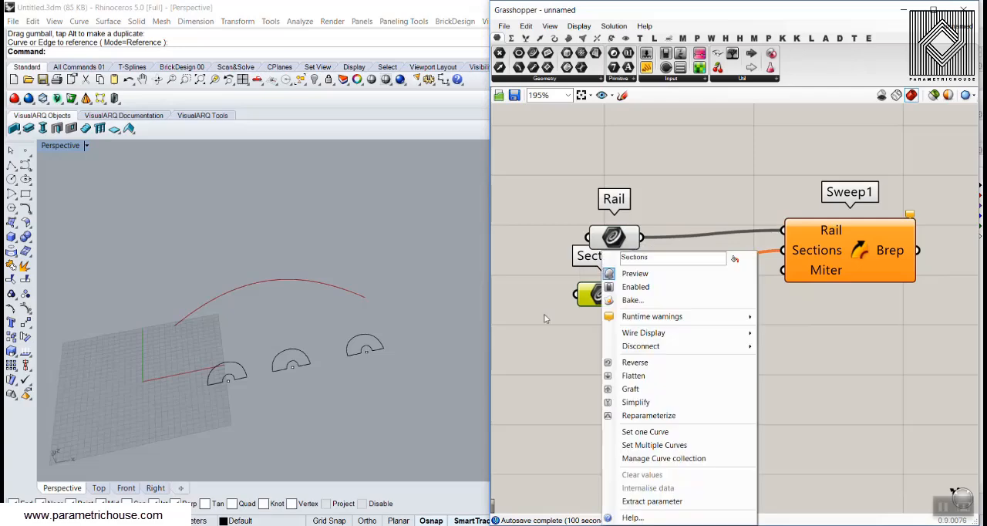
pyautogui.click(655, 445)
pyautogui.click(224, 369)
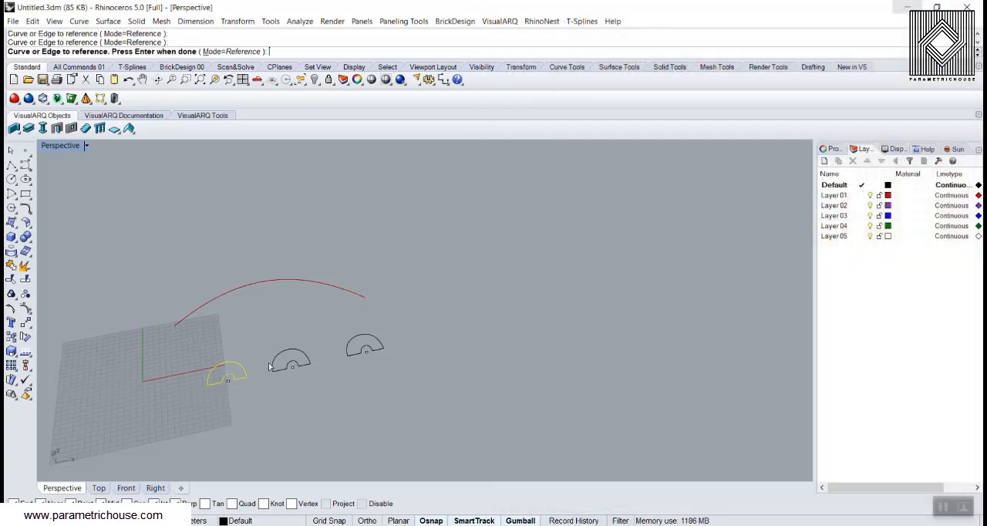
pyautogui.click(297, 359)
pyautogui.click(359, 342)
pyautogui.press('Return')
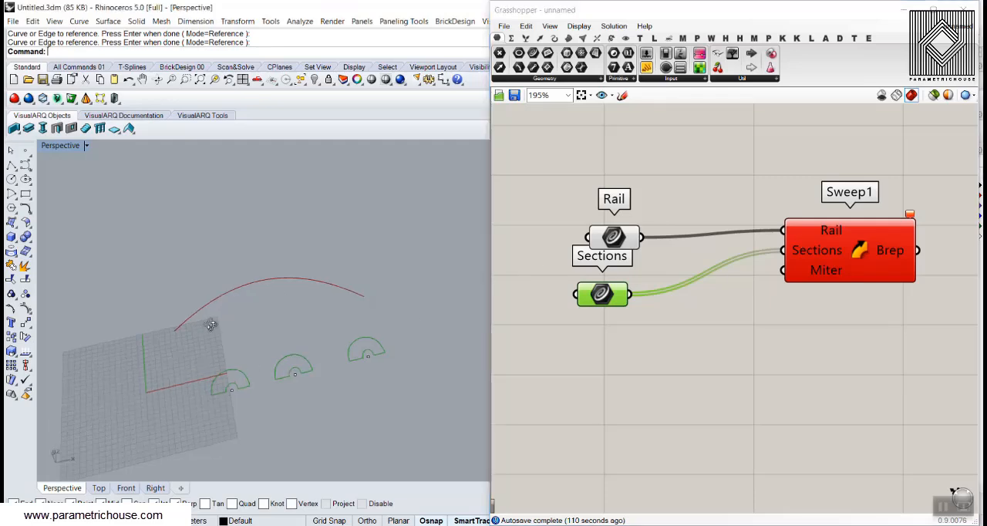
# Disconnect the Sections parameter from Sweep1 and move Sweep1 farther away to make room between them
pyautogui.scroll(3, 178, 339)
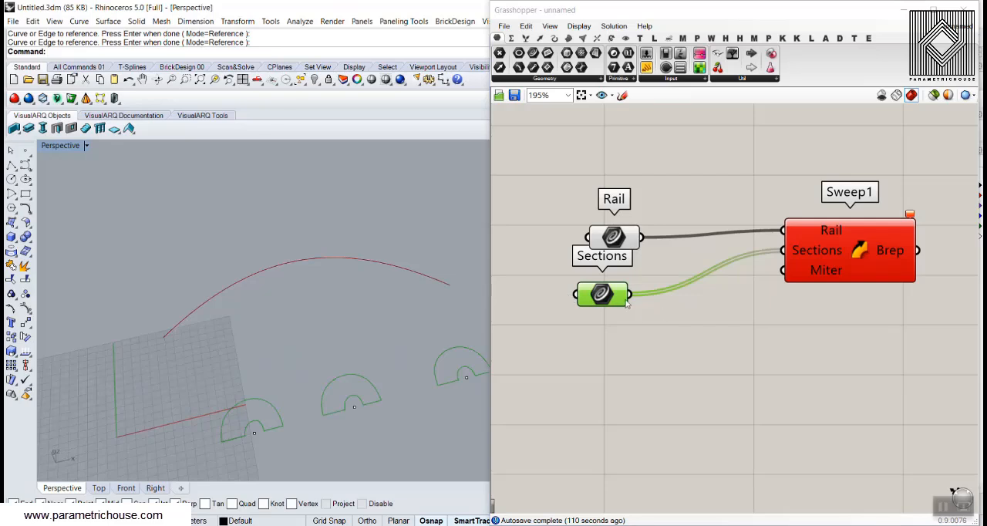
pyautogui.keyDown('ctrl'); pyautogui.moveTo(630, 295); pyautogui.dragTo(782, 251); pyautogui.keyUp('ctrl')
pyautogui.moveTo(818, 271); pyautogui.dragTo(768, 268, button='right')
pyautogui.moveTo(768, 267); pyautogui.dragTo(871, 275)
pyautogui.click(702, 341)
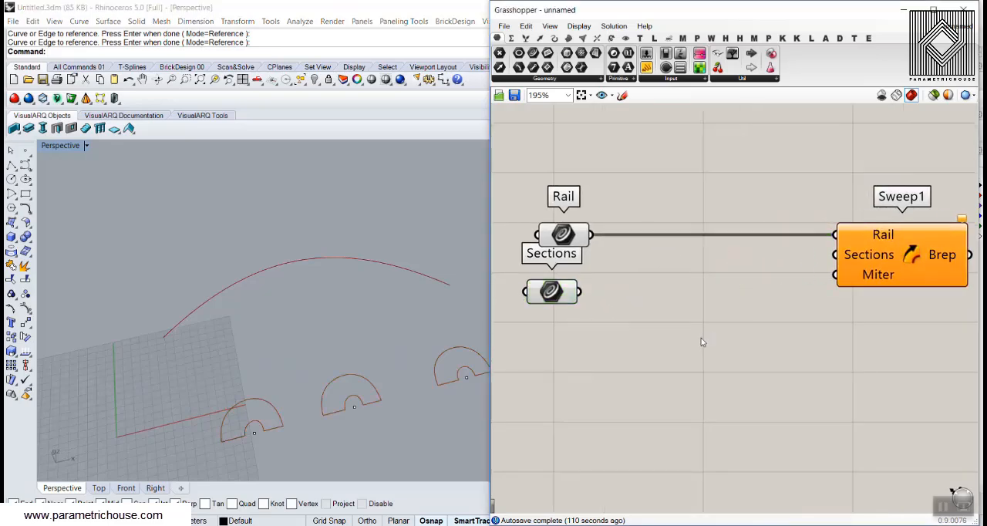
# Add an Orient component and place it between the Sections parameter and Sweep1
pyautogui.doubleClick(701, 340)
pyautogui.write('ori')
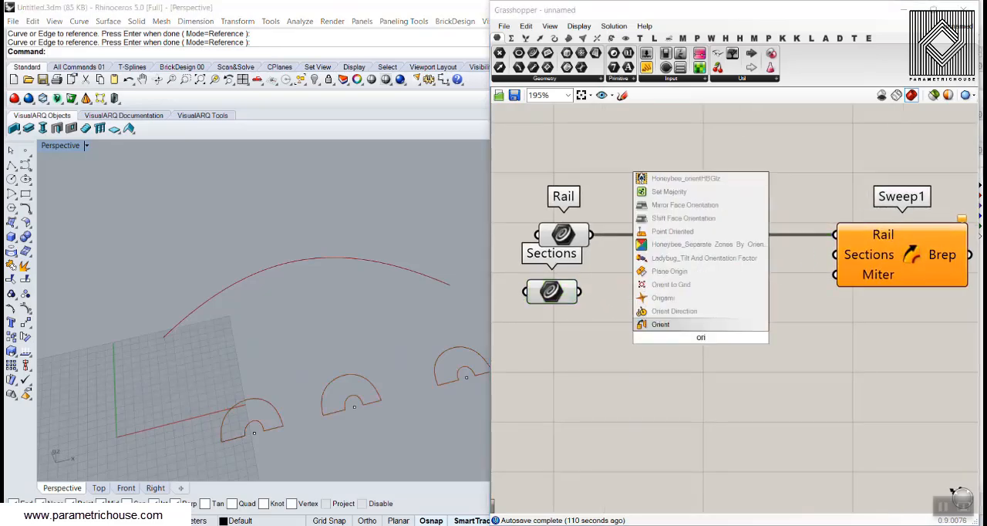
pyautogui.click(674, 325)
pyautogui.moveTo(651, 336); pyautogui.dragTo(784, 301, button='right')
# Connect the Sections parameter to the Geometry input of the Orient component
pyautogui.scroll(-1, 732, 278)
pyautogui.moveTo(718, 260); pyautogui.dragTo(778, 274)
pyautogui.click(695, 261)
pyautogui.scroll(2, 705, 276)
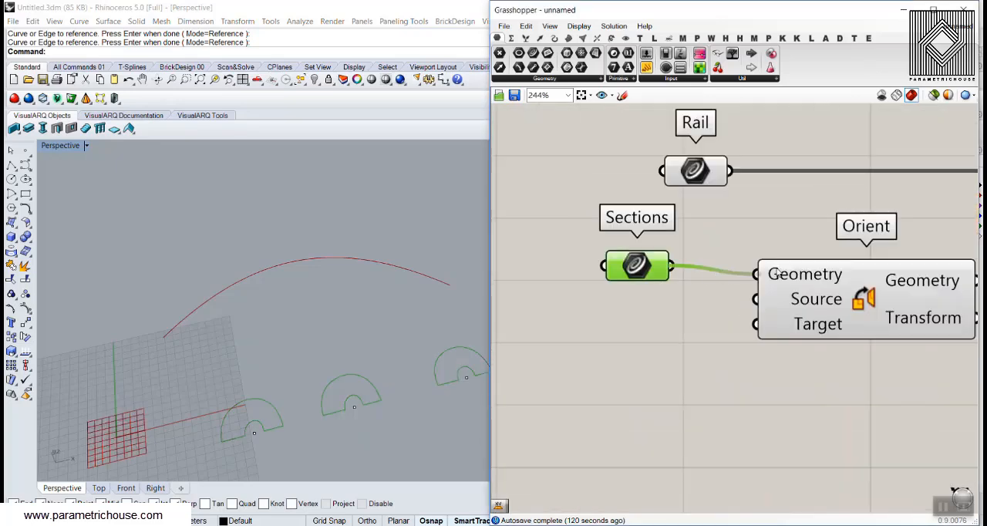
pyautogui.moveTo(675, 296); pyautogui.dragTo(695, 287, button='right')
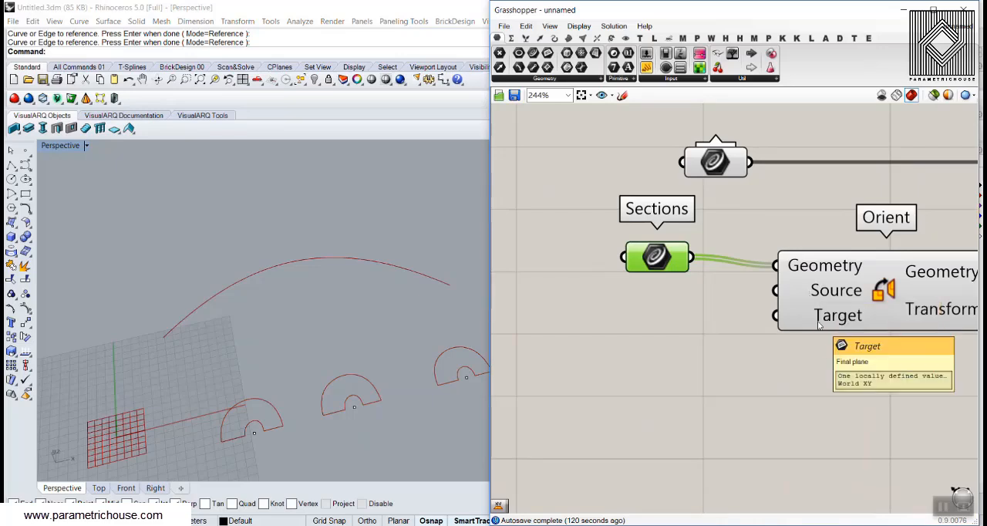
# Space Sweep1 and Orient farther from the Rail and Sections parameters on the canvas
pyautogui.scroll(-3, 653, 324)
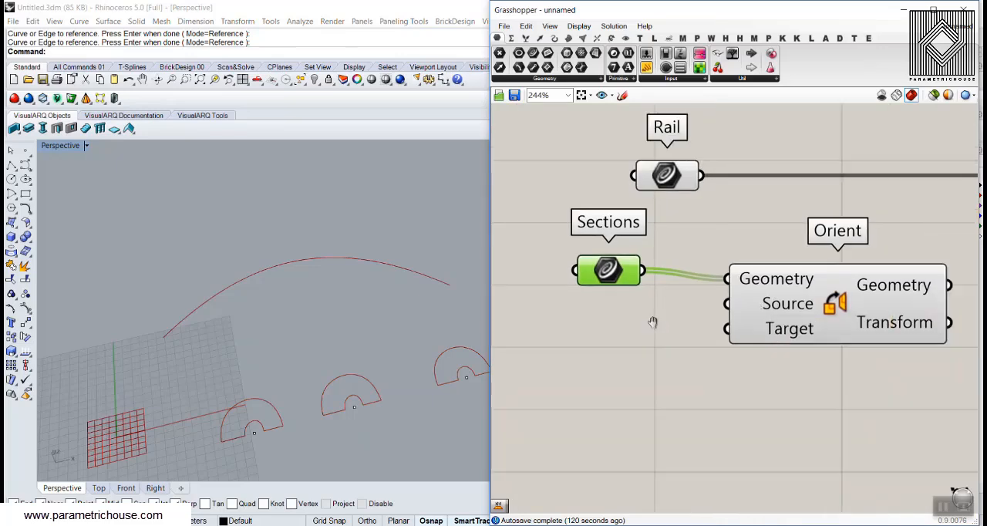
pyautogui.moveTo(836, 277); pyautogui.dragTo(919, 281)
pyautogui.moveTo(686, 321); pyautogui.dragTo(722, 319)
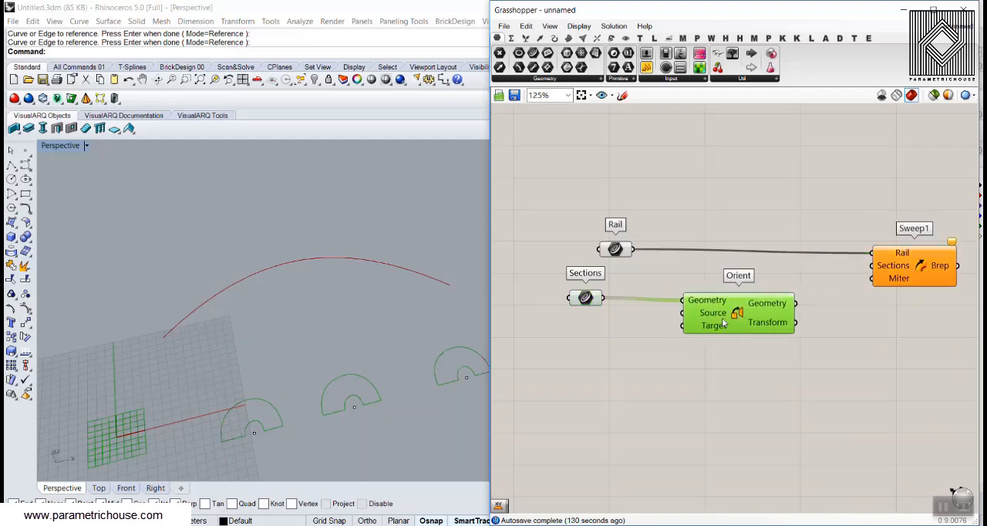
pyautogui.click(620, 344)
pyautogui.moveTo(282, 409); pyautogui.dragTo(252, 415, button='right')
pyautogui.scroll(2, 252, 415)
pyautogui.scroll(1, 251, 415)
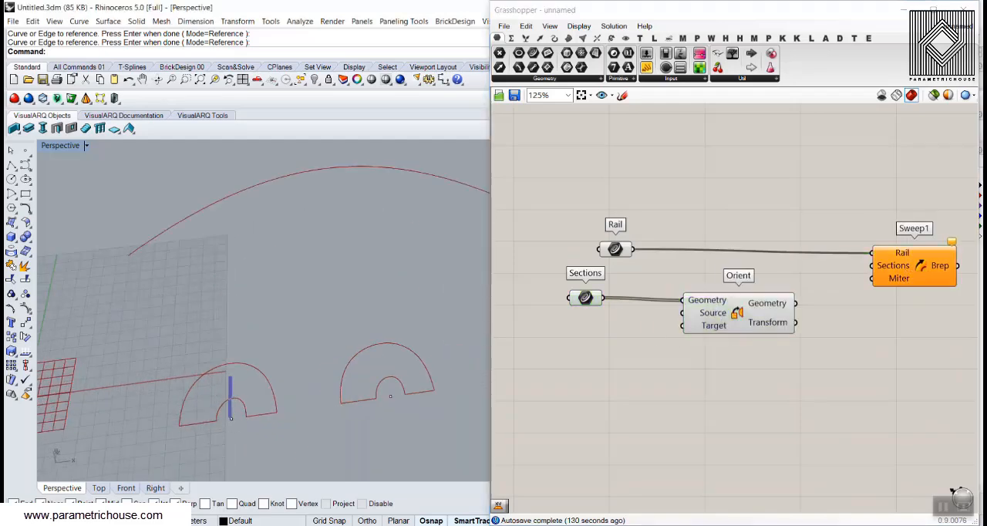
pyautogui.moveTo(232, 419); pyautogui.dragTo(310, 407)
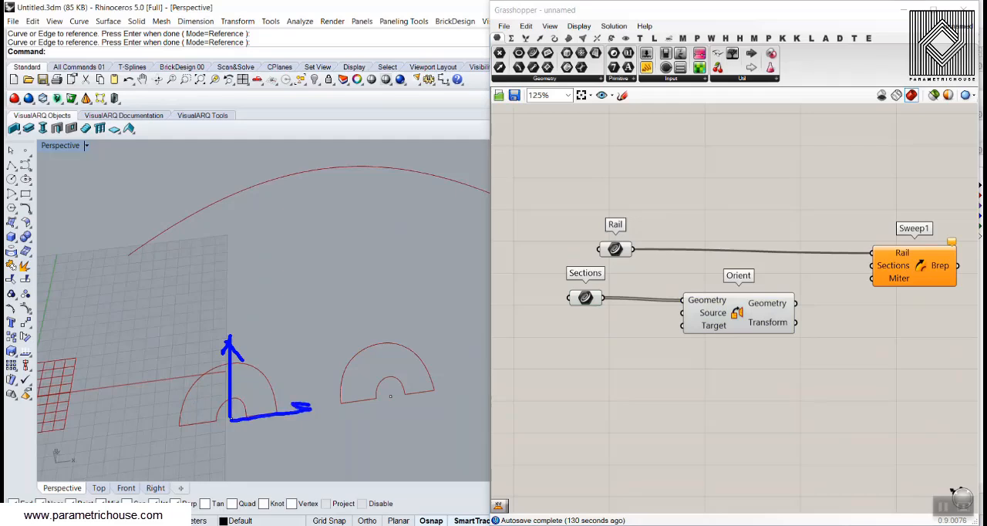
pyautogui.moveTo(390, 397); pyautogui.dragTo(374, 324)
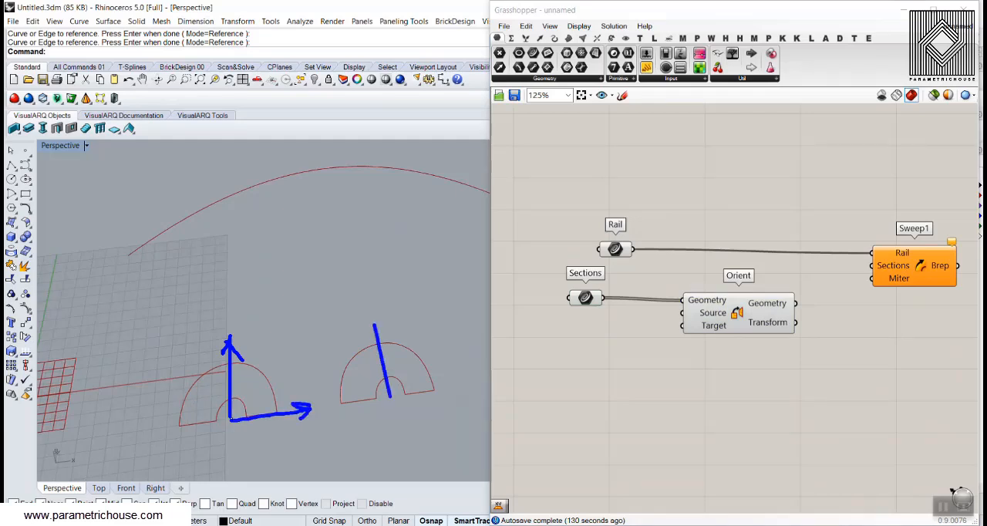
pyautogui.moveTo(384, 396); pyautogui.dragTo(463, 379)
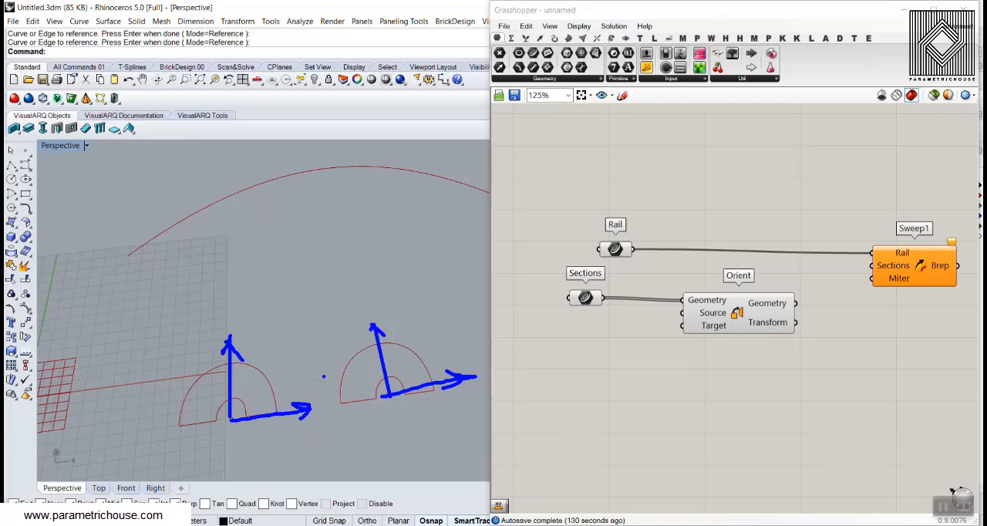
pyautogui.press('Escape')
pyautogui.moveTo(250, 395); pyautogui.dragTo(238, 424, button='right')
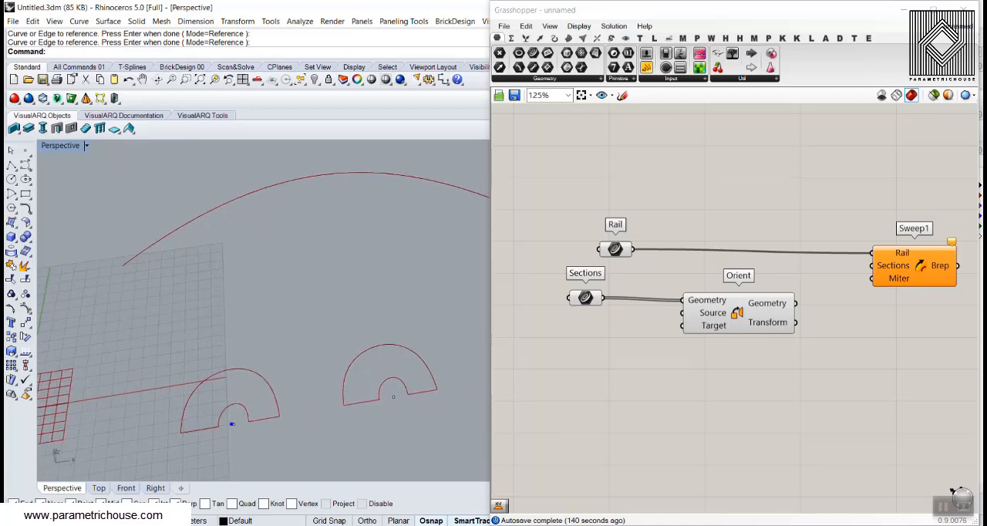
pyautogui.moveTo(232, 423); pyautogui.dragTo(317, 283)
pyautogui.moveTo(166, 207)
pyautogui.mouseDown()
pyautogui.moveTo(137, 250)
pyautogui.moveTo(141, 238)
pyautogui.mouseUp()
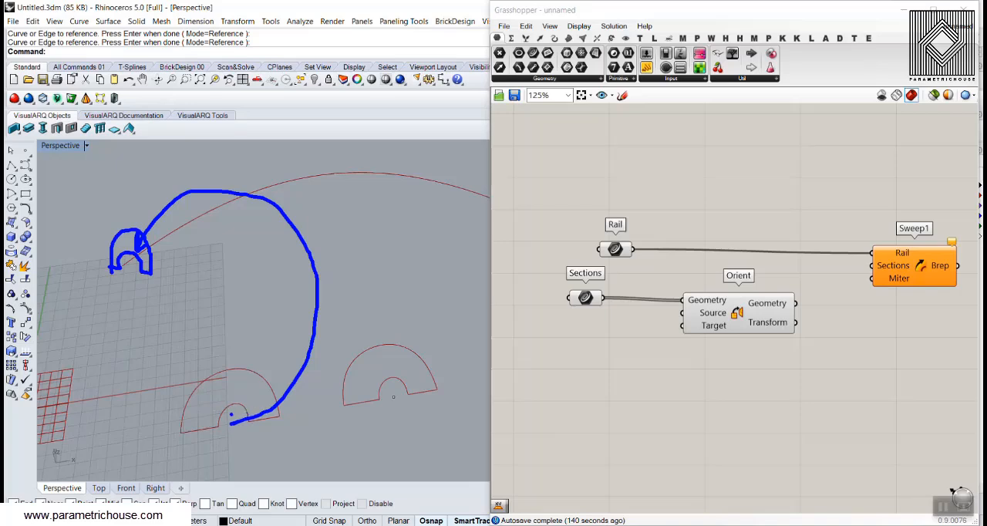
pyautogui.hotkey('ctrl', 'z')
pyautogui.hotkey('ctrl', 'z')
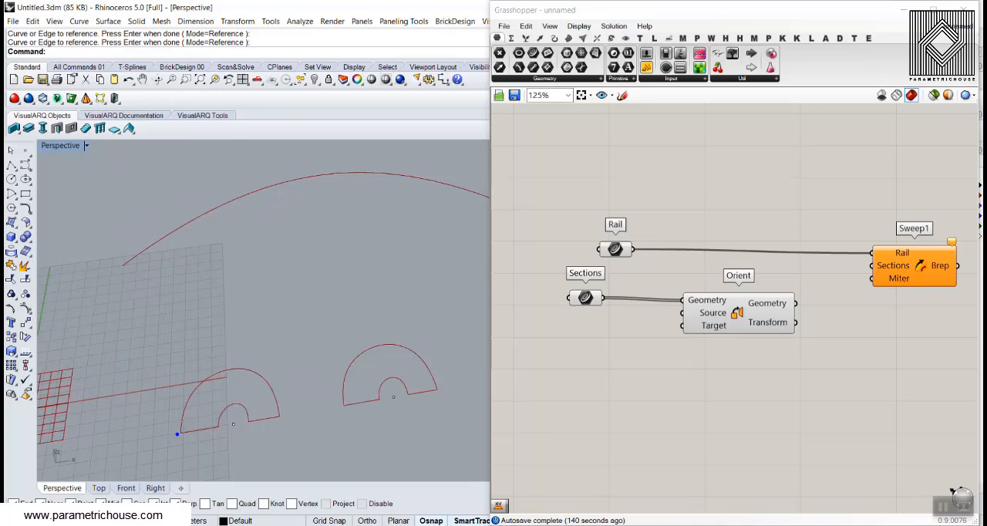
pyautogui.moveTo(214, 404)
pyautogui.mouseDown()
pyautogui.moveTo(167, 247)
pyautogui.moveTo(149, 245)
pyautogui.mouseUp()
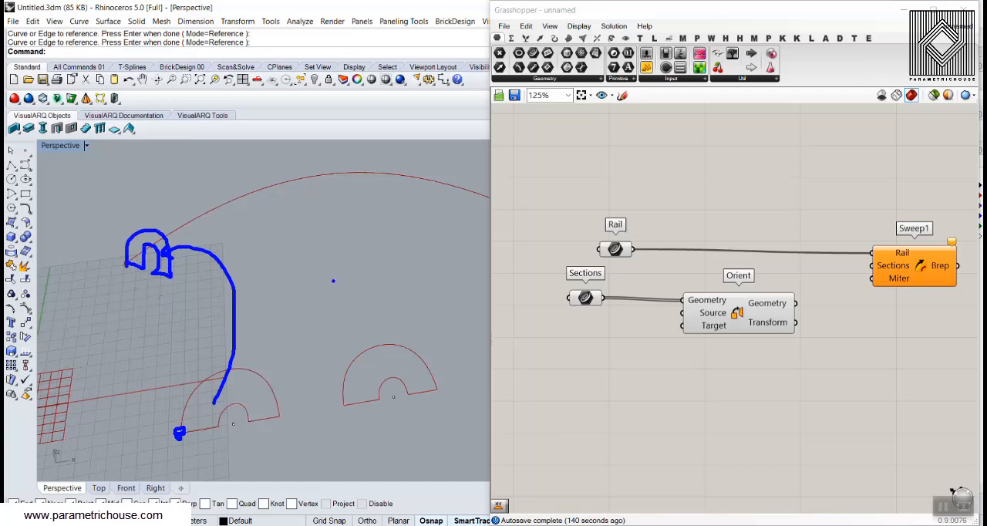
pyautogui.press('Escape')
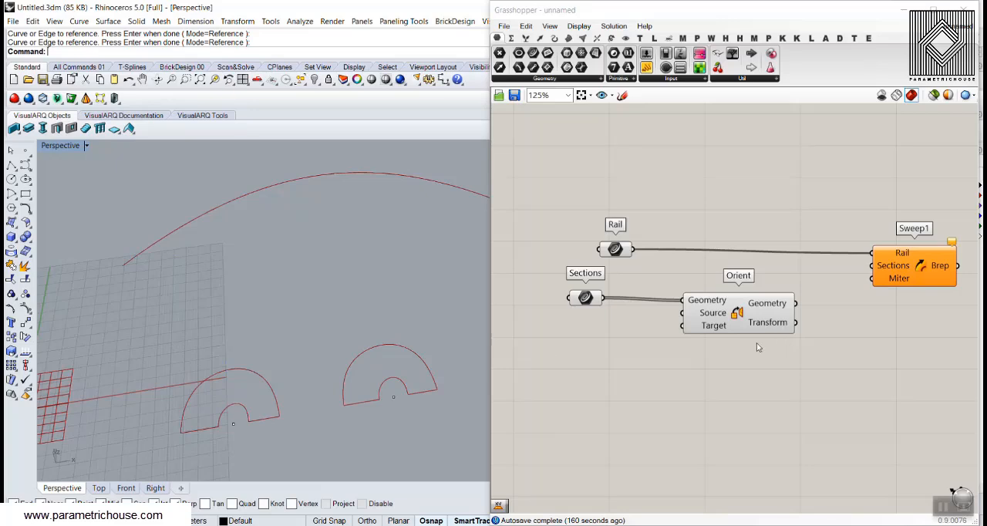
# Add a Point parameter below Sections and reference the centre points of the three section profiles, in order from the first to the third
pyautogui.scroll(1, 758, 348)
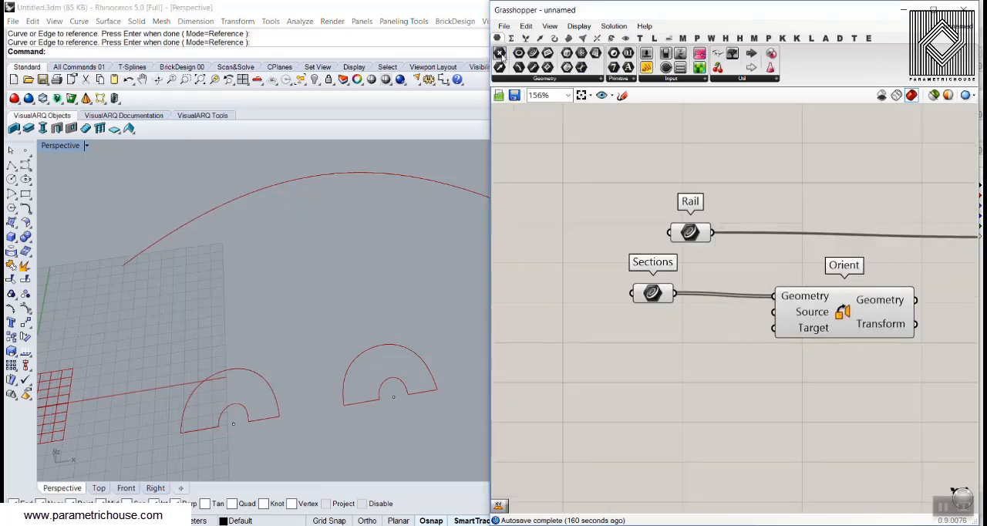
pyautogui.moveTo(637, 322); pyautogui.dragTo(645, 322)
pyautogui.rightClick(645, 322)
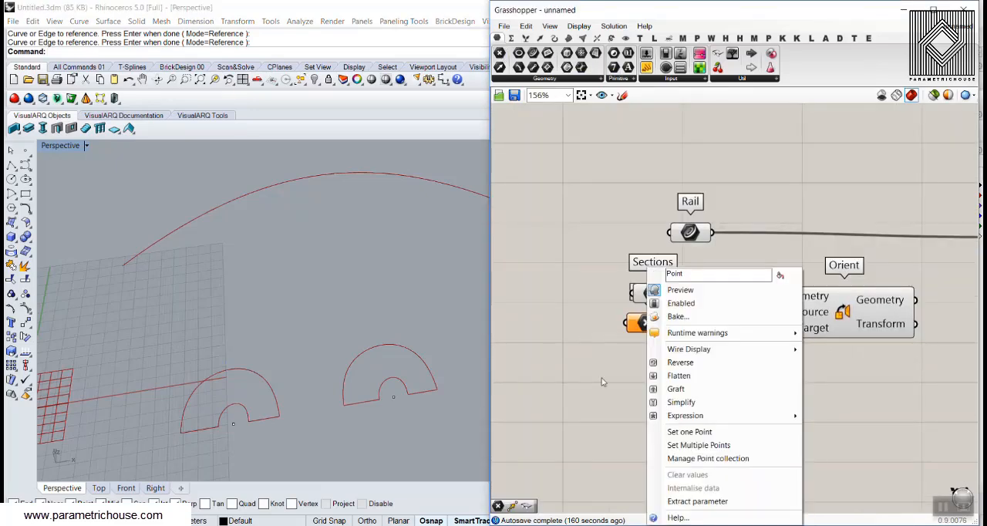
pyautogui.click(695, 445)
pyautogui.click(234, 424)
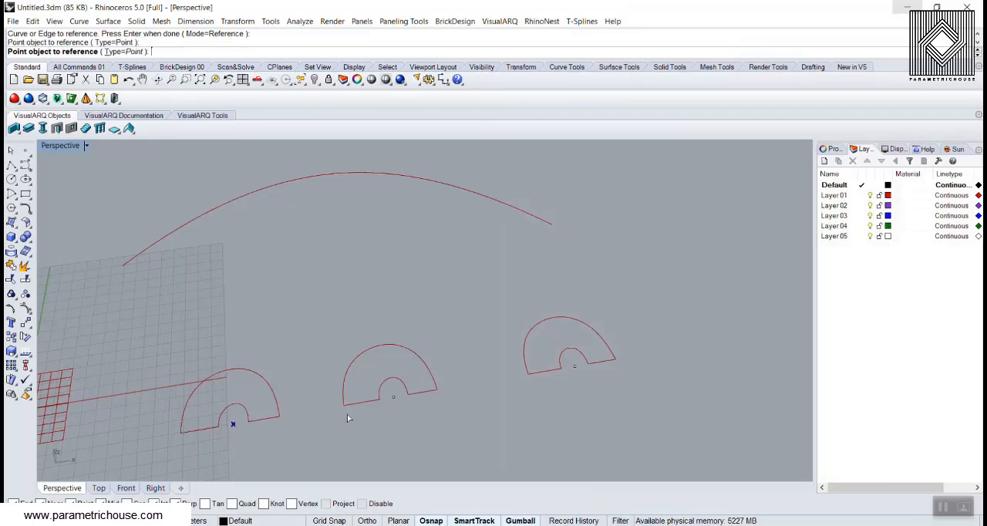
pyautogui.click(394, 398)
pyautogui.click(576, 370)
pyautogui.press('Return')
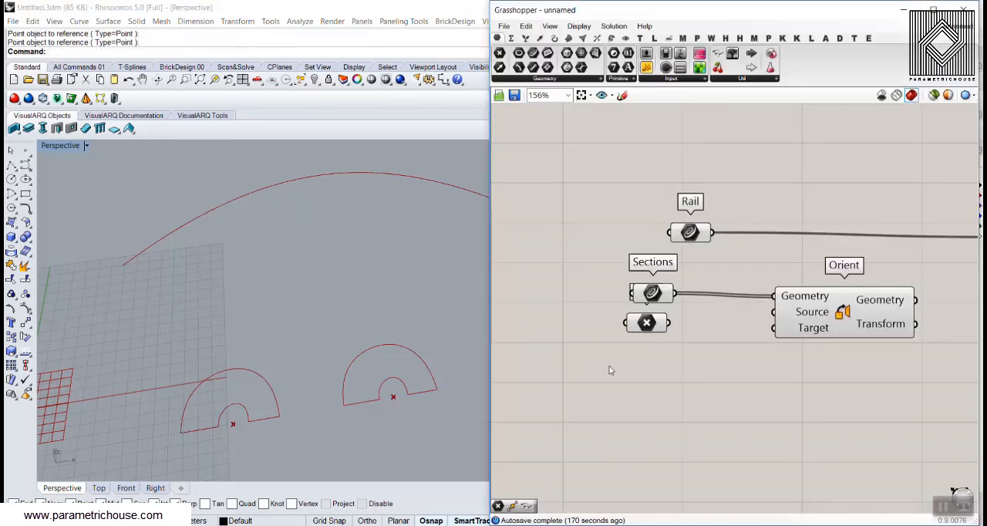
# Re-reference the three closed profile curves in the Sections parameter, picking them in the same order as their centre points
pyautogui.click(652, 294)
pyautogui.rightClick(652, 294)
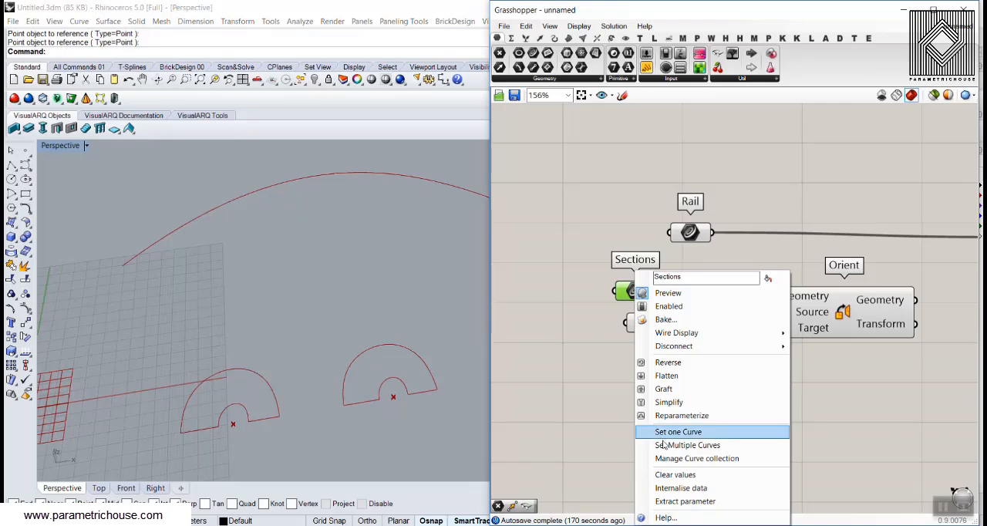
pyautogui.click(656, 431)
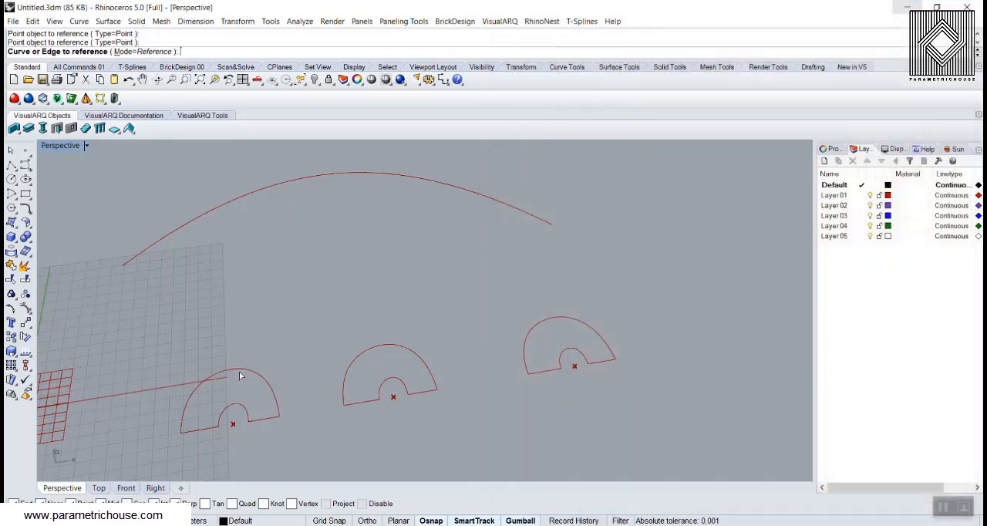
pyautogui.click(240, 374)
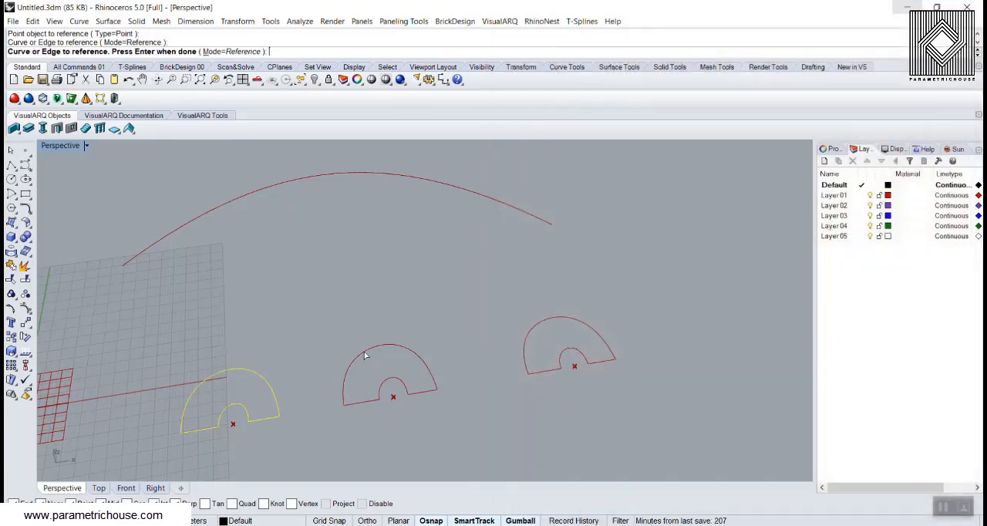
pyautogui.click(367, 355)
pyautogui.click(556, 320)
pyautogui.press('Return')
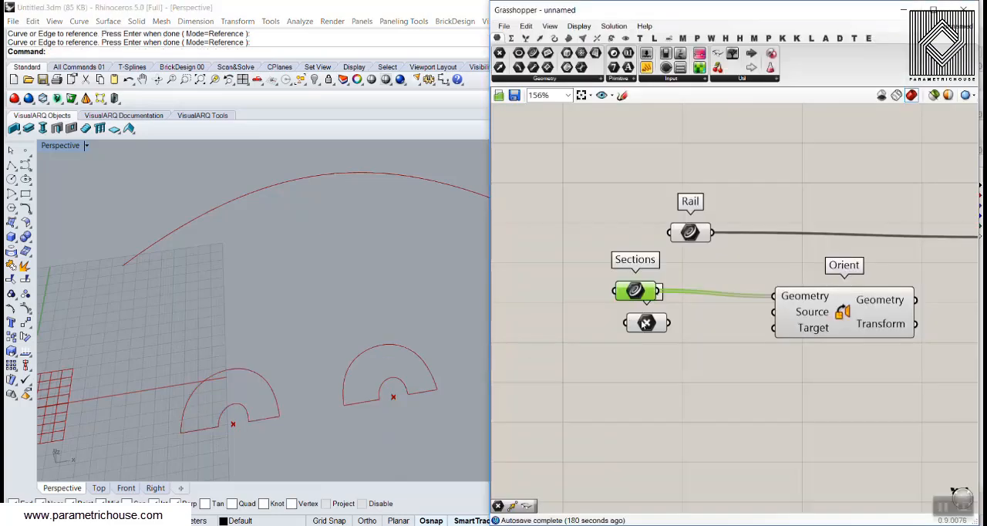
# Move the Point parameter clear of Sections, add an XY Plane component beside it and connect the points to its Origin input
pyautogui.moveTo(644, 324); pyautogui.dragTo(633, 335)
pyautogui.moveTo(370, 362); pyautogui.dragTo(213, 373, button='right')
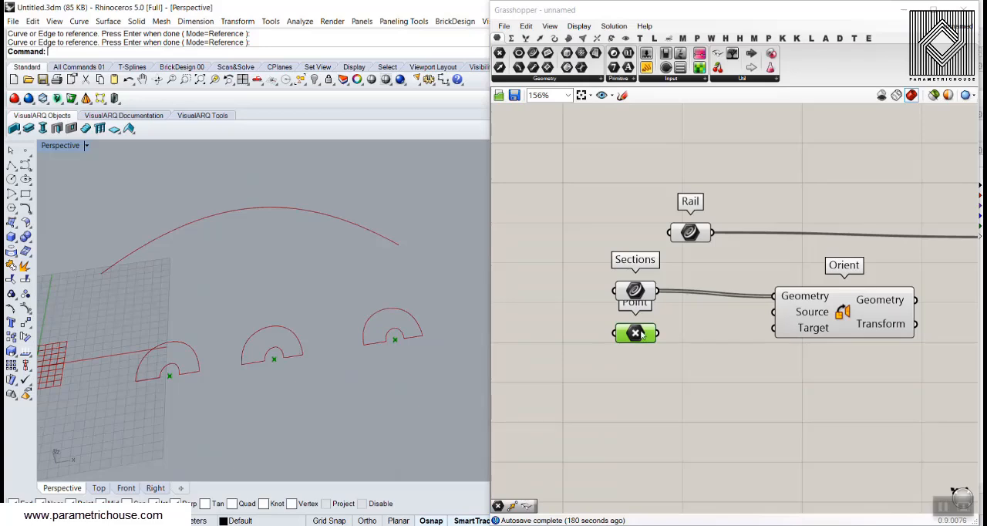
pyautogui.doubleClick(714, 349)
pyautogui.write('xy')
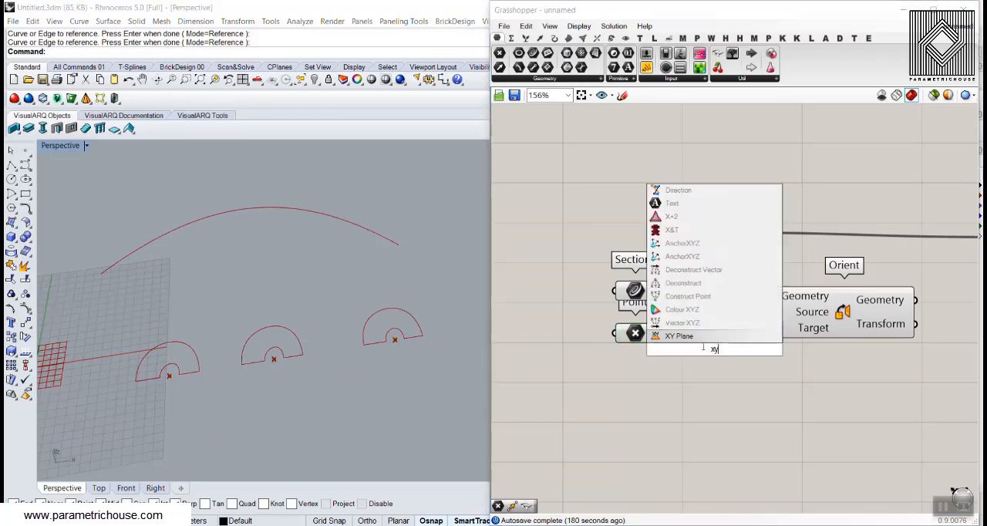
pyautogui.press('Return')
pyautogui.moveTo(641, 339); pyautogui.dragTo(683, 339)
# Connect the Plane output of the XY Plane component to the Source input of Orient
pyautogui.moveTo(376, 350); pyautogui.dragTo(136, 323, button='right')
pyautogui.moveTo(759, 341); pyautogui.dragTo(650, 355, button='right')
pyautogui.moveTo(640, 349); pyautogui.dragTo(665, 326)
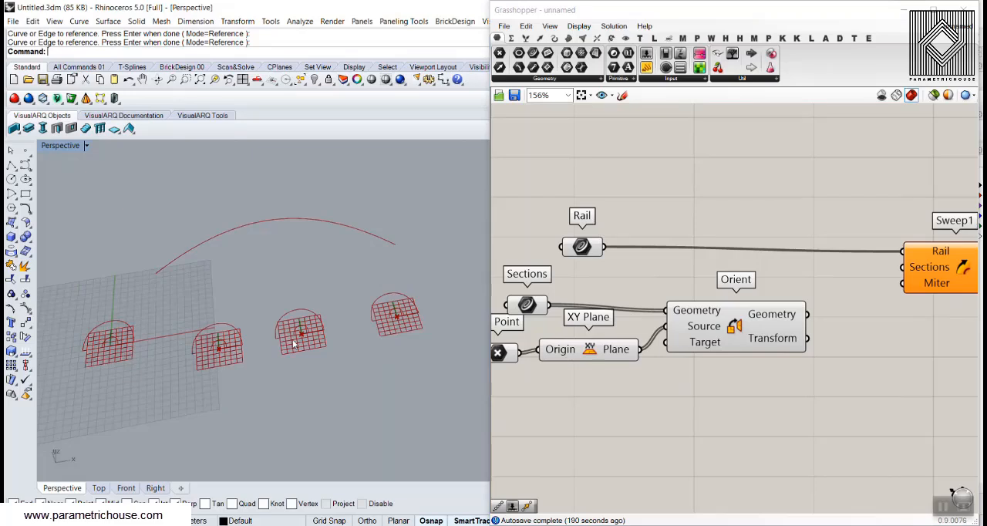
# Set the Rhino construction plane perpendicular to the rail curve at a point along it
pyautogui.moveTo(200, 348); pyautogui.dragTo(169, 284, button='right')
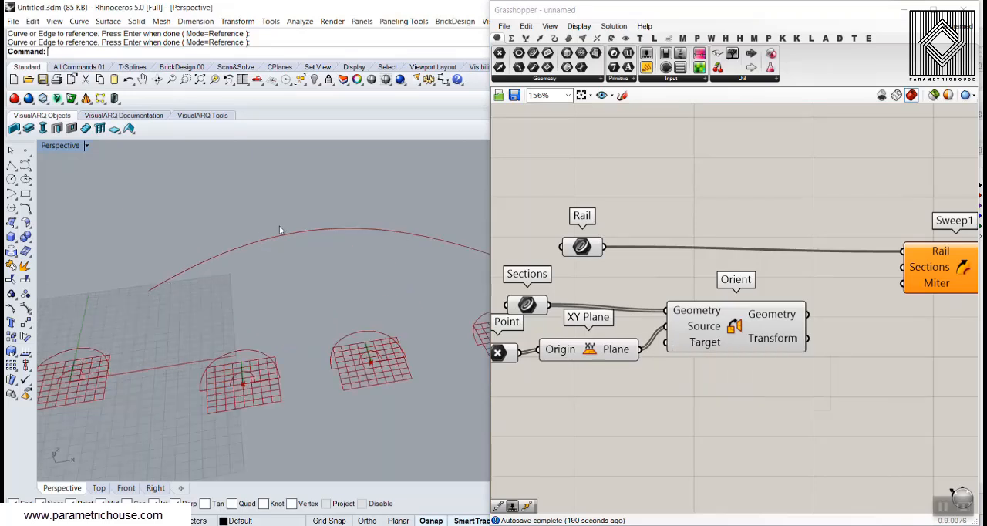
pyautogui.click(279, 67)
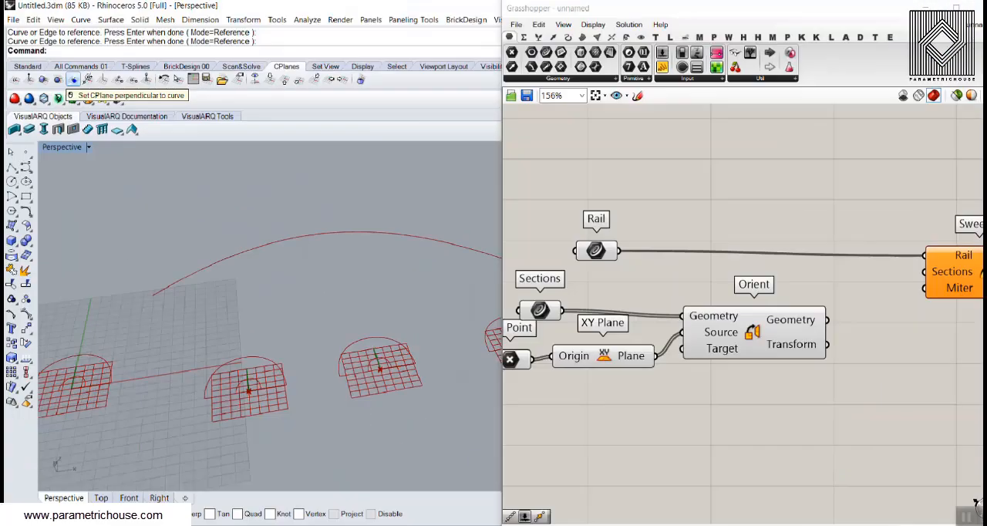
pyautogui.click(139, 82)
pyautogui.click(202, 262)
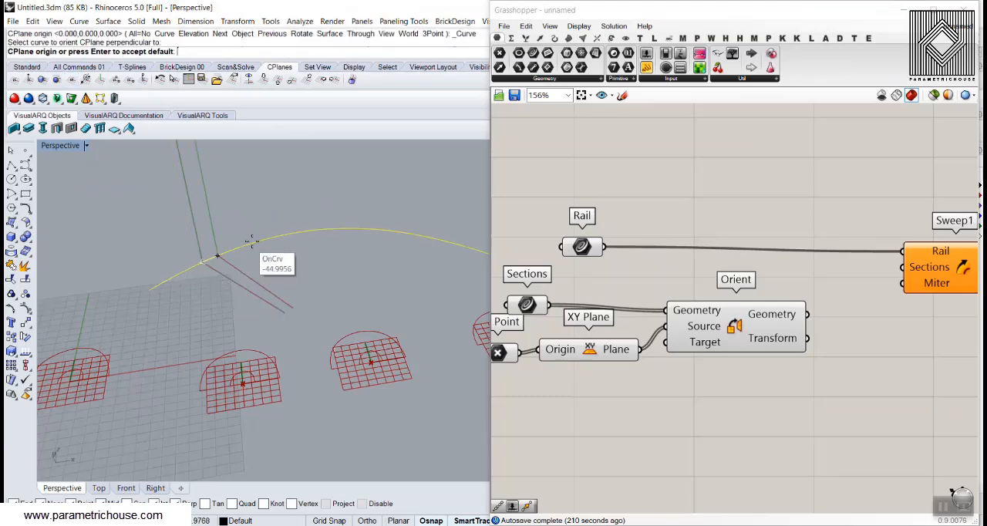
pyautogui.click(255, 241)
pyautogui.moveTo(256, 248); pyautogui.dragTo(287, 275, button='right')
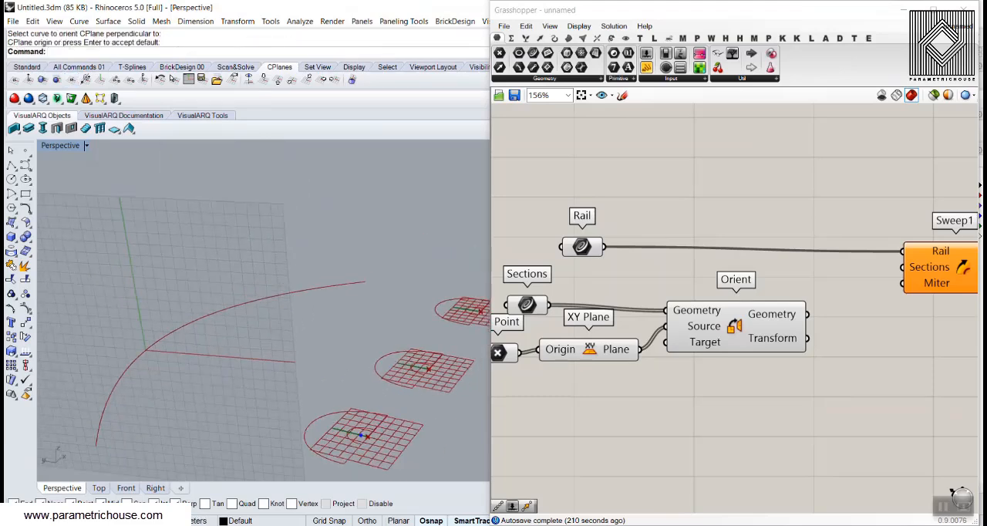
# Restore the Rhino construction plane to World Top
pyautogui.click(263, 81)
pyautogui.scroll(-7, 271, 254)
pyautogui.moveTo(272, 324); pyautogui.dragTo(222, 301, button='right')
# Add a Perp Frame component and place it above the wire from Rail to Sweep1
pyautogui.moveTo(725, 422); pyautogui.dragTo(656, 365, button='right')
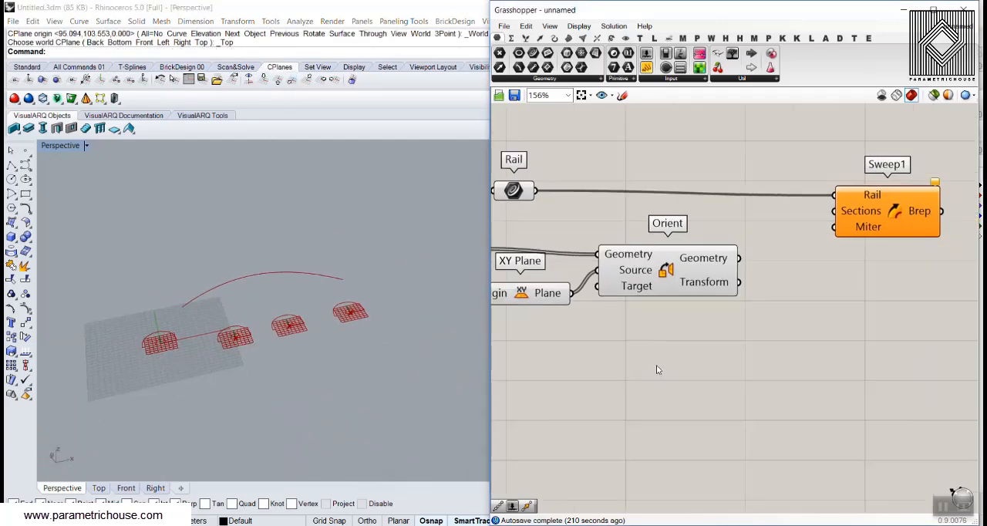
pyautogui.scroll(-3, 656, 366)
pyautogui.doubleClick(657, 366)
pyautogui.write('per')
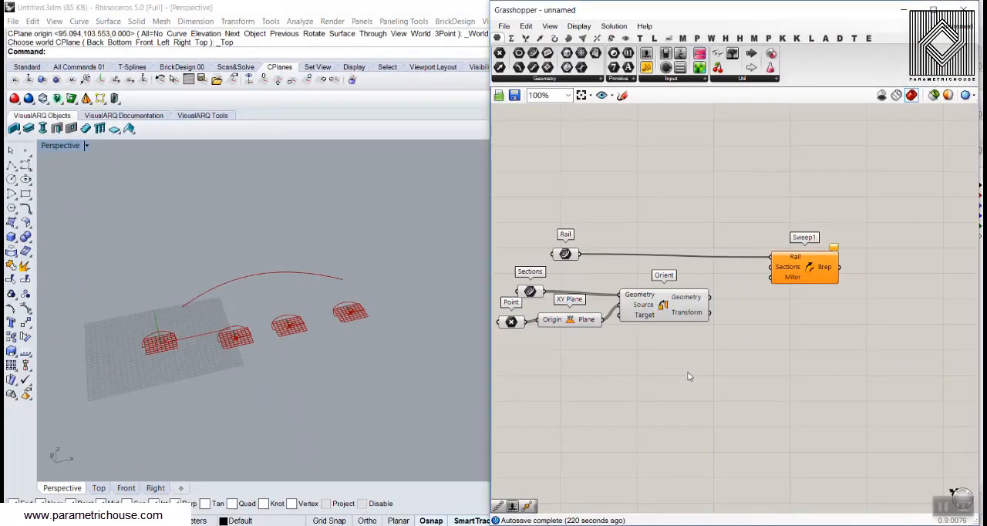
pyautogui.doubleClick(689, 376)
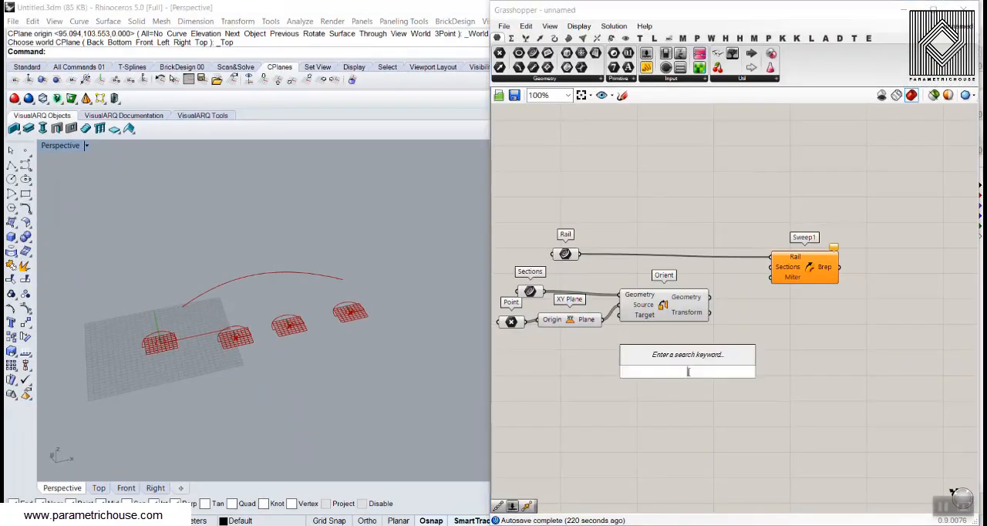
pyautogui.write('per')
pyautogui.click(672, 347)
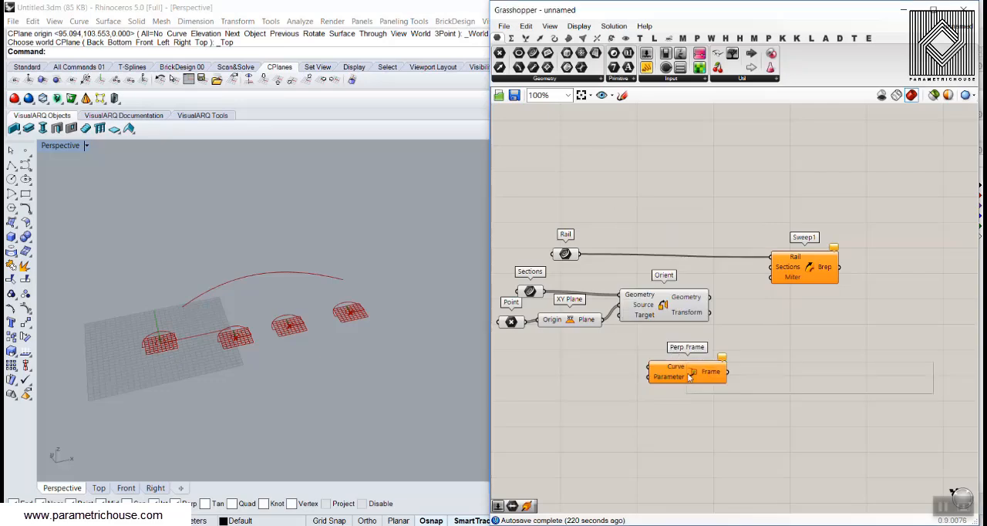
pyautogui.moveTo(687, 374); pyautogui.dragTo(669, 213)
# Connect the Rail parameter to the Curve input of Perp Frame
pyautogui.scroll(2, 626, 216)
pyautogui.moveTo(538, 299); pyautogui.dragTo(588, 349, button='right')
pyautogui.click(581, 326)
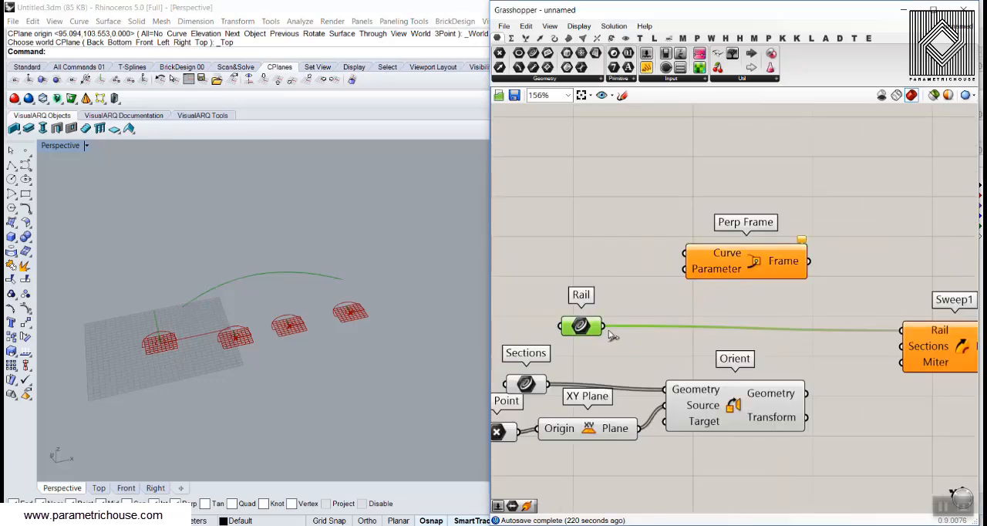
pyautogui.moveTo(605, 326); pyautogui.dragTo(776, 258)
pyautogui.scroll(3, 252, 298)
# Place a Domain parameter above Perp Frame and connect the Rail parameter to it
pyautogui.click(622, 80)
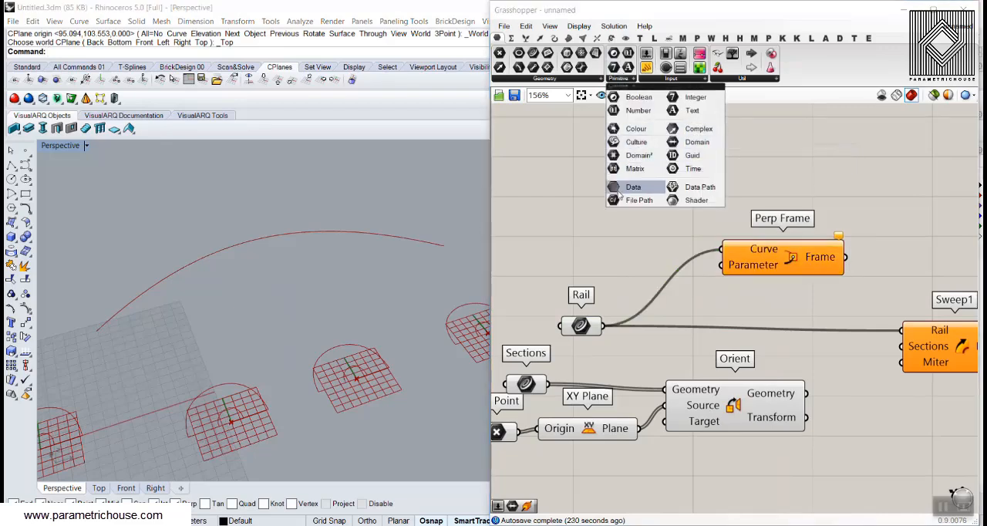
pyautogui.moveTo(694, 142); pyautogui.dragTo(666, 178)
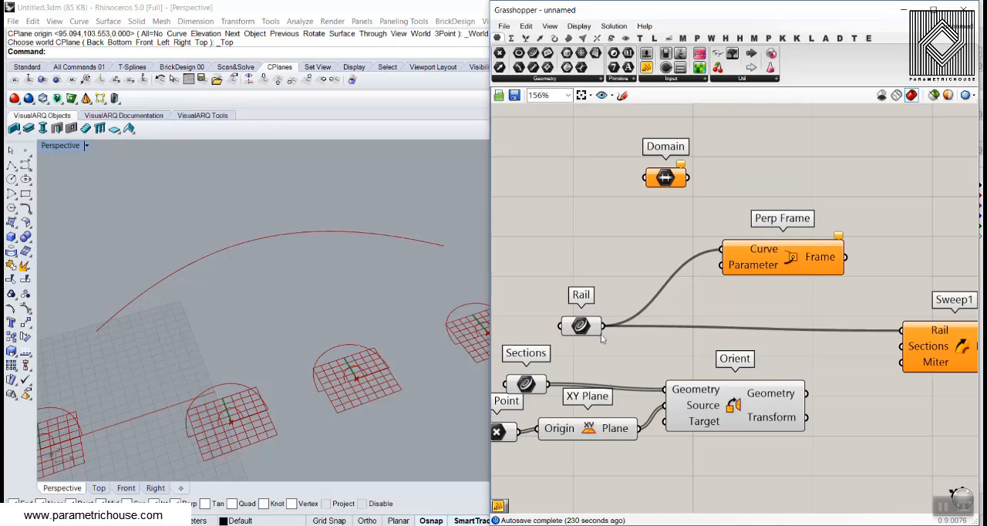
pyautogui.moveTo(605, 325); pyautogui.dragTo(644, 178)
# Add a Panel beside the Domain parameter, connect the domain to it and widen the panel to fit its contents
pyautogui.moveTo(647, 68); pyautogui.dragTo(710, 214)
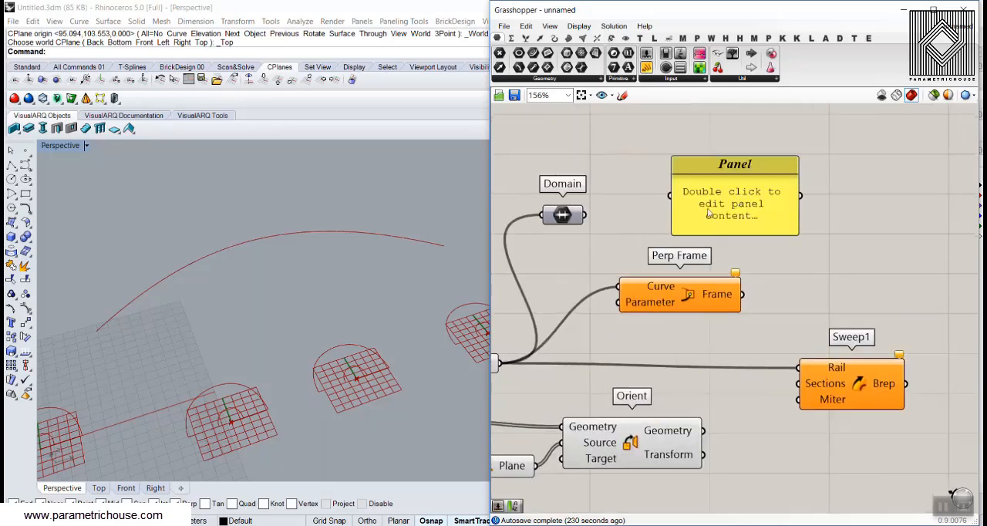
pyautogui.moveTo(587, 214); pyautogui.dragTo(671, 203)
pyautogui.moveTo(798, 218); pyautogui.dragTo(922, 218)
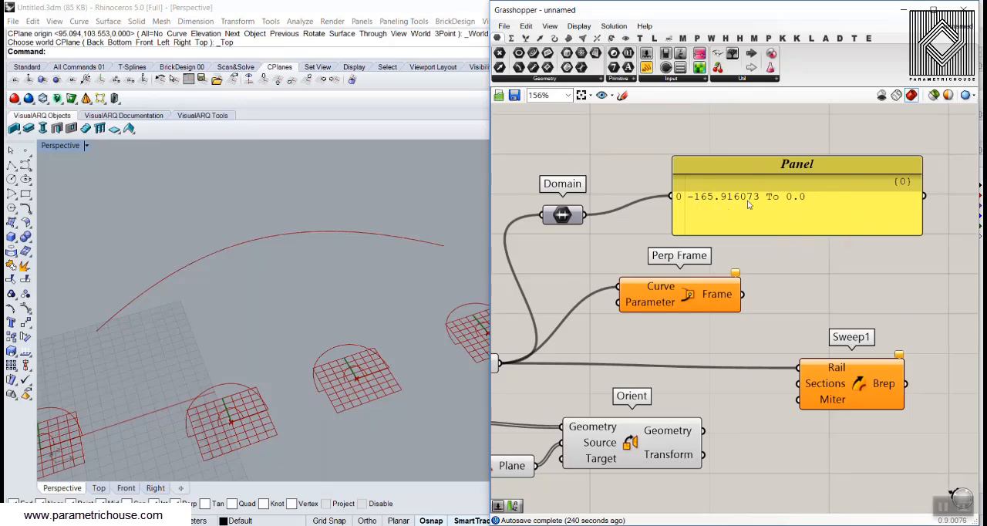
# Reparameterize the Rail curve parameter and check its domain in the panel
pyautogui.moveTo(611, 234); pyautogui.dragTo(701, 196, button='right')
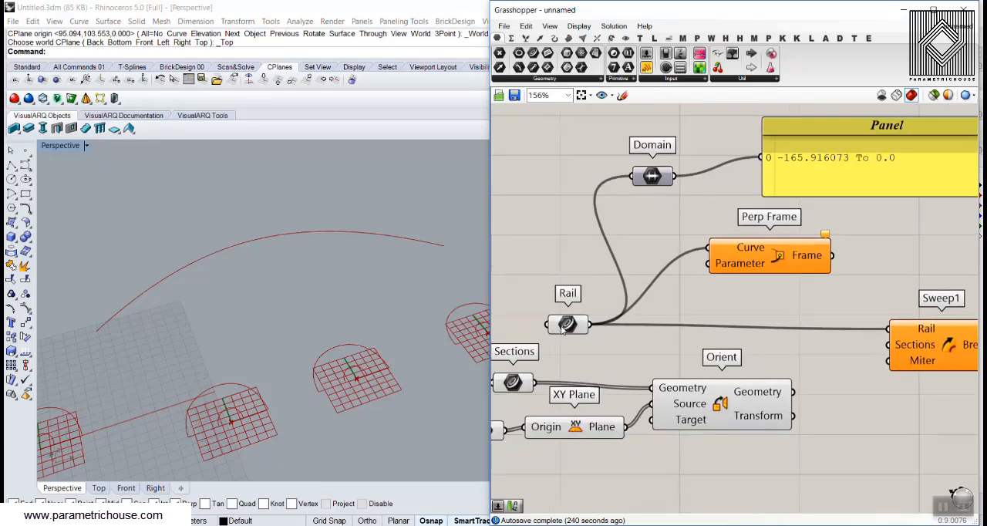
pyautogui.rightClick(565, 328)
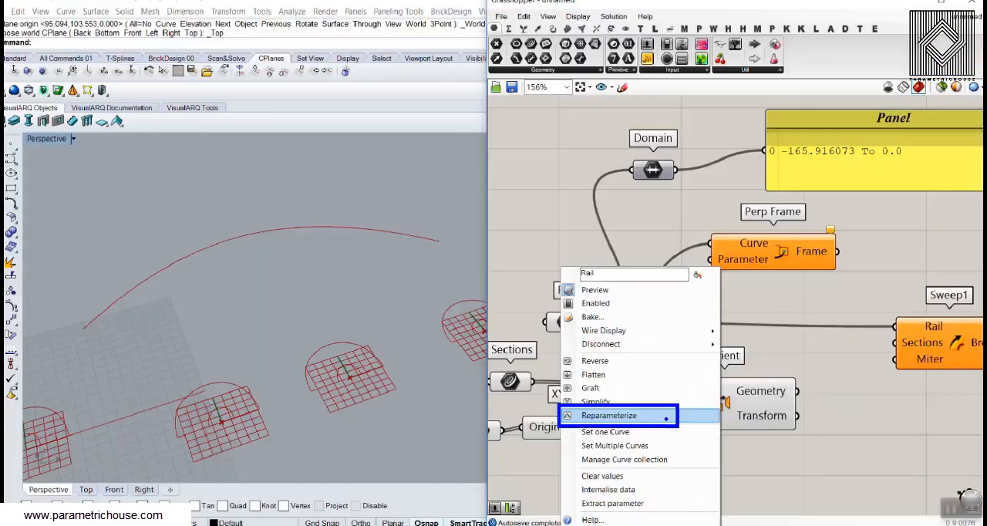
pyautogui.press('Escape')
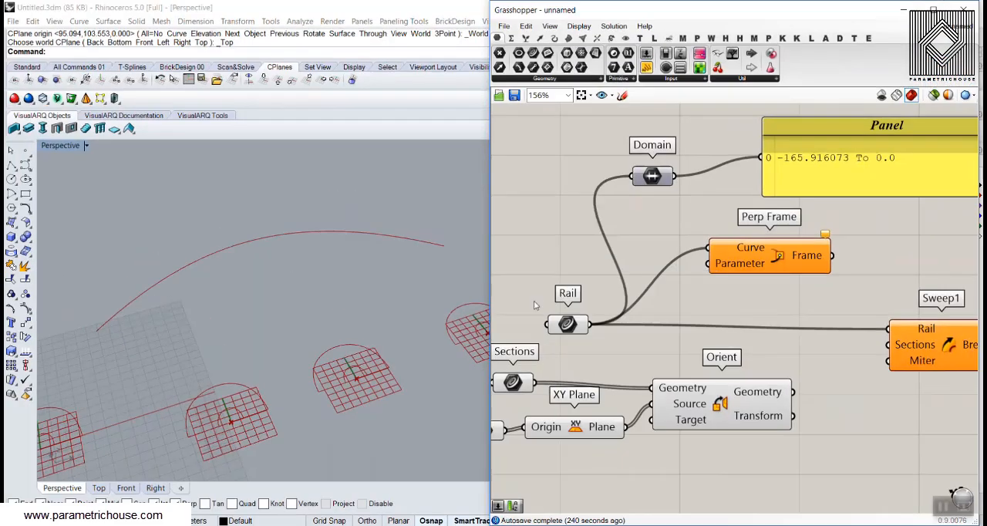
pyautogui.rightClick(569, 322)
pyautogui.click(627, 416)
pyautogui.moveTo(850, 223); pyautogui.dragTo(784, 240, button='right')
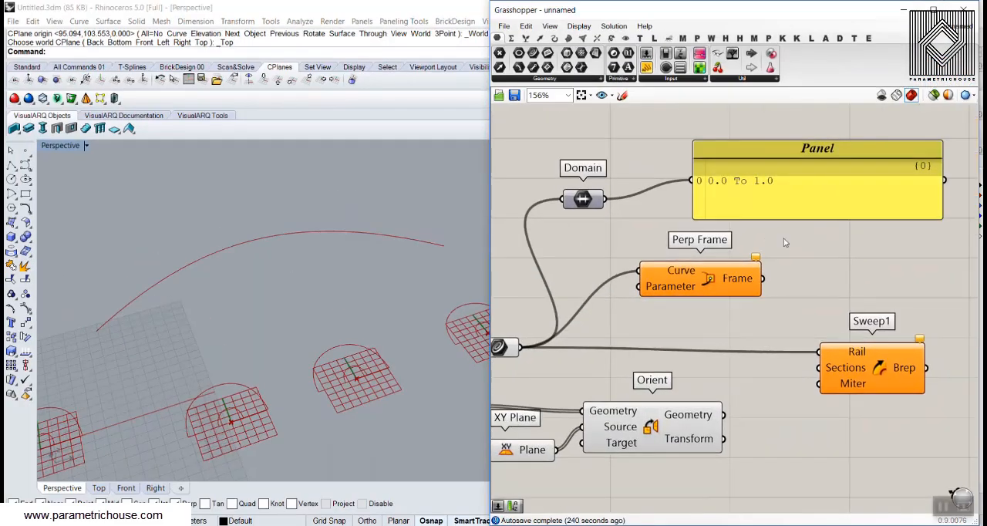
pyautogui.click(780, 187)
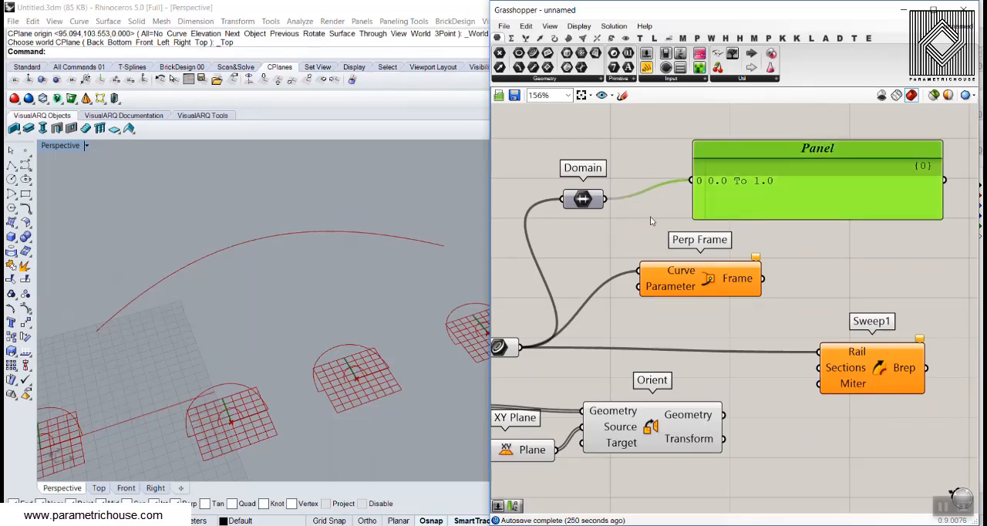
# Delete the Panel and the Domain parameter and move Perp Frame further up from the Orient component
pyautogui.press('Delete')
pyautogui.click(584, 199)
pyautogui.press('Delete')
pyautogui.moveTo(644, 287); pyautogui.dragTo(708, 202)
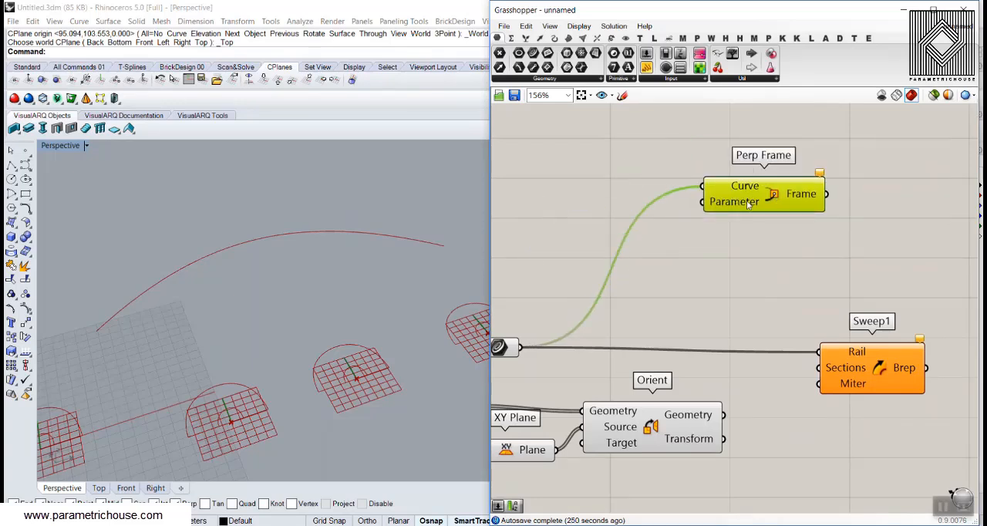
pyautogui.moveTo(568, 187); pyautogui.dragTo(618, 200, button='right')
# Add a number slider ranging from 0 to 1.00 beside Perp Frame and duplicate it to get three sliders
pyautogui.doubleClick(591, 199)
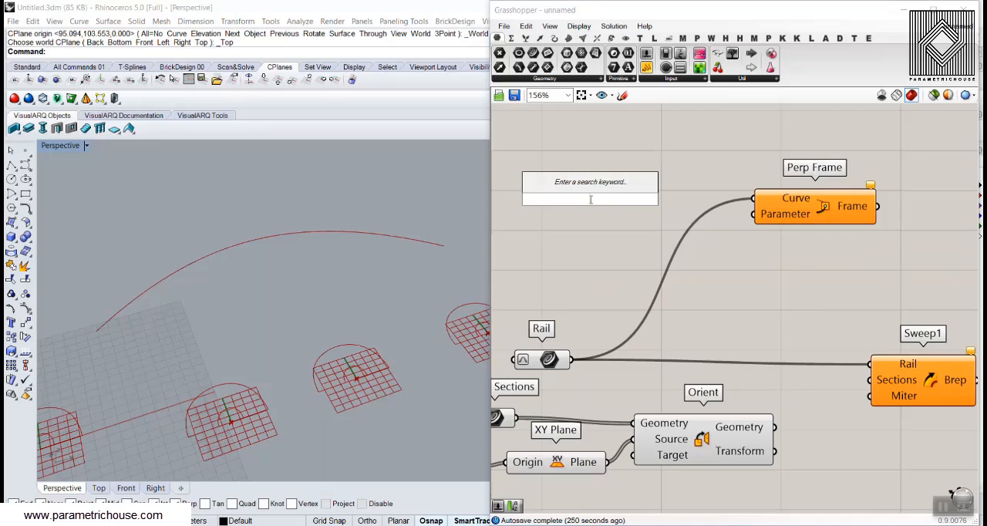
pyautogui.write('0..1')
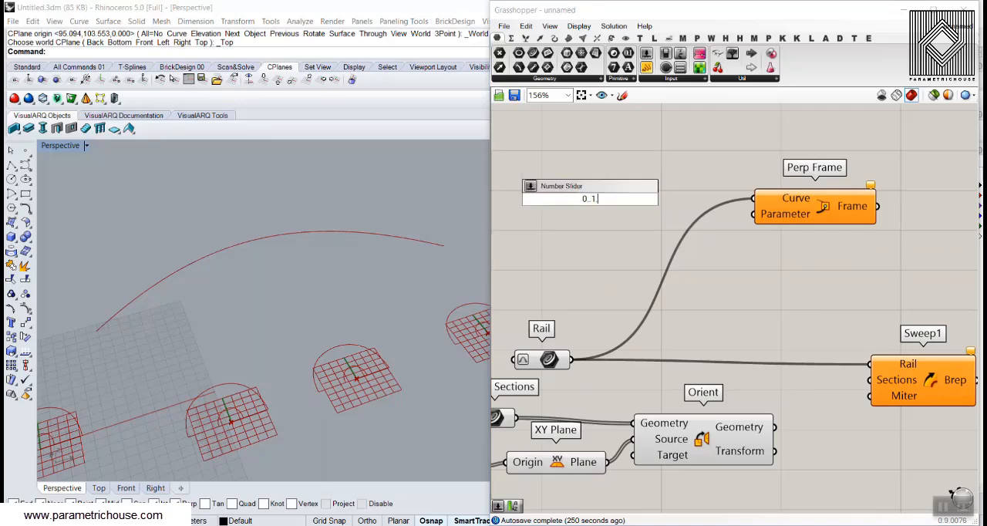
pyautogui.write('.00')
pyautogui.press('Return')
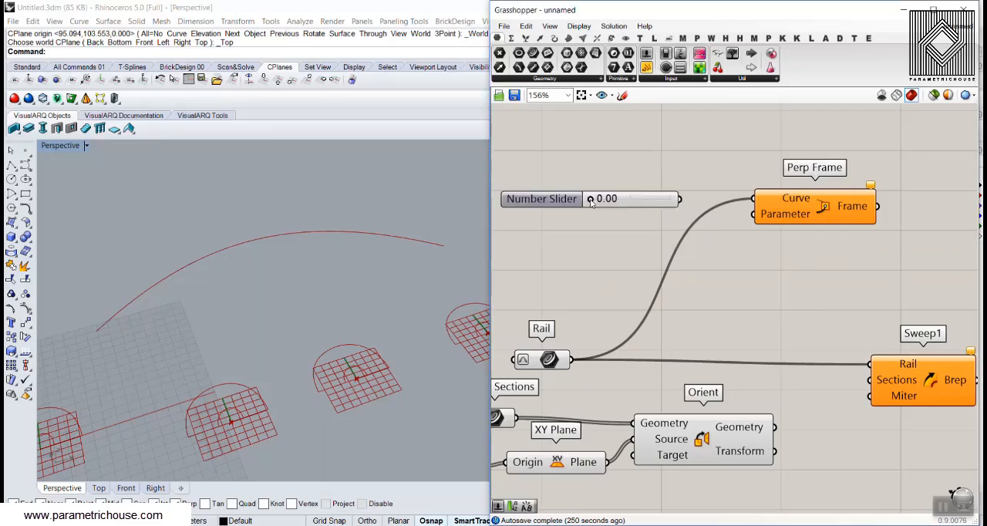
pyautogui.hotkey('ctrl', 'c')
pyautogui.hotkey('ctrl', 'v')
pyautogui.hotkey('ctrl', 'v')
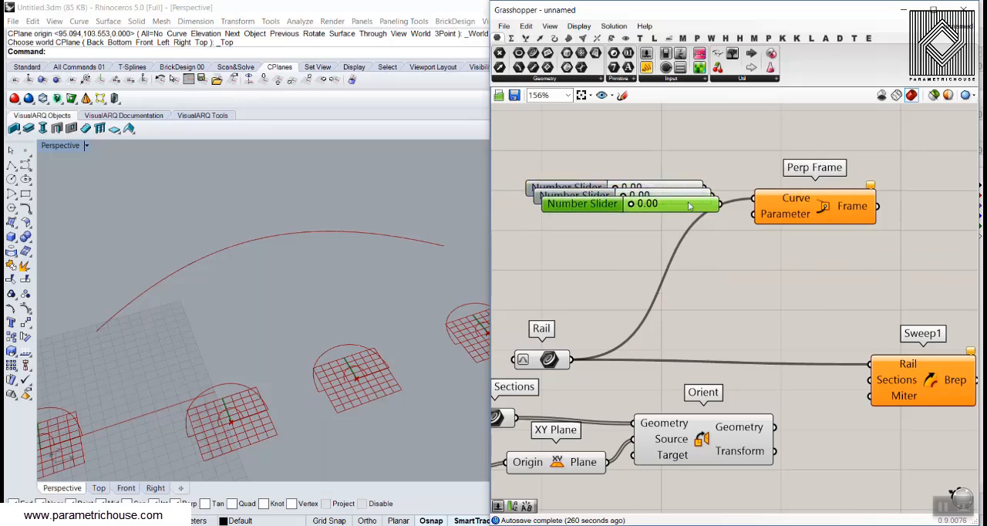
# Connect all three sliders to Perp Frame's Parameter input and set them to 0.00, 0.59 and 1.00
pyautogui.moveTo(683, 206); pyautogui.dragTo(754, 214)
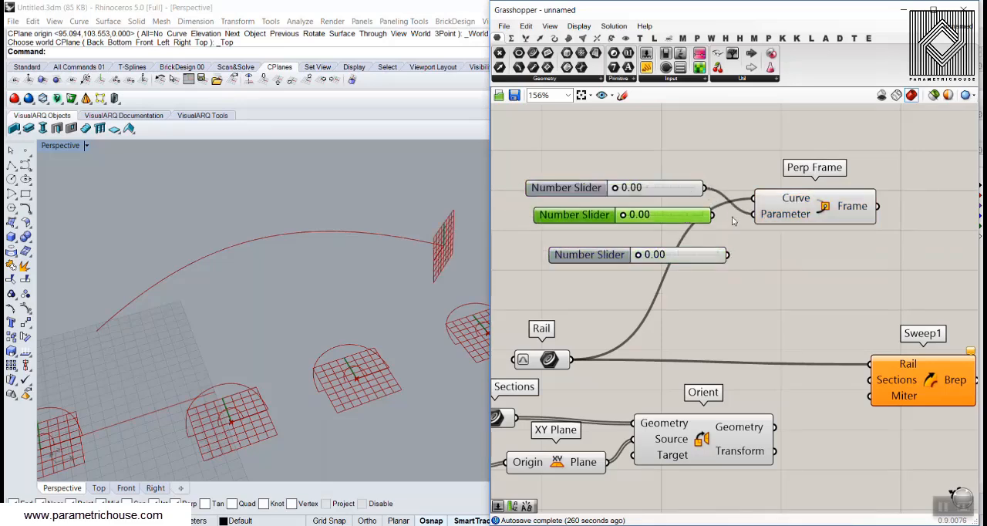
pyautogui.keyDown('shift'); pyautogui.moveTo(727, 255); pyautogui.dragTo(754, 214); pyautogui.keyUp('shift')
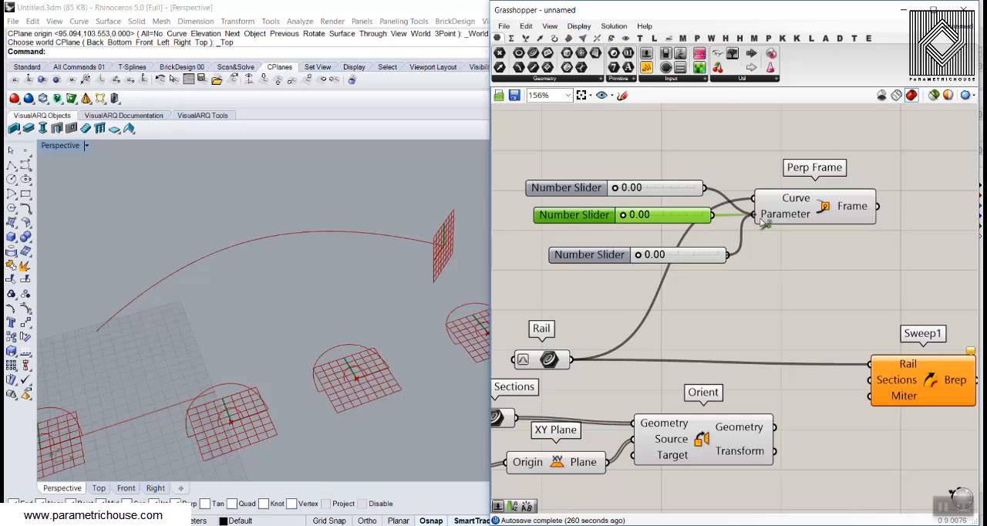
pyautogui.click(644, 258)
pyautogui.moveTo(640, 257); pyautogui.dragTo(717, 254)
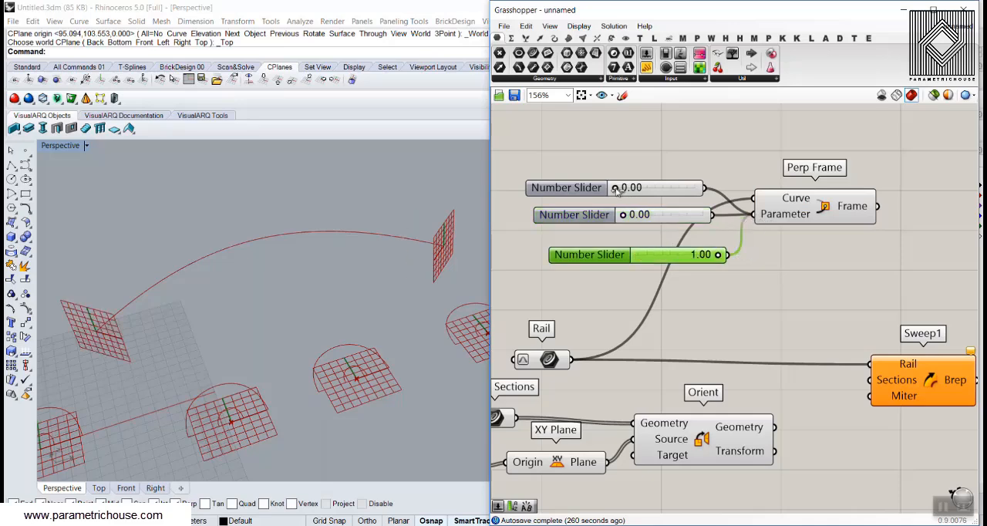
pyautogui.moveTo(617, 190); pyautogui.dragTo(672, 218)
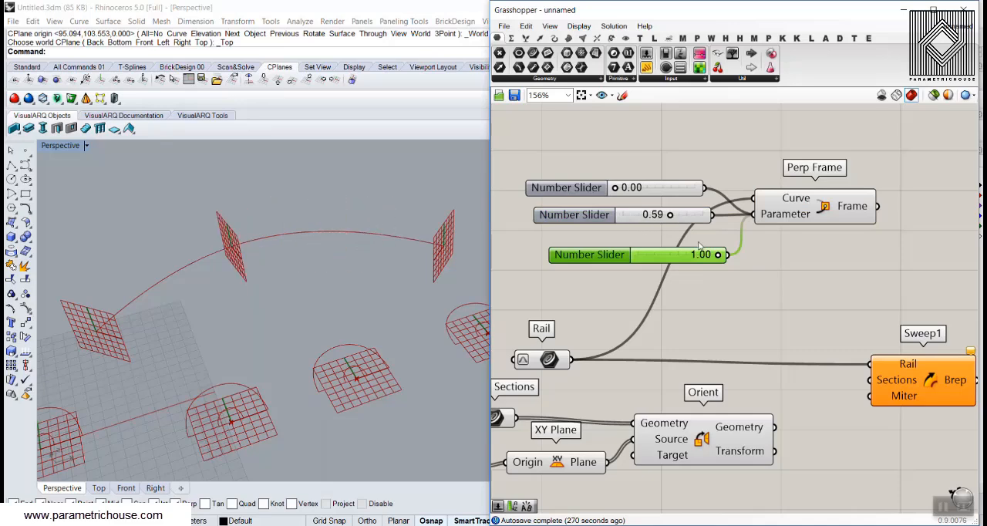
# Move Perp Frame and its three sliders together below the Orient component
pyautogui.moveTo(727, 260); pyautogui.dragTo(754, 260)
pyautogui.scroll(-5, 530, 215)
pyautogui.moveTo(706, 167); pyautogui.dragTo(553, 257)
pyautogui.moveTo(669, 212); pyautogui.dragTo(614, 399)
pyautogui.scroll(5, 579, 340)
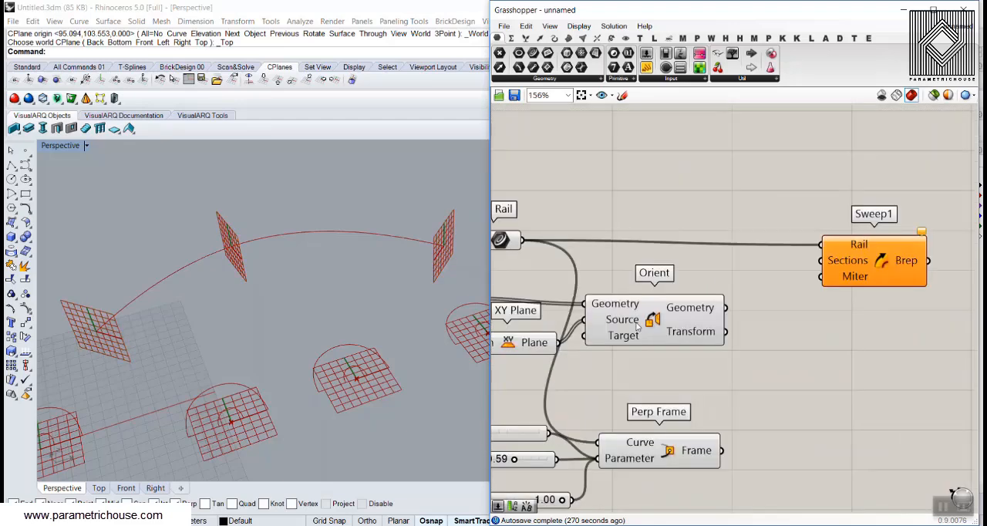
# Connect the Frame output of Perp Frame to the Target input of Orient and inspect the oriented sections
pyautogui.moveTo(603, 340); pyautogui.dragTo(679, 340)
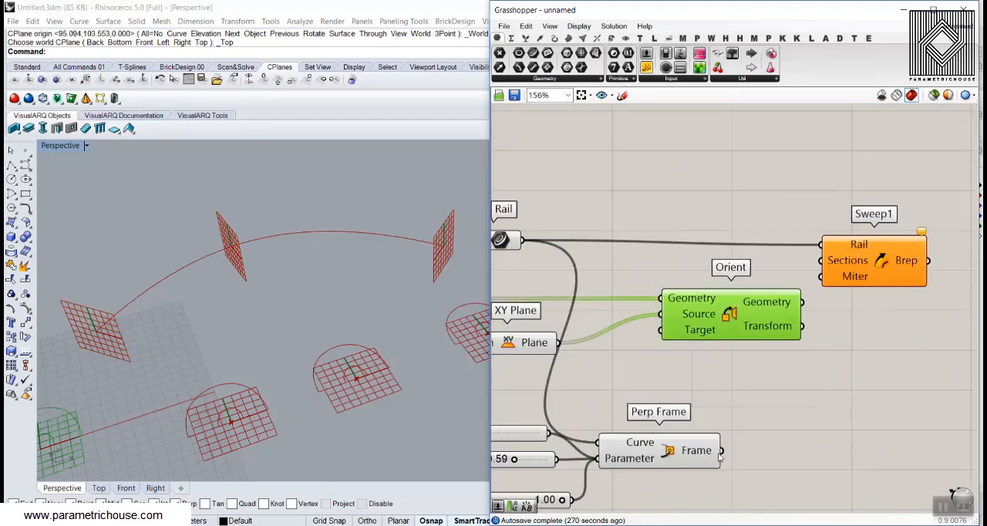
pyautogui.moveTo(721, 450); pyautogui.dragTo(663, 340)
pyautogui.click(722, 375)
pyautogui.moveTo(286, 309); pyautogui.dragTo(184, 381, button='right')
pyautogui.scroll(2, 184, 381)
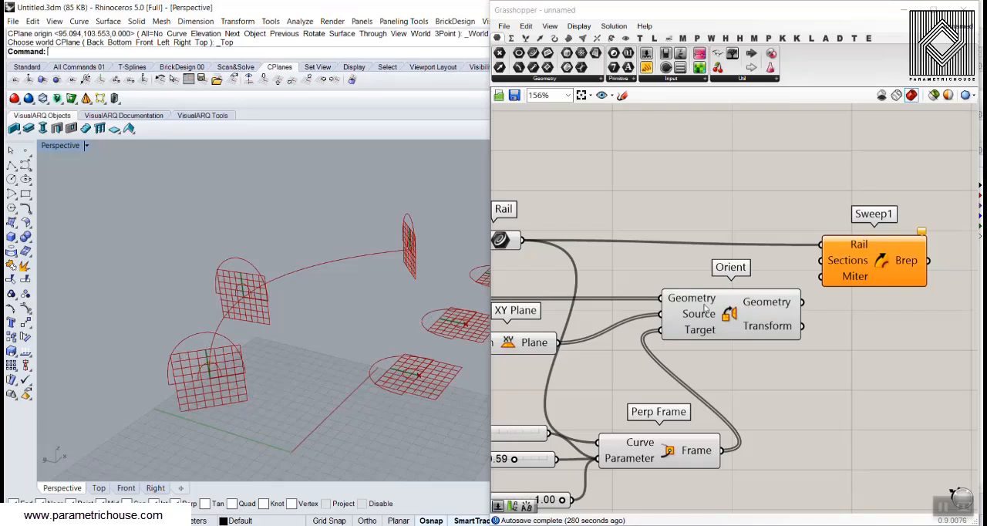
# Connect the Geometry output of Orient to the Sections input of Sweep1
pyautogui.moveTo(838, 296); pyautogui.dragTo(757, 294, button='right')
pyautogui.moveTo(722, 302); pyautogui.dragTo(745, 259)
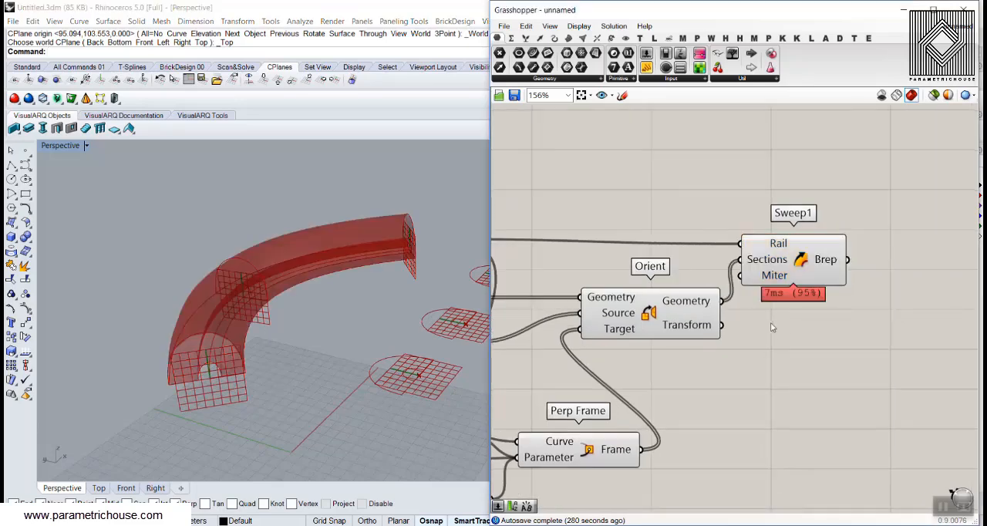
pyautogui.moveTo(779, 302); pyautogui.dragTo(702, 311, button='right')
pyautogui.moveTo(714, 257); pyautogui.dragTo(796, 247)
pyautogui.click(743, 194)
pyautogui.moveTo(644, 271); pyautogui.dragTo(748, 260, button='right')
# Turn off the preview of every component feeding Sweep1 so that only the sweep is displayed
pyautogui.scroll(-4, 749, 260)
pyautogui.moveTo(752, 371); pyautogui.dragTo(522, 231)
pyautogui.rightClick(731, 153)
pyautogui.click(746, 177)
# Turn on the control points of the middle section curve in Rhino and pull a top point upward into a peak
pyautogui.moveTo(123, 332); pyautogui.dragTo(303, 369, button='right')
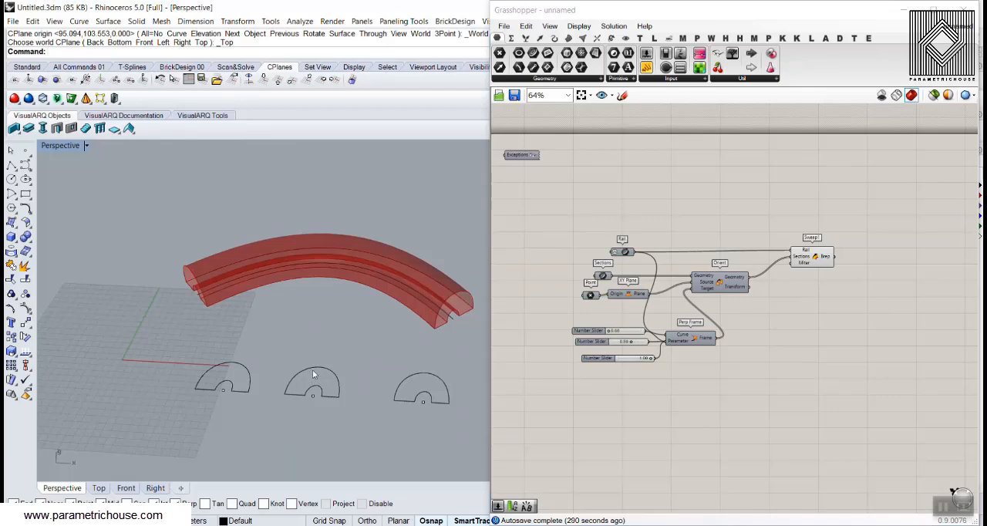
pyautogui.click(313, 373)
pyautogui.click(25, 307)
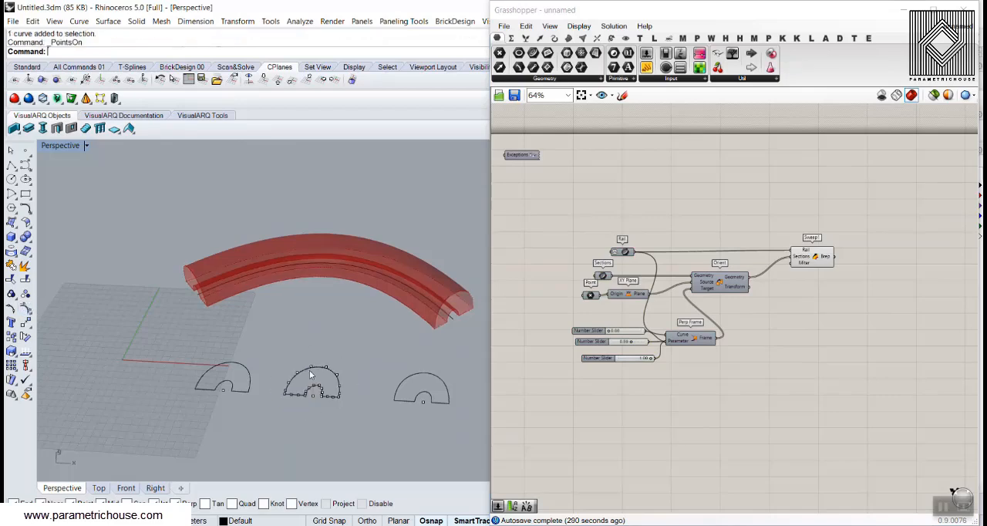
pyautogui.scroll(3, 324, 378)
pyautogui.moveTo(338, 347); pyautogui.dragTo(352, 283)
pyautogui.scroll(-5, 279, 331)
pyautogui.moveTo(260, 346); pyautogui.dragTo(296, 353, button='right')
# Pull in the control points on both sides of the middle section's peak and shift the peak point slightly left
pyautogui.scroll(4, 296, 353)
pyautogui.click(265, 391)
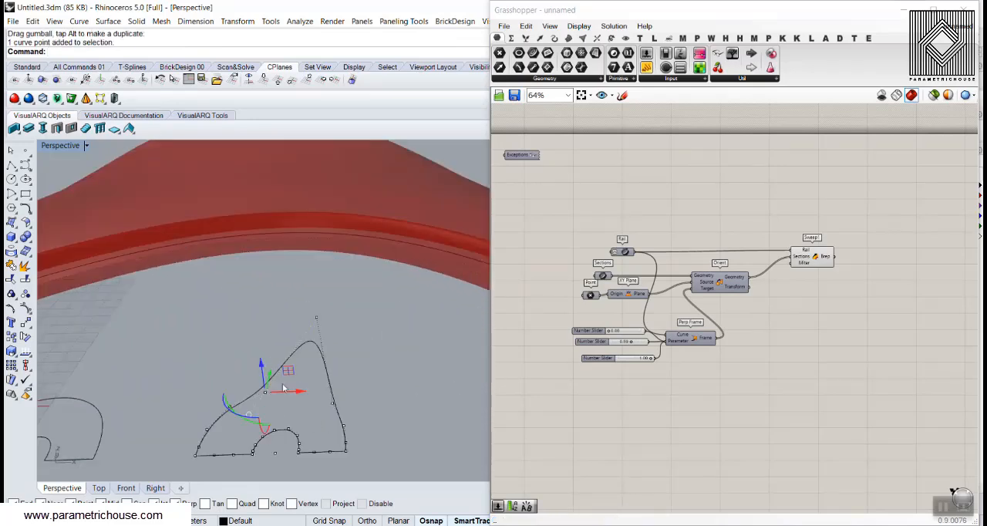
pyautogui.moveTo(272, 376); pyautogui.dragTo(266, 402)
pyautogui.scroll(-5, 236, 346)
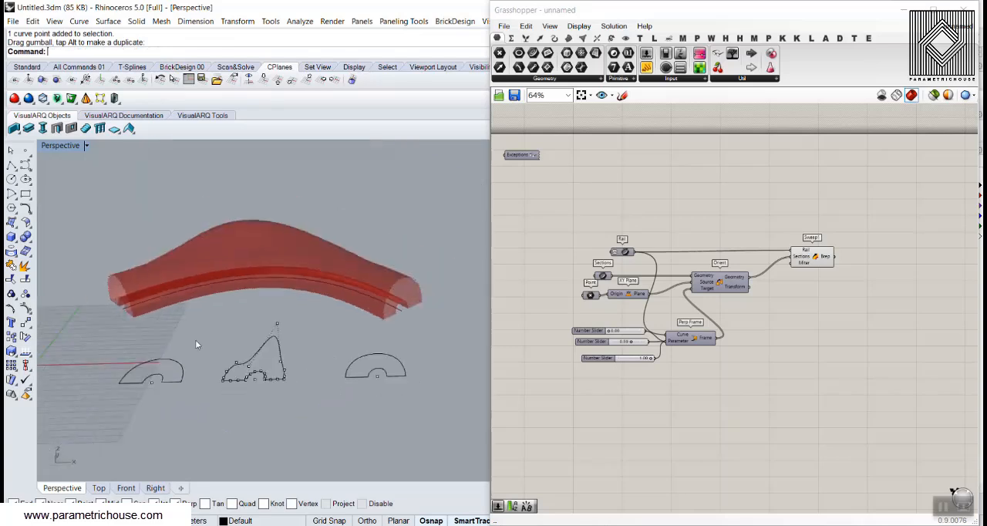
pyautogui.moveTo(196, 340); pyautogui.dragTo(314, 407, button='right')
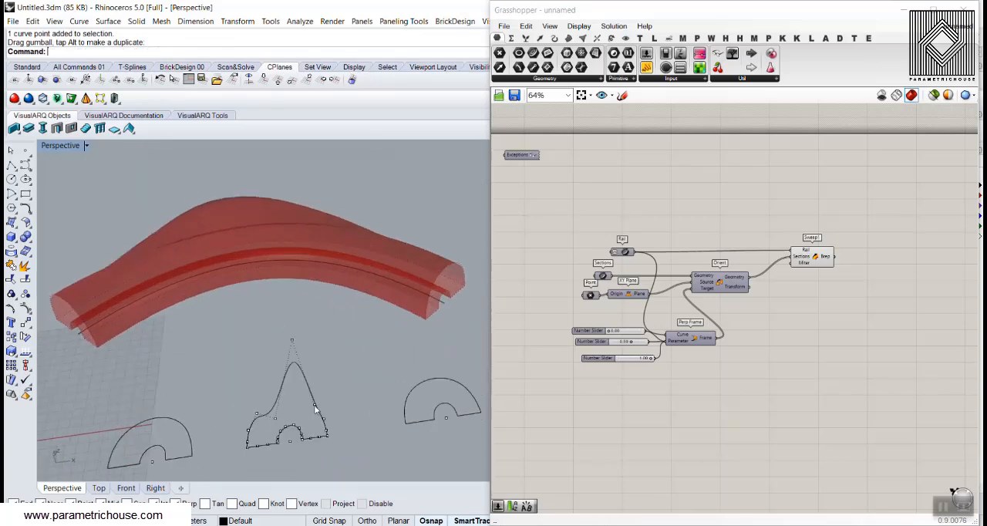
pyautogui.click(314, 407)
pyautogui.moveTo(332, 403); pyautogui.dragTo(309, 406)
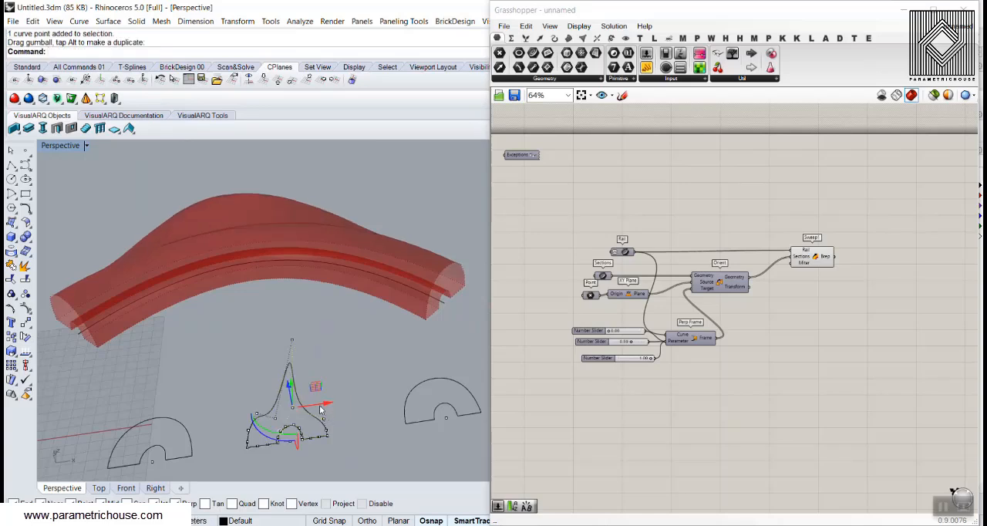
pyautogui.click(293, 341)
pyautogui.moveTo(311, 340); pyautogui.dragTo(299, 341)
pyautogui.click(315, 384)
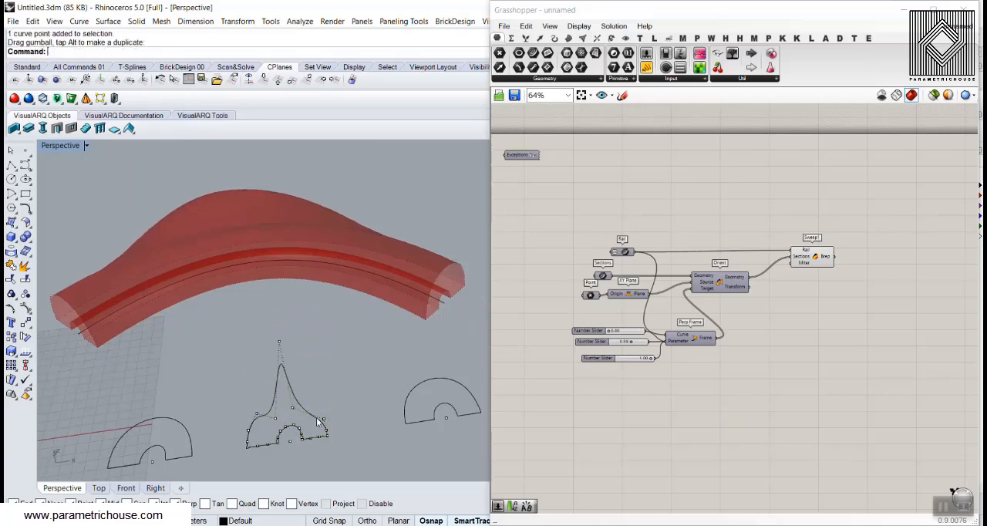
# Raise the middle section's right shoulder control point and lower the neighbouring point at the foot of the peak
pyautogui.scroll(8, 319, 421)
pyautogui.click(334, 418)
pyautogui.moveTo(334, 408); pyautogui.dragTo(319, 382, button='right')
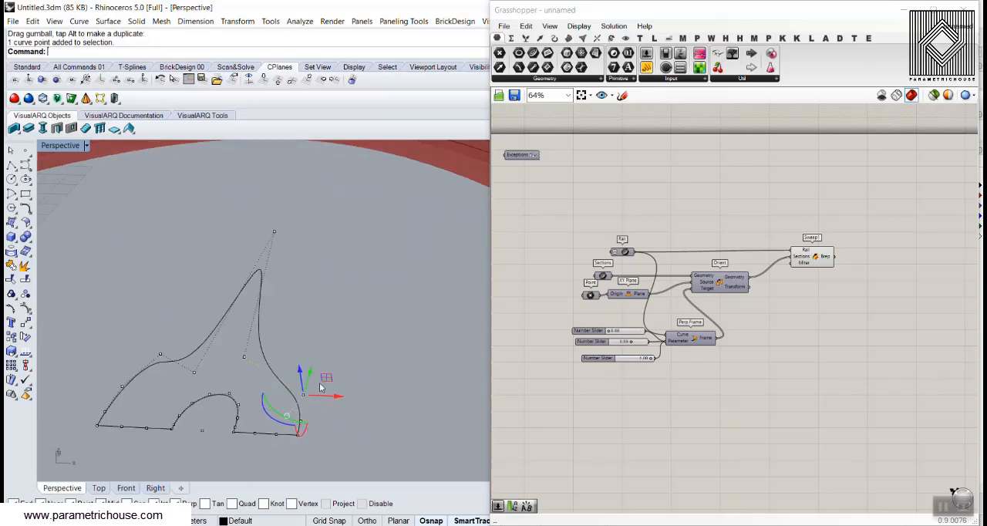
pyautogui.moveTo(318, 369); pyautogui.dragTo(324, 339)
pyautogui.click(329, 329)
pyautogui.click(252, 355)
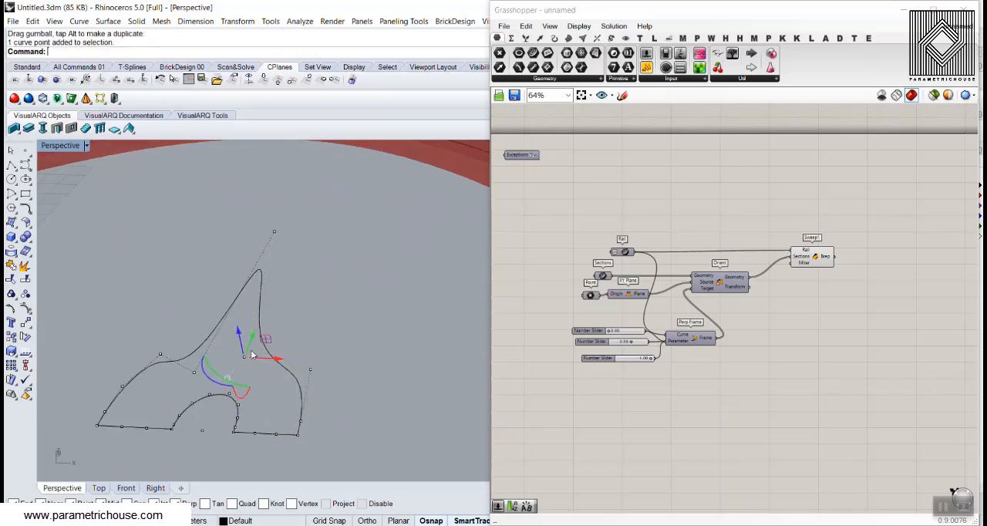
pyautogui.moveTo(253, 341); pyautogui.dragTo(235, 379)
pyautogui.click(307, 327)
pyautogui.scroll(-8, 202, 352)
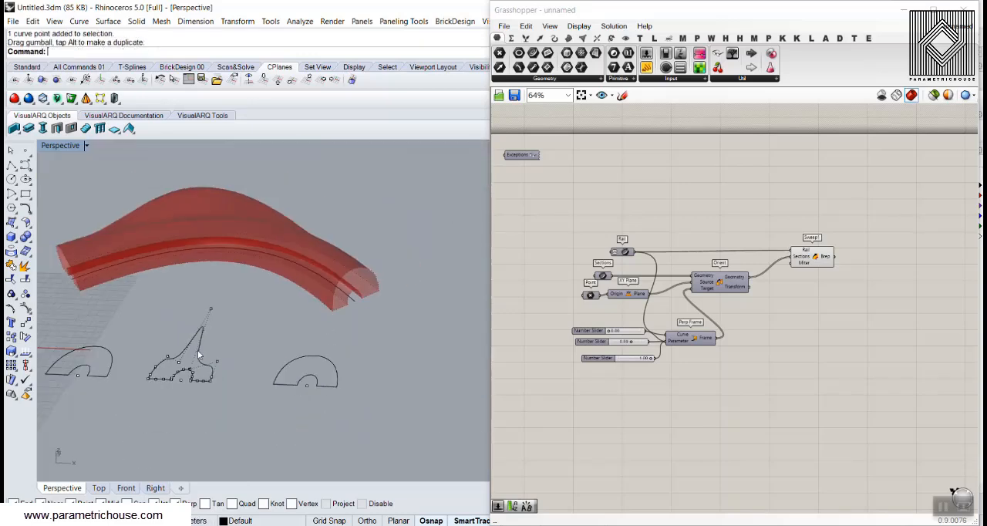
# Turn on the control points of the third section curve and pull its right side point outward
pyautogui.scroll(2, 317, 382)
pyautogui.click(264, 357)
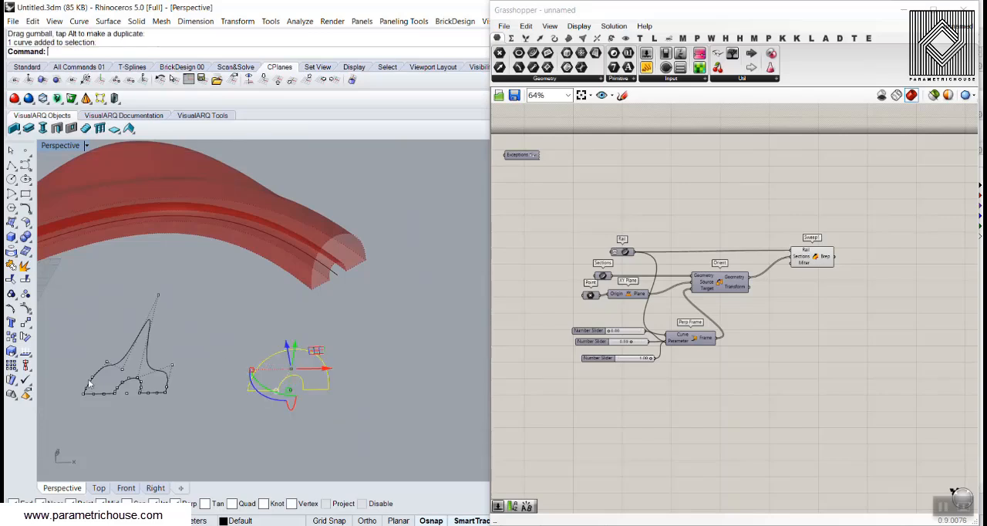
pyautogui.click(25, 308)
pyautogui.scroll(2, 332, 365)
pyautogui.click(329, 375)
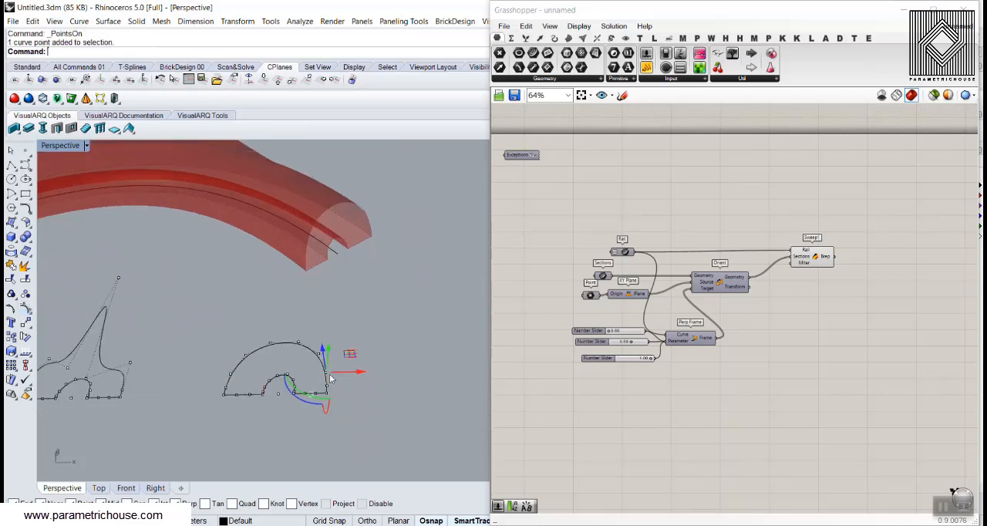
pyautogui.moveTo(345, 372); pyautogui.dragTo(384, 372)
pyautogui.click(388, 352)
# Raise a top control point of the third section into a peak and pull the point on its right side inward
pyautogui.scroll(2, 333, 358)
pyautogui.click(293, 338)
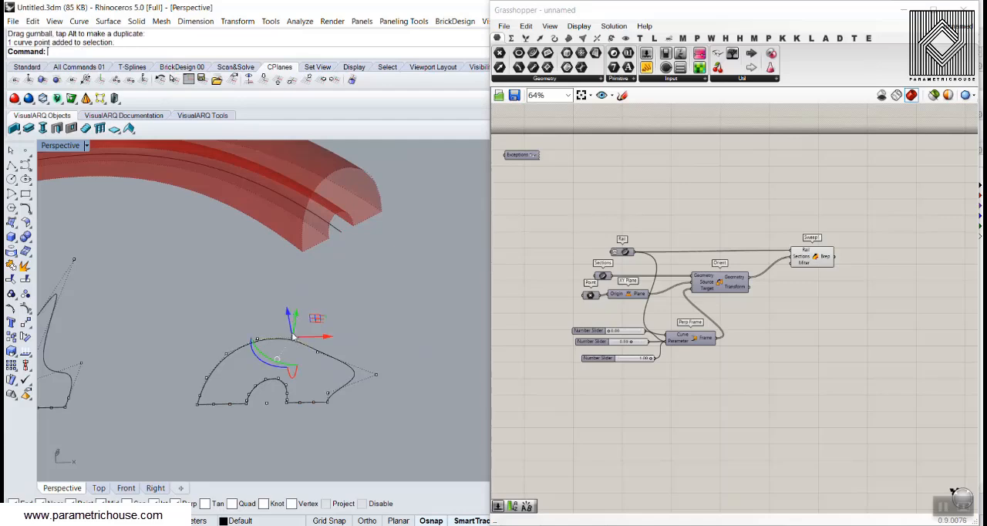
pyautogui.moveTo(296, 319); pyautogui.dragTo(311, 258)
pyautogui.click(327, 298)
pyautogui.scroll(-2, 321, 330)
pyautogui.click(307, 284)
pyautogui.click(317, 350)
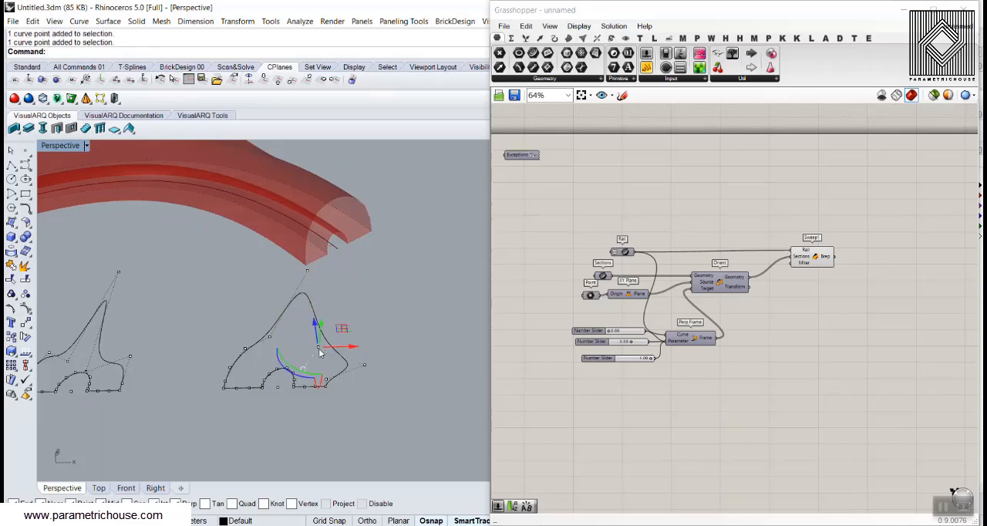
pyautogui.moveTo(340, 352); pyautogui.dragTo(307, 375)
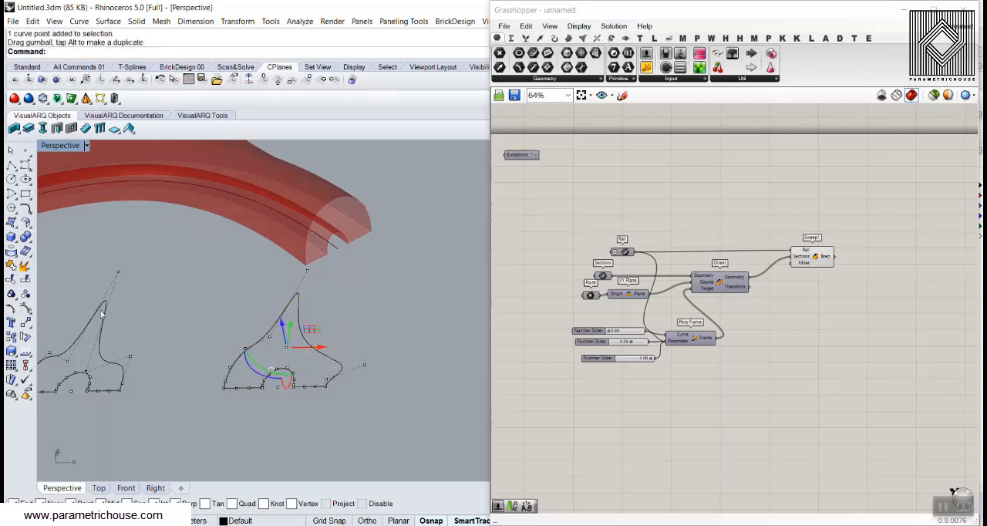
pyautogui.moveTo(104, 301)
pyautogui.mouseDown()
pyautogui.moveTo(105, 332)
pyautogui.moveTo(129, 359)
pyautogui.moveTo(131, 394)
pyautogui.mouseUp()
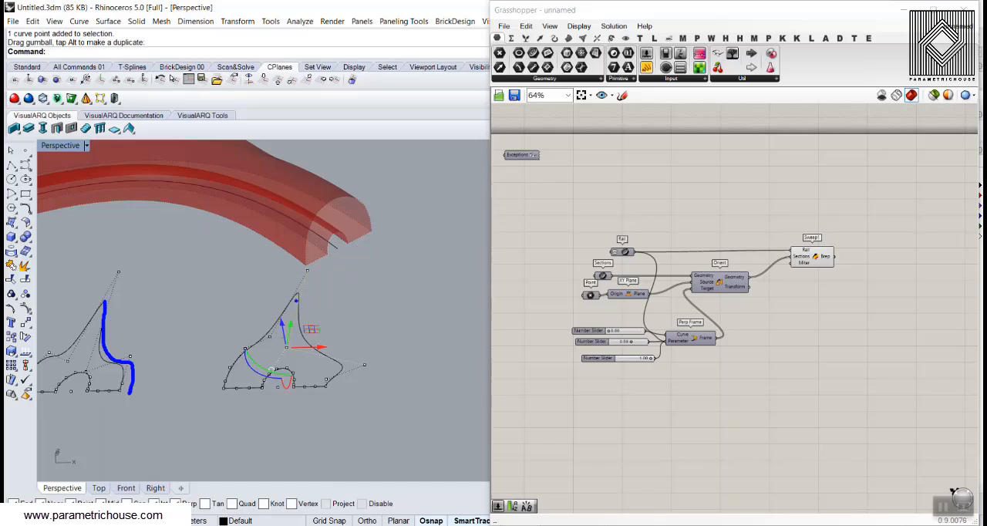
pyautogui.moveTo(296, 300)
pyautogui.mouseDown()
pyautogui.moveTo(312, 344)
pyautogui.moveTo(340, 375)
pyautogui.mouseUp()
pyautogui.press('Escape')
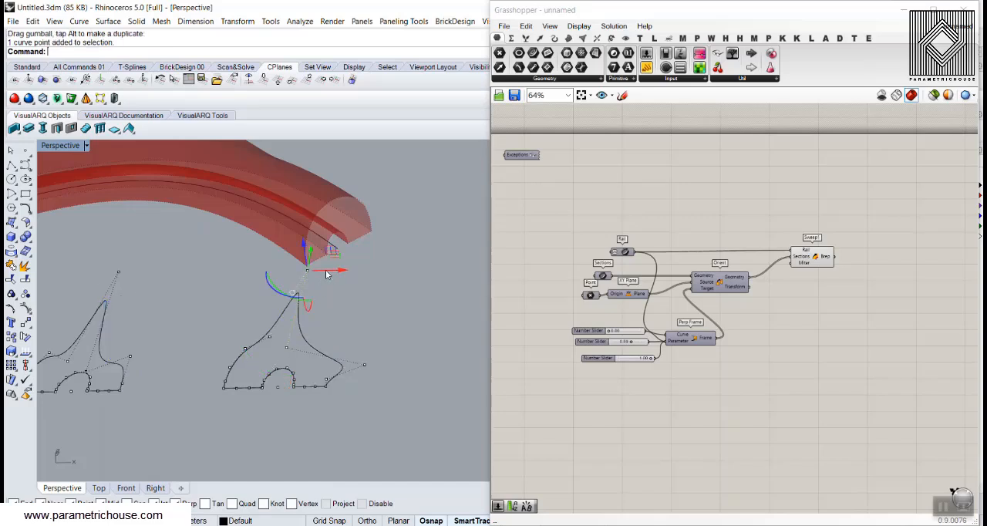
# Shift the third section's peak control point toward the section's left side
pyautogui.click(344, 317)
pyautogui.moveTo(345, 317); pyautogui.dragTo(256, 340, button='right')
pyautogui.scroll(5, 238, 354)
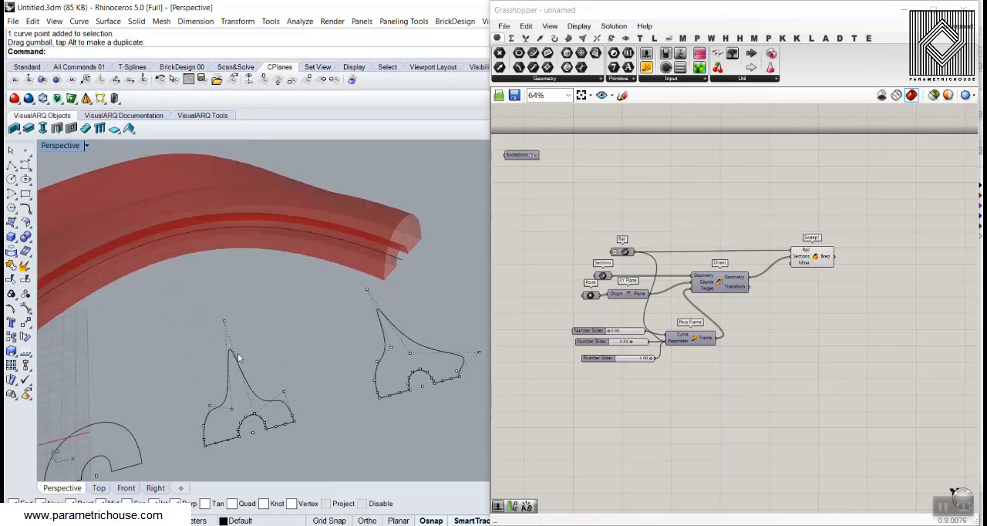
# Raise the left shoulder control points of the middle section to broaden its peak
pyautogui.click(218, 392)
pyautogui.moveTo(219, 392); pyautogui.dragTo(235, 348)
pyautogui.scroll(1, 246, 388)
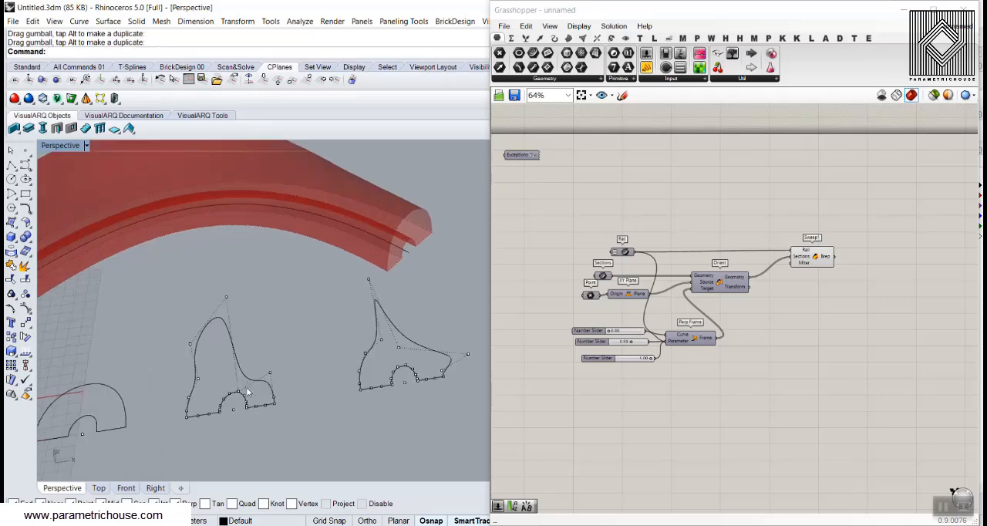
pyautogui.scroll(-1, 263, 343)
pyautogui.moveTo(285, 334); pyautogui.dragTo(241, 296, button='right')
pyautogui.scroll(5, 240, 297)
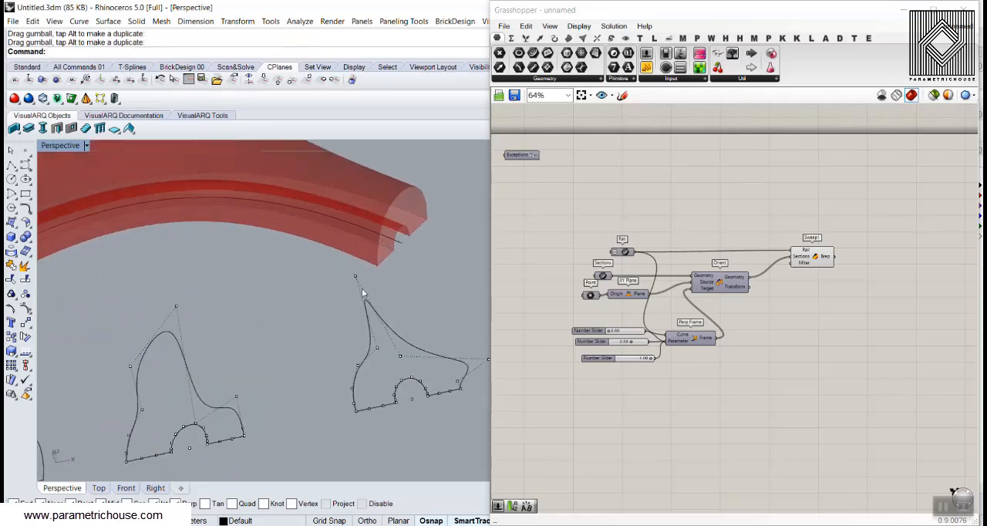
# Lower the third section's peak control point to flatten the profile into a seat shape
pyautogui.click(356, 276)
pyautogui.moveTo(349, 276); pyautogui.dragTo(372, 314)
pyautogui.click(436, 276)
pyautogui.scroll(-6, 401, 320)
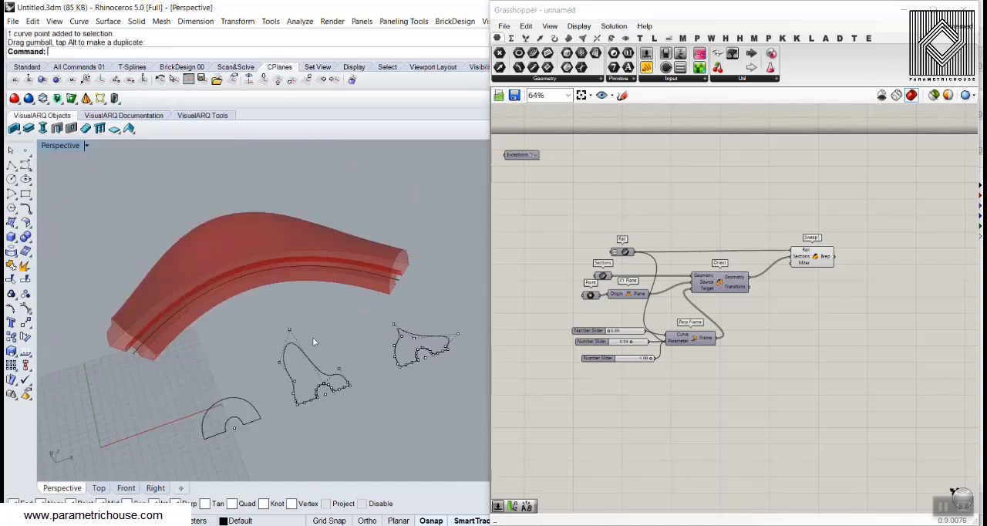
# Bake the Brep output of Sweep1 into the Rhino model and inspect the baked bench surface
pyautogui.moveTo(312, 337); pyautogui.dragTo(335, 332, button='right')
pyautogui.scroll(5, 834, 276)
pyautogui.moveTo(834, 275); pyautogui.dragTo(749, 281, button='right')
pyautogui.rightClick(750, 233)
pyautogui.click(759, 260)
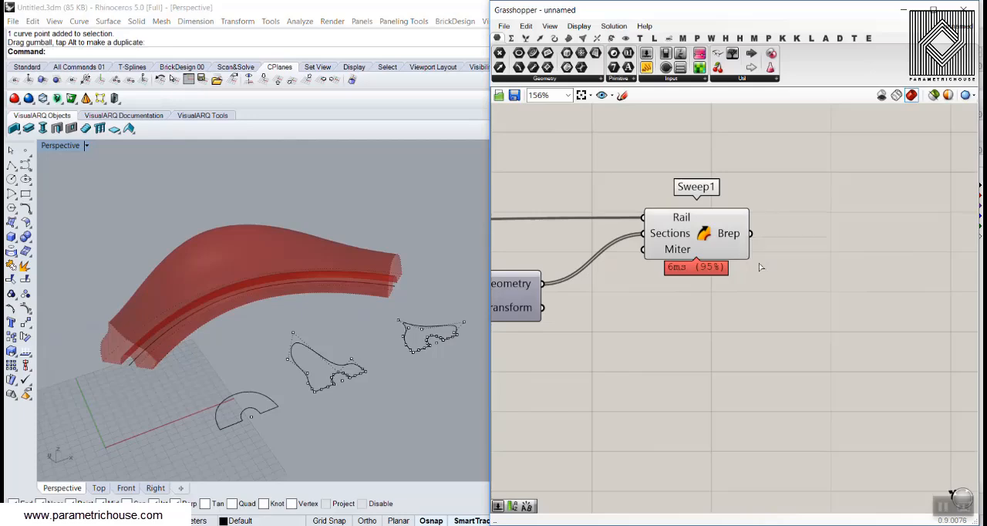
pyautogui.click(761, 381)
pyautogui.moveTo(242, 351); pyautogui.dragTo(202, 351, button='right')
pyautogui.scroll(3, 161, 294)
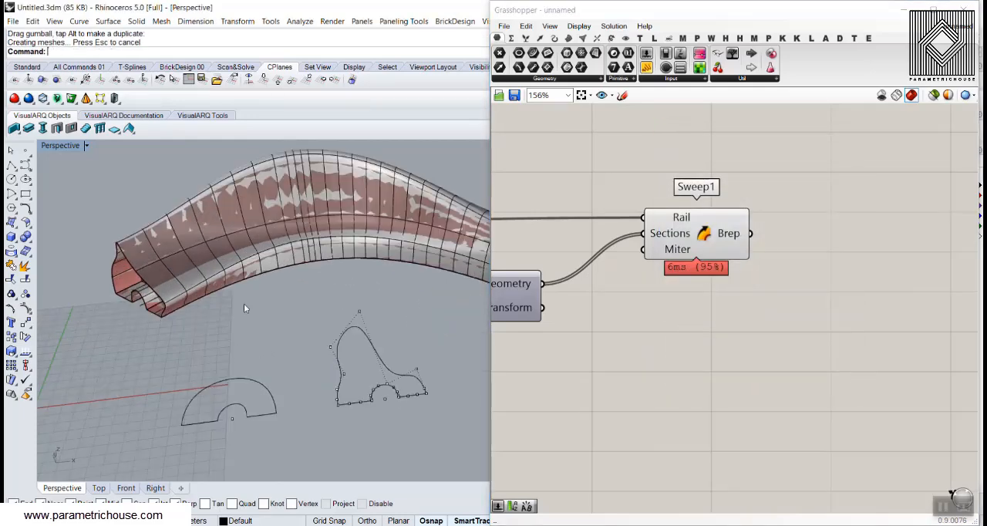
# Undo the bake of the swept surface and hide the section curves' control points
pyautogui.hotkey('ctrl', 'z')
pyautogui.scroll(-3, 221, 327)
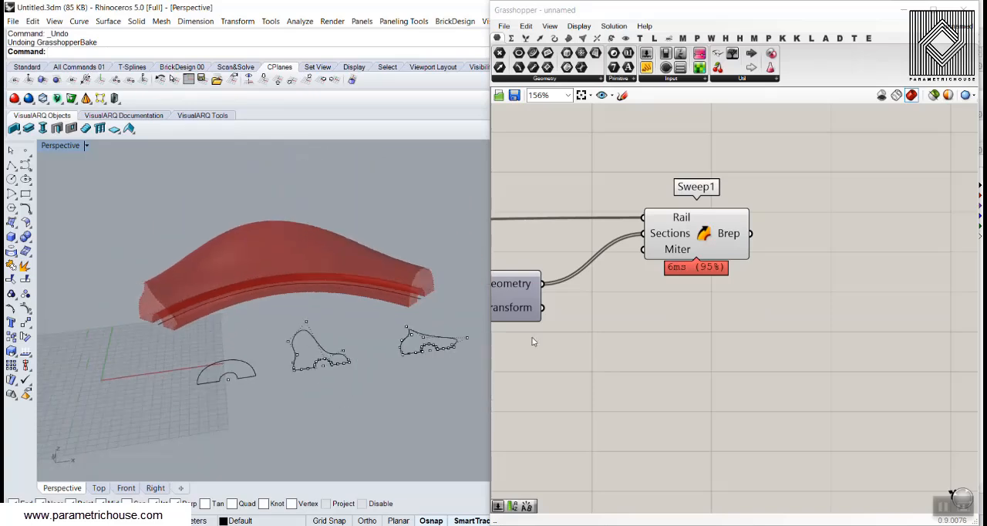
pyautogui.rightClick(26, 309)
pyautogui.moveTo(192, 338); pyautogui.dragTo(156, 370, button='right')
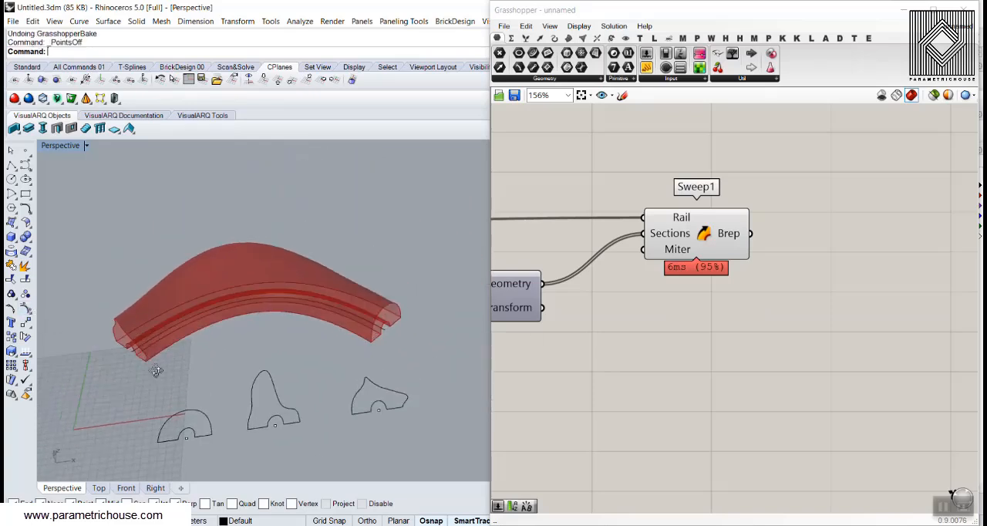
# Add a Brep | Plane intersection component and feed it the Brep output of Sweep1
pyautogui.moveTo(713, 334); pyautogui.dragTo(634, 364, button='right')
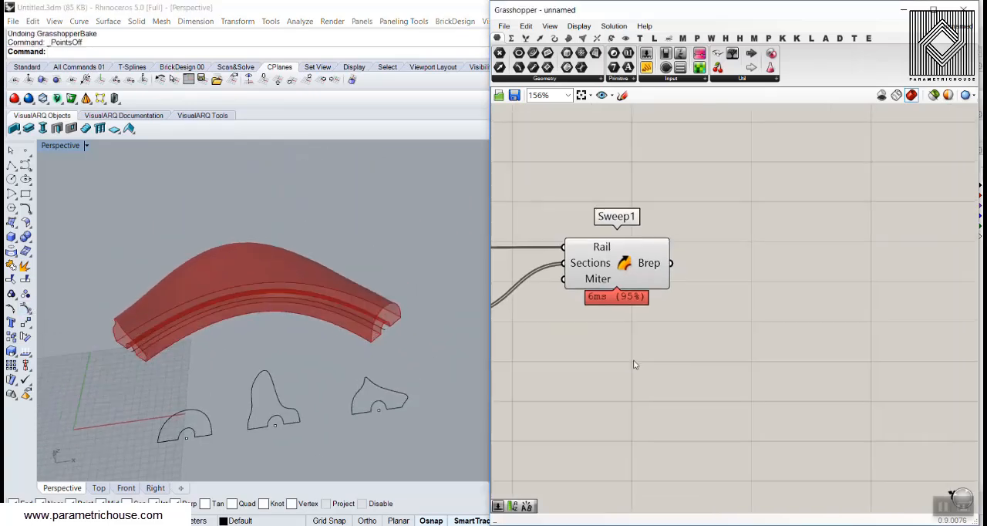
pyautogui.click(597, 38)
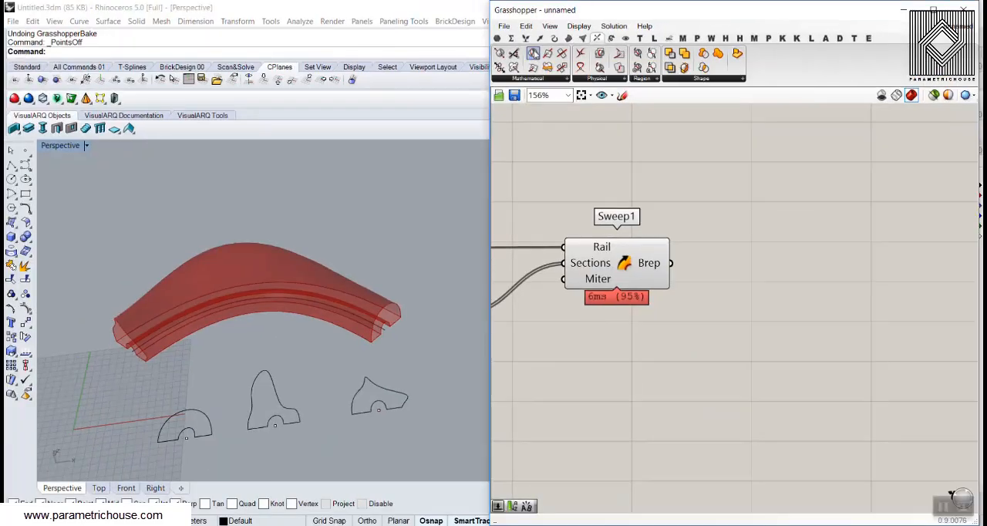
pyautogui.moveTo(536, 77); pyautogui.dragTo(669, 268)
pyautogui.moveTo(697, 289); pyautogui.dragTo(670, 246, button='right')
pyautogui.moveTo(633, 212); pyautogui.dragTo(651, 229)
pyautogui.scroll(-2, 634, 142)
pyautogui.moveTo(679, 197); pyautogui.dragTo(731, 237)
pyautogui.moveTo(619, 307); pyautogui.dragTo(734, 313, button='right')
pyautogui.scroll(-1, 713, 329)
pyautogui.doubleClick(703, 327)
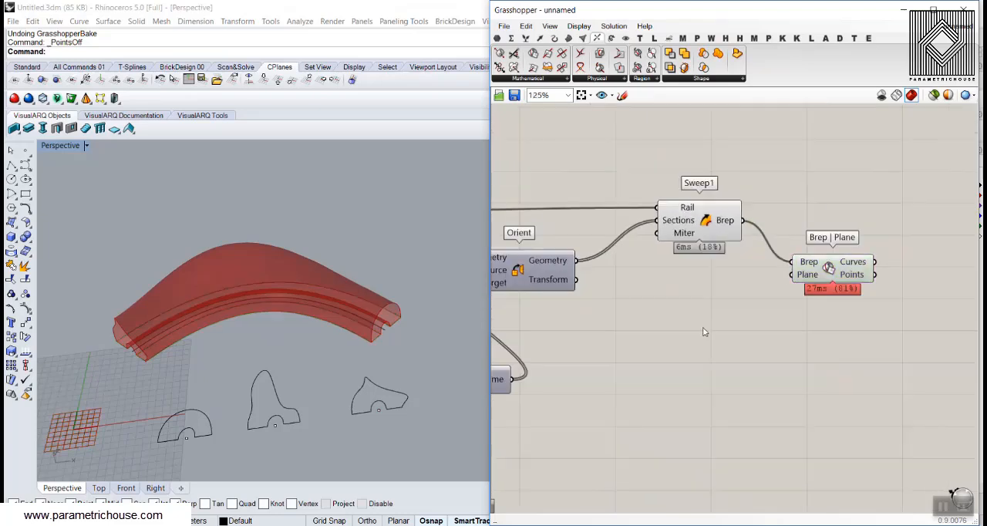
pyautogui.write('pw')
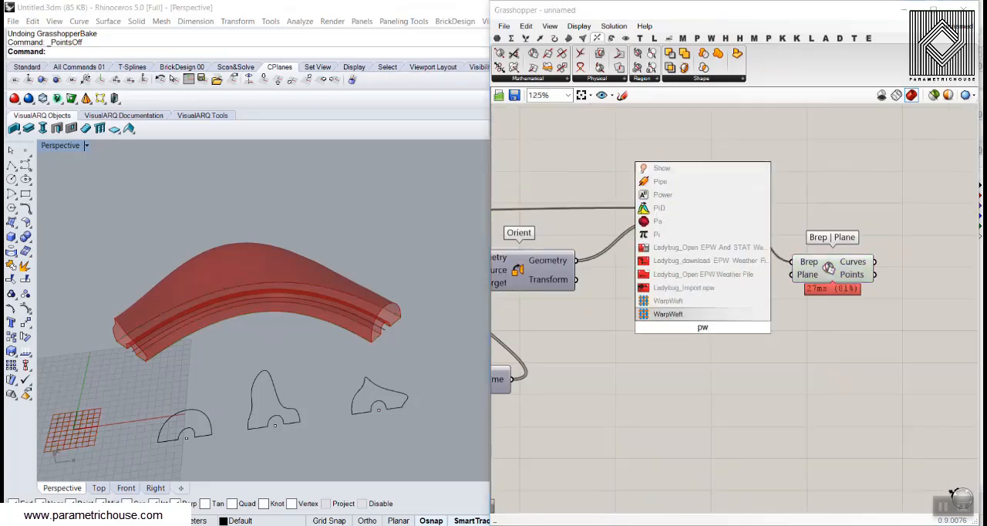
pyautogui.press('BackSpace')
pyautogui.write('er')
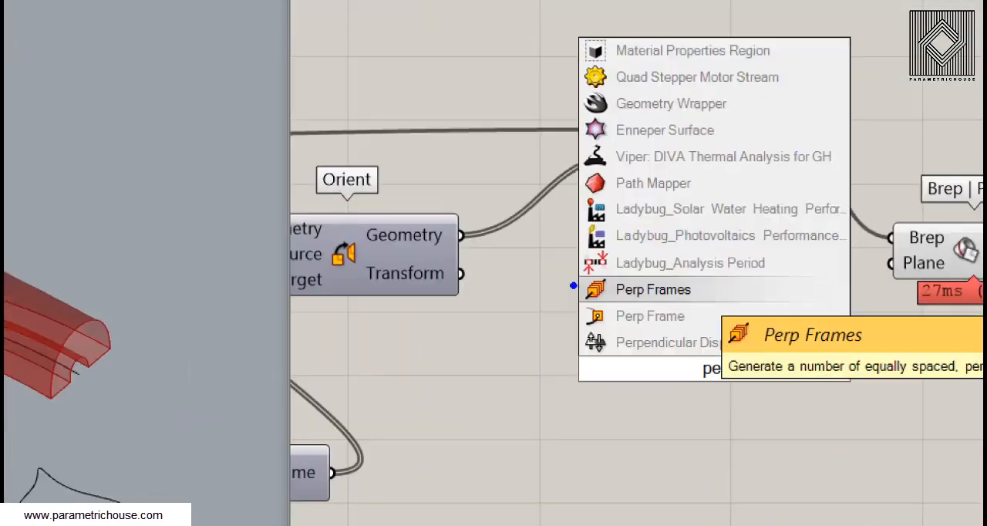
pyautogui.keyDown('ctrl'); pyautogui.moveTo(631, 278); pyautogui.dragTo(715, 299); pyautogui.keyUp('ctrl')
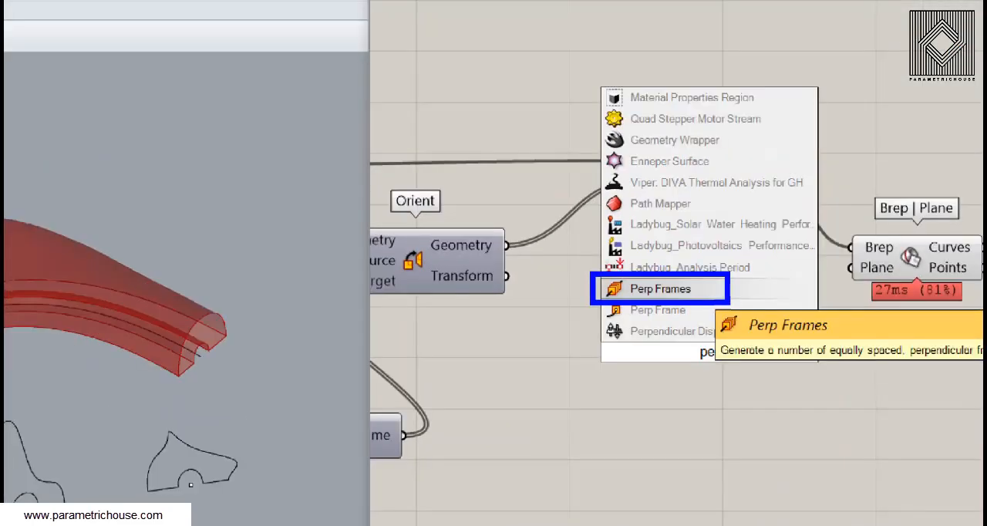
pyautogui.press('Escape')
# Add a Perp Frames component and connect the Rail curve to its Curve input
pyautogui.doubleClick(672, 311)
pyautogui.write('per')
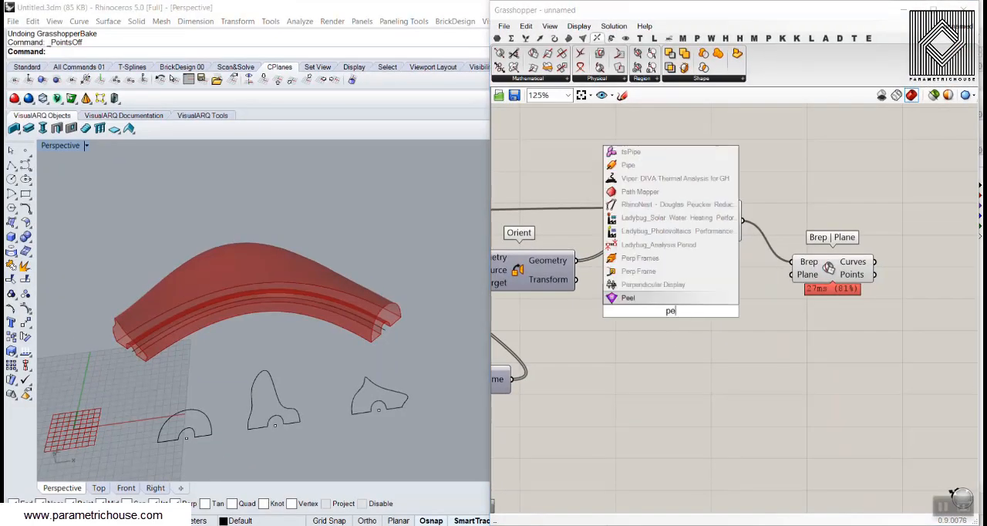
pyautogui.click(663, 270)
pyautogui.moveTo(636, 305); pyautogui.dragTo(716, 316, button='right')
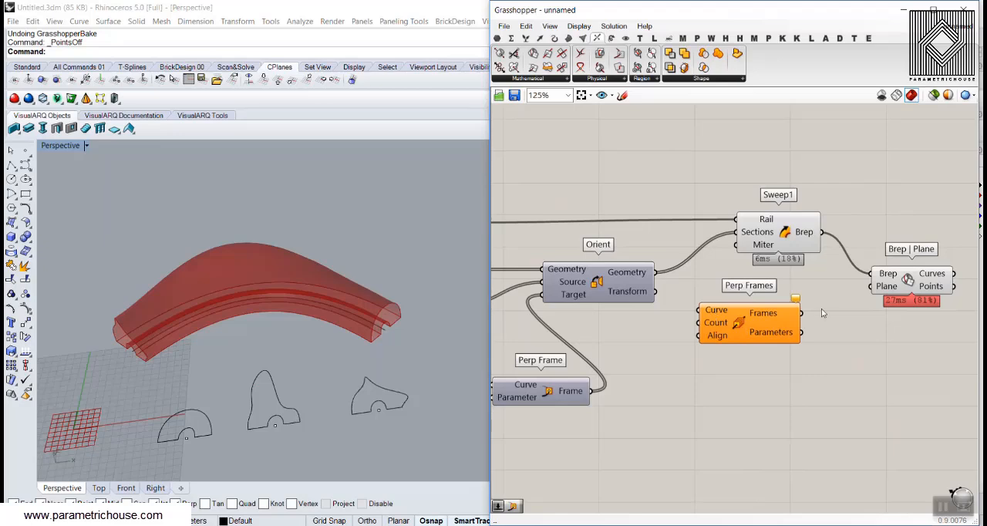
pyautogui.scroll(-2, 743, 315)
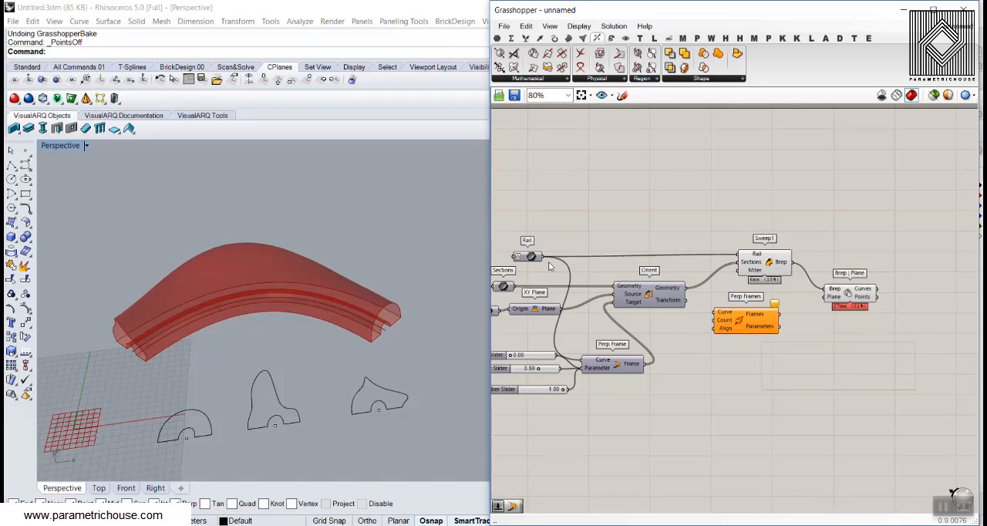
pyautogui.moveTo(543, 256); pyautogui.dragTo(790, 358)
pyautogui.scroll(3, 722, 307)
pyautogui.moveTo(332, 299); pyautogui.dragTo(298, 287, button='right')
pyautogui.moveTo(694, 347); pyautogui.dragTo(668, 281, button='right')
pyautogui.moveTo(748, 301); pyautogui.dragTo(808, 368)
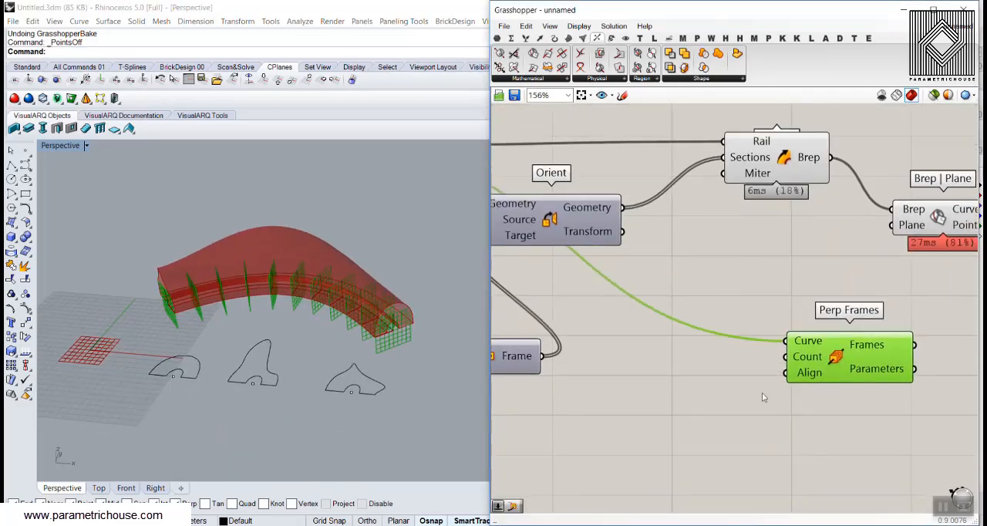
# Create a number slider set to 30 and connect it to the Count input of Perp Frames
pyautogui.doubleClick(668, 395)
pyautogui.write('30')
pyautogui.press('Return')
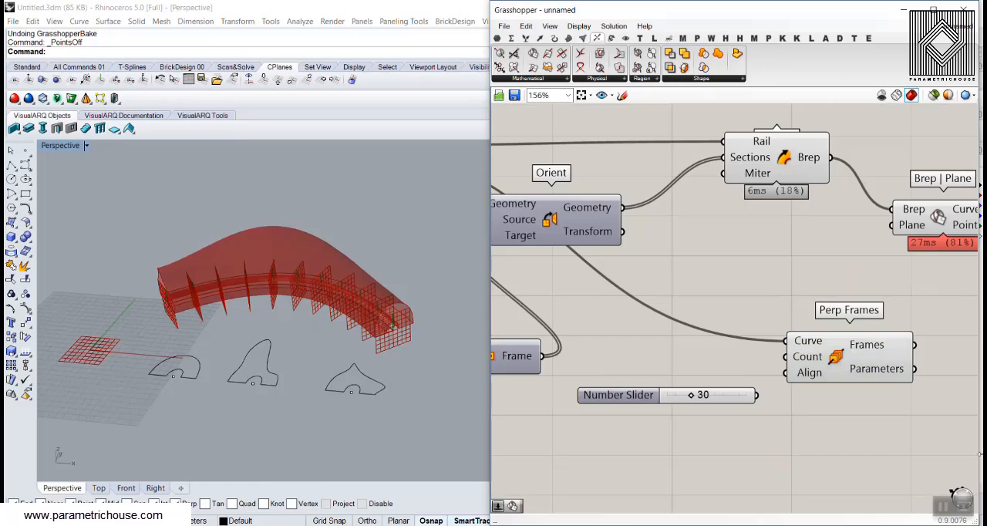
pyautogui.moveTo(756, 395); pyautogui.dragTo(789, 358)
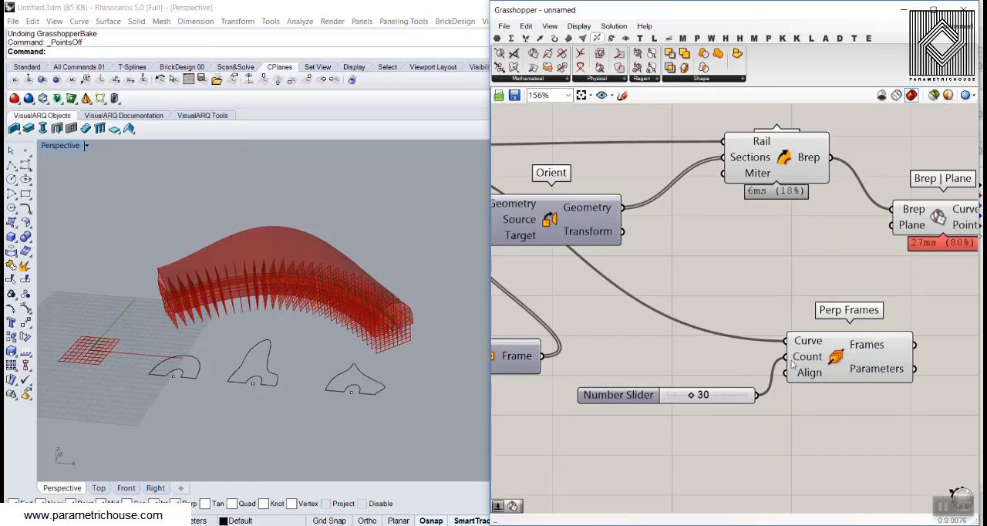
pyautogui.click(833, 362)
pyautogui.moveTo(359, 341); pyautogui.dragTo(370, 380, button='right')
# Connect the Frames output of Perp Frames to the Plane input of Brep | Plane
pyautogui.moveTo(941, 293); pyautogui.dragTo(686, 299, button='right')
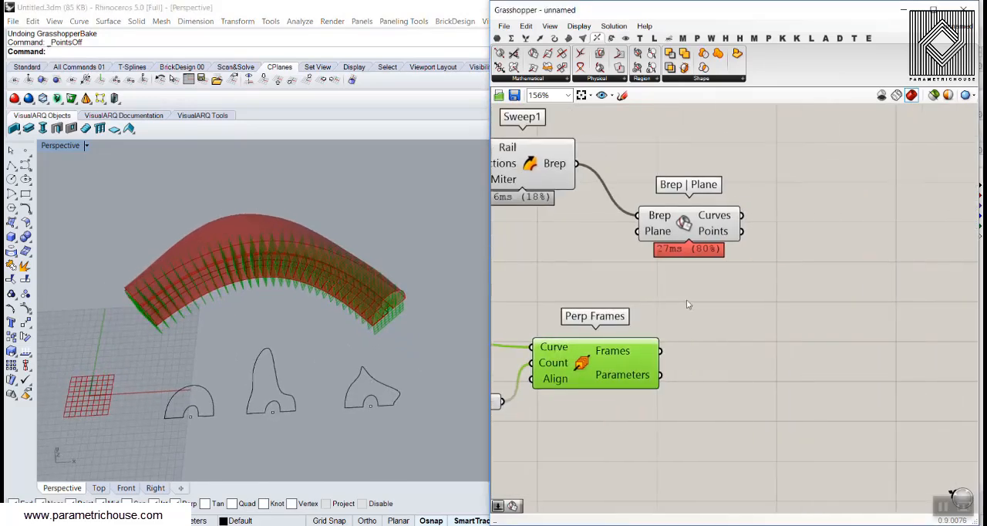
pyautogui.moveTo(684, 223); pyautogui.dragTo(836, 204)
pyautogui.click(756, 305)
pyautogui.moveTo(661, 351); pyautogui.dragTo(789, 211)
pyautogui.scroll(-3, 602, 301)
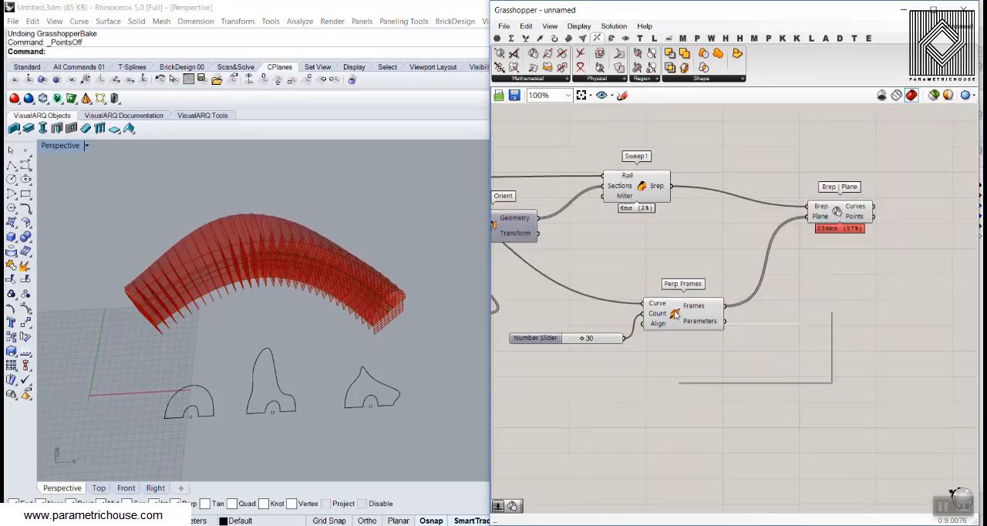
# Turn off the previews of Perp Frames and Sweep1 so only the section cuts are displayed
pyautogui.rightClick(676, 310)
pyautogui.click(703, 330)
pyautogui.moveTo(481, 308); pyautogui.dragTo(308, 278, button='right')
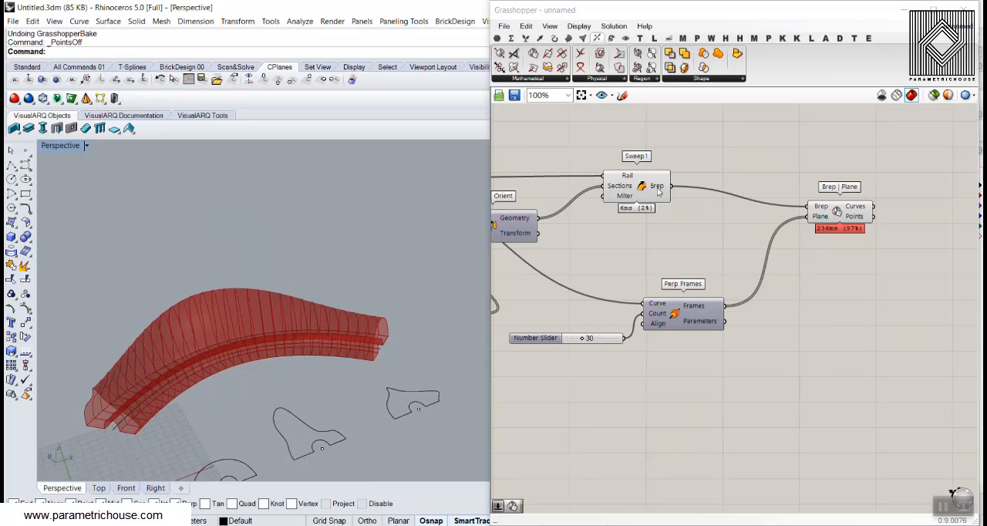
pyautogui.rightClick(642, 187)
pyautogui.click(673, 207)
# Show the first section's control points and raise its upper points to form a tall peak
pyautogui.moveTo(324, 309); pyautogui.dragTo(202, 342, button='right')
pyautogui.click(202, 342)
pyautogui.click(26, 308)
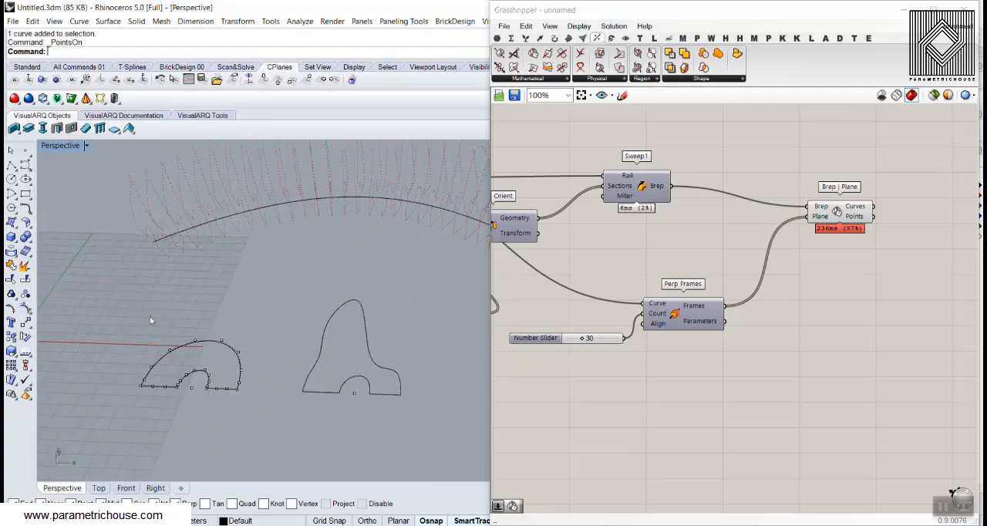
pyautogui.moveTo(151, 321); pyautogui.dragTo(193, 340, button='right')
pyautogui.scroll(-5, 195, 341)
pyautogui.scroll(5, 196, 345)
pyautogui.scroll(2, 196, 345)
pyautogui.click(201, 335)
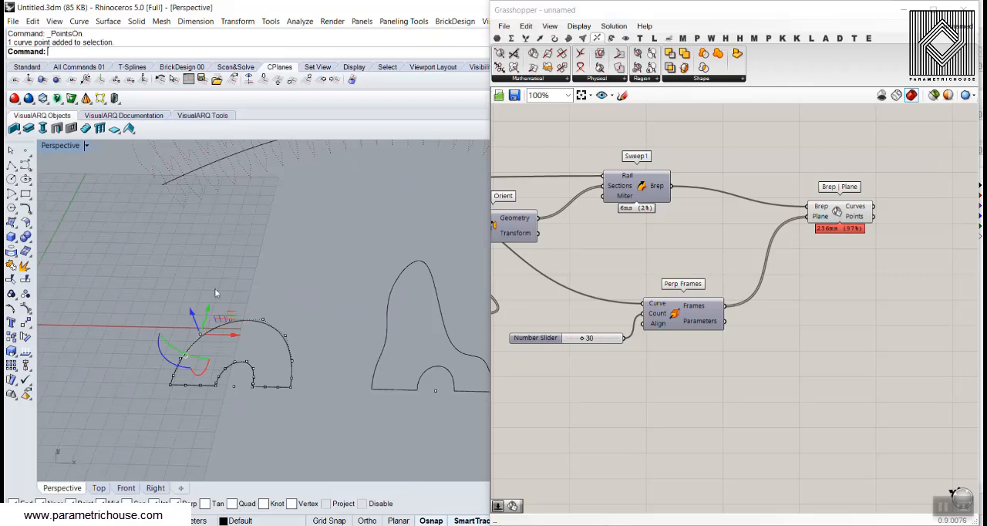
pyautogui.click(213, 289)
pyautogui.moveTo(193, 354); pyautogui.dragTo(240, 259)
# Lower the control points on the first section's right shoulder and turn off the control points
pyautogui.click(273, 334)
pyautogui.scroll(4, 274, 337)
pyautogui.moveTo(238, 296); pyautogui.dragTo(307, 351)
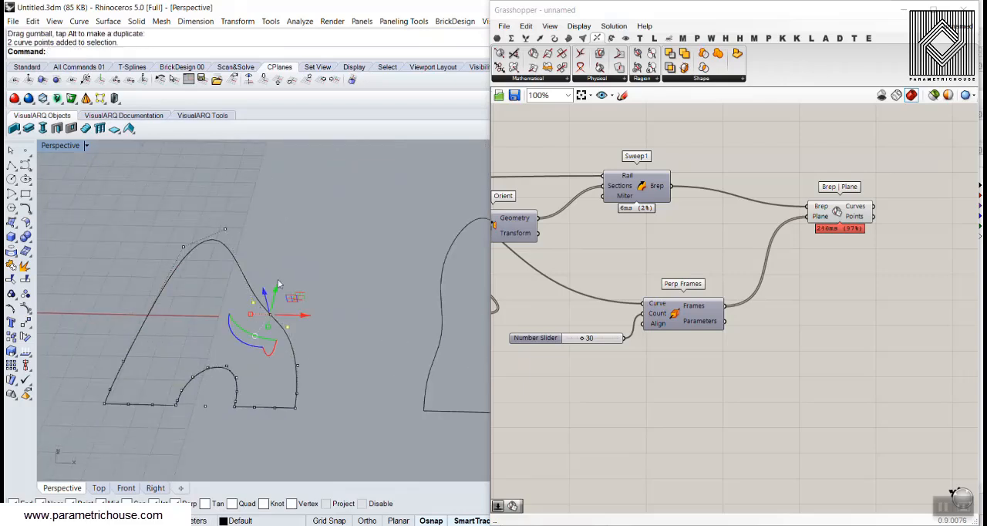
pyautogui.moveTo(273, 293); pyautogui.dragTo(272, 331)
pyautogui.click(281, 344)
pyautogui.scroll(-8, 281, 344)
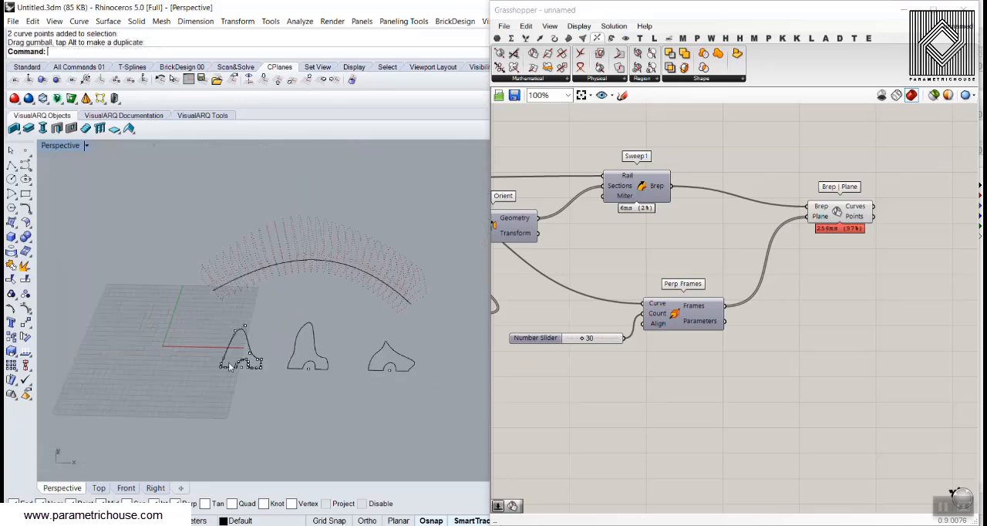
pyautogui.moveTo(282, 348); pyautogui.dragTo(347, 330, button='right')
pyautogui.scroll(2, 348, 328)
pyautogui.rightClick(25, 309)
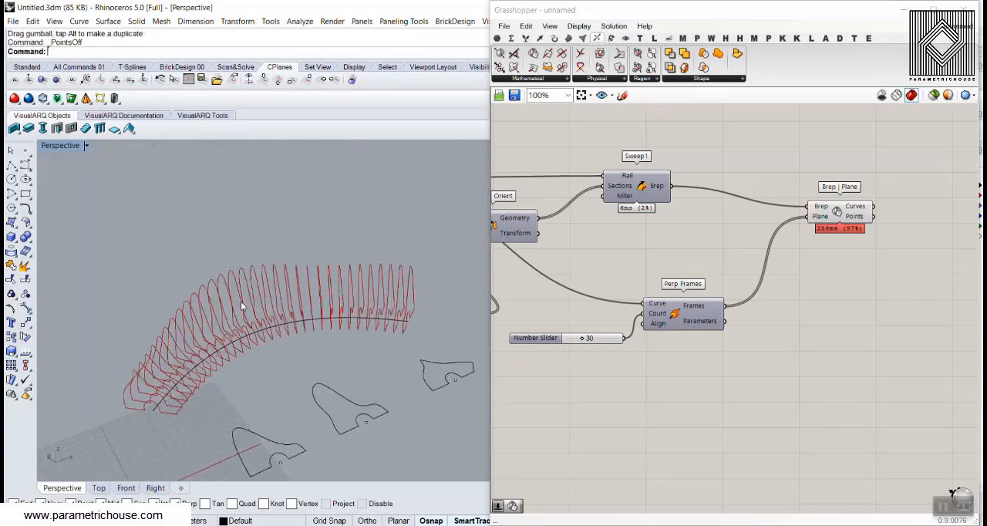
# Set the Perp Frames count to 43 and examine the spacing of the slat outlines
pyautogui.click(673, 275)
pyautogui.moveTo(673, 276); pyautogui.dragTo(767, 266, button='right')
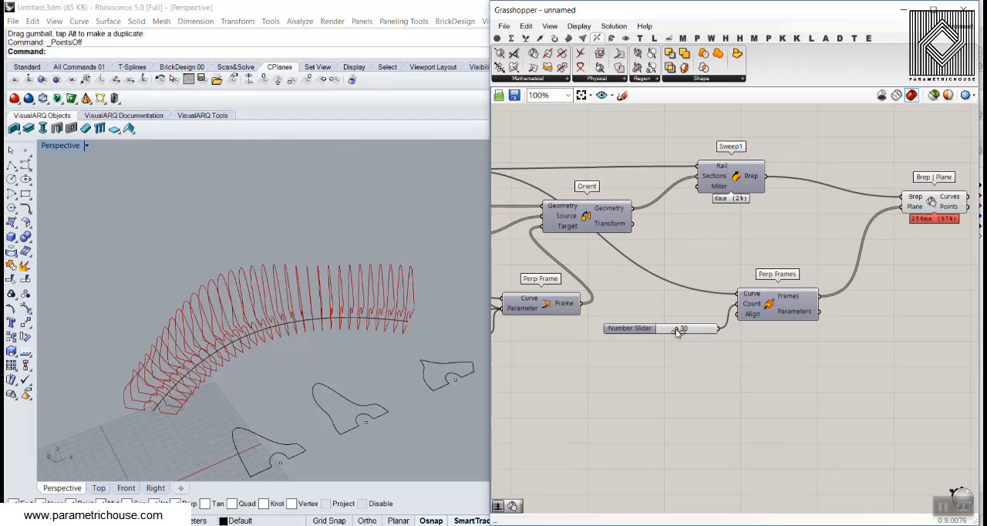
pyautogui.moveTo(678, 332); pyautogui.dragTo(685, 330)
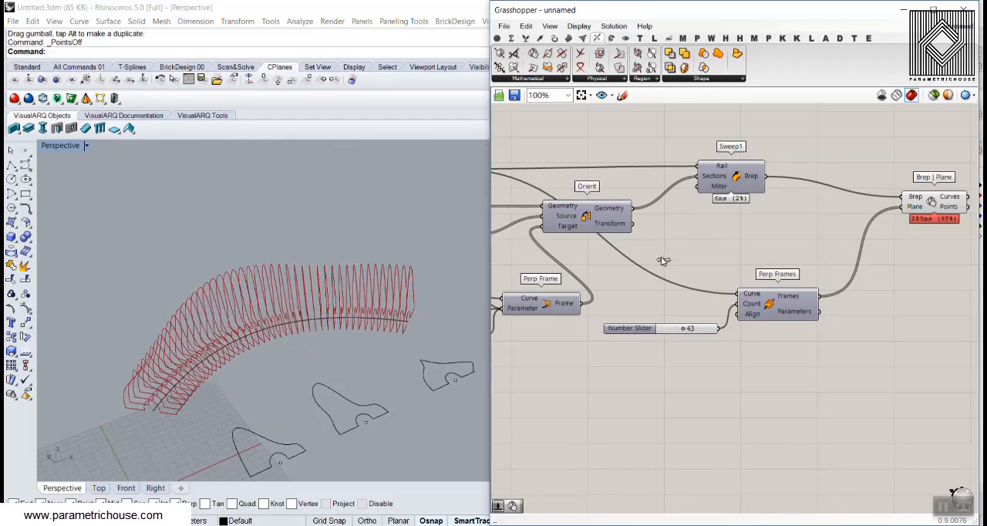
pyautogui.moveTo(332, 330); pyautogui.dragTo(275, 303, button='right')
pyautogui.scroll(2, 314, 324)
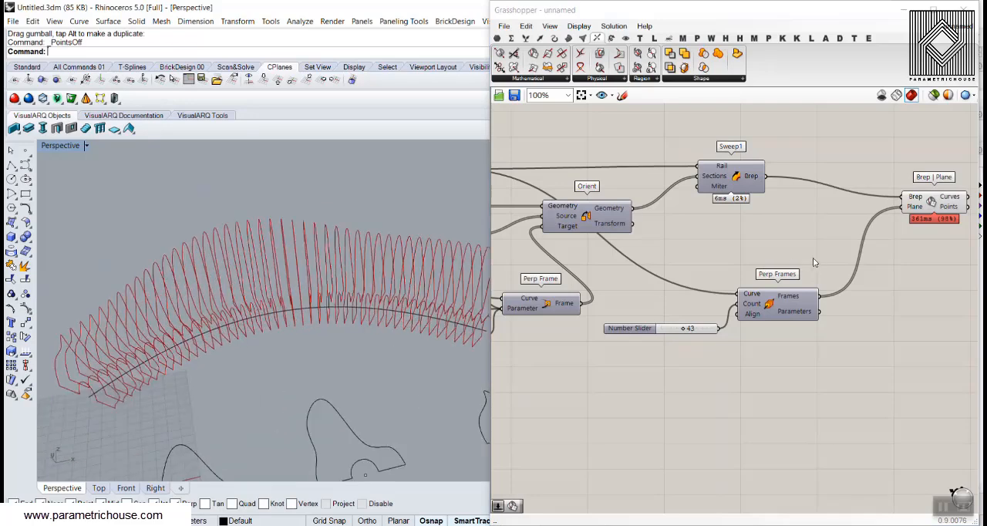
pyautogui.moveTo(813, 258); pyautogui.dragTo(731, 264, button='right')
pyautogui.moveTo(348, 289); pyautogui.dragTo(325, 288, button='right')
pyautogui.scroll(4, 270, 288)
pyautogui.moveTo(244, 292); pyautogui.dragTo(282, 294, button='right')
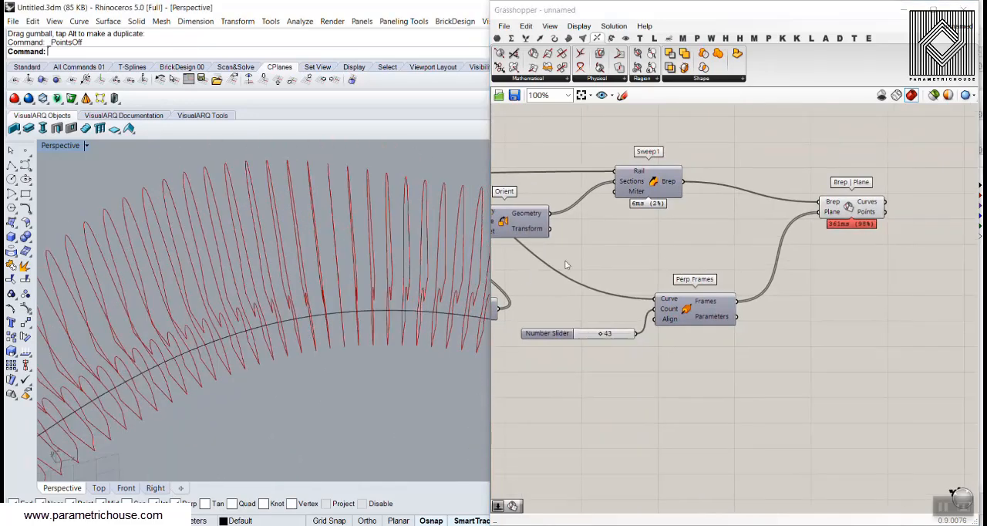
# Set the Perp Frames count to 21 for more widely spaced slats
pyautogui.moveTo(566, 262); pyautogui.dragTo(681, 256, button='right')
pyautogui.scroll(4, 686, 340)
pyautogui.moveTo(761, 312); pyautogui.dragTo(733, 313)
pyautogui.moveTo(331, 348); pyautogui.dragTo(286, 288, button='right')
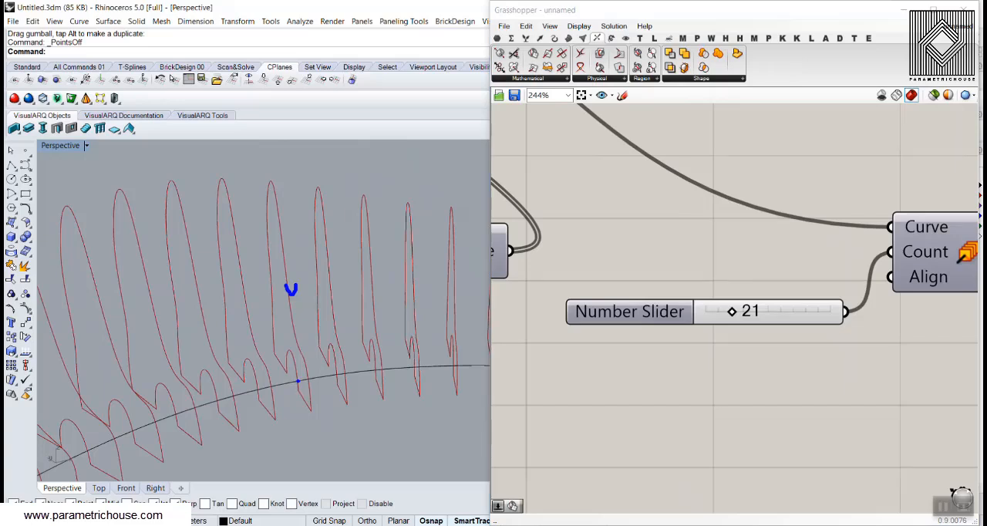
pyautogui.moveTo(297, 381)
pyautogui.mouseDown()
pyautogui.moveTo(332, 376)
pyautogui.moveTo(307, 368)
pyautogui.moveTo(287, 378)
pyautogui.mouseUp()
pyautogui.moveTo(258, 182)
pyautogui.mouseDown()
pyautogui.moveTo(287, 178)
pyautogui.moveTo(274, 154)
pyautogui.mouseUp()
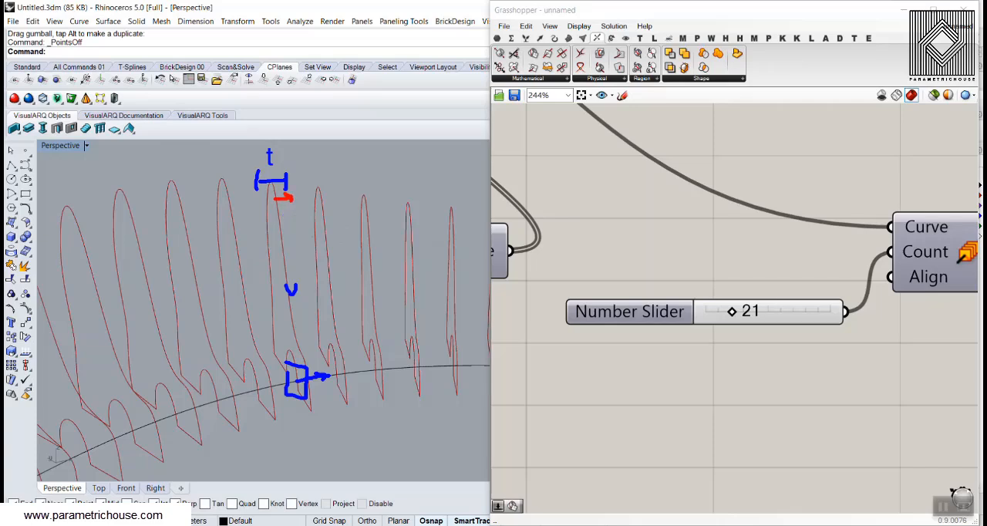
pyautogui.hotkey('ctrl', 'z')
pyautogui.write('-t/2')
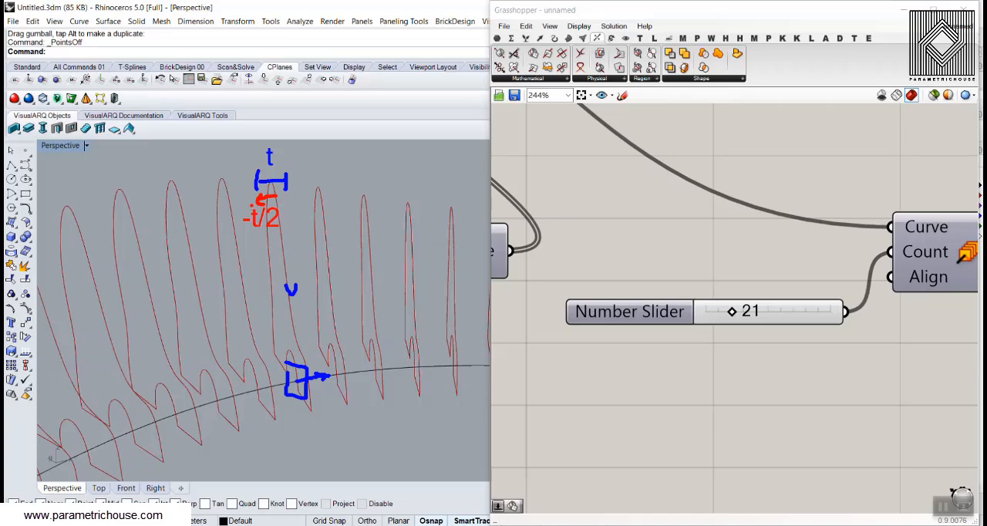
pyautogui.moveTo(258, 204); pyautogui.dragTo(287, 203)
pyautogui.write('t')
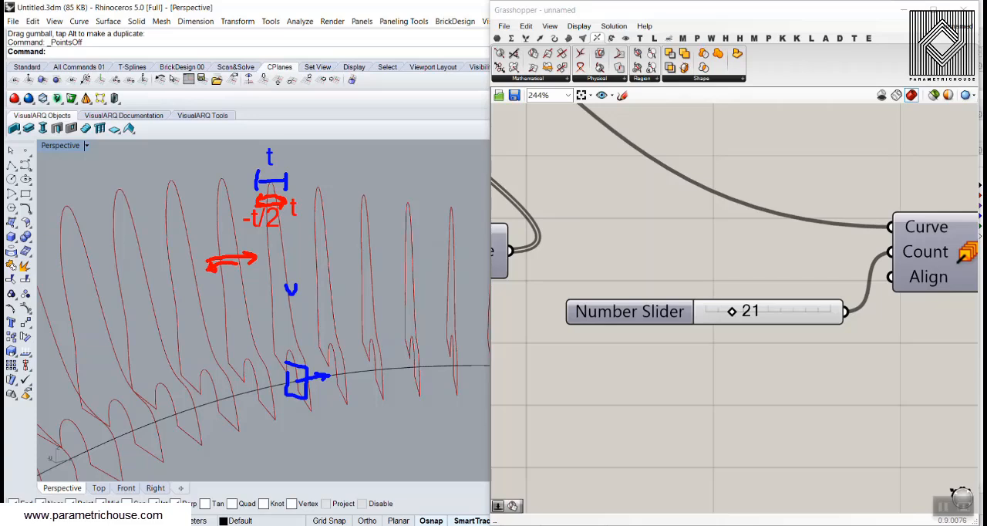
# Add a Surface parameter and connect the Curves output of Brep | Plane to it to fill the slat outlines
pyautogui.scroll(-5, 509, 284)
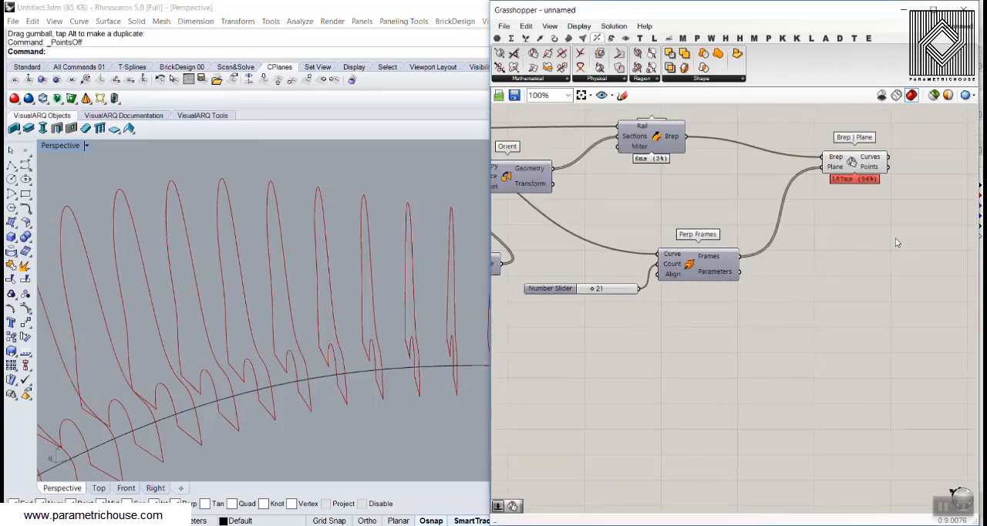
pyautogui.moveTo(895, 241); pyautogui.dragTo(687, 317, button='right')
pyautogui.scroll(2, 740, 252)
pyautogui.click(498, 39)
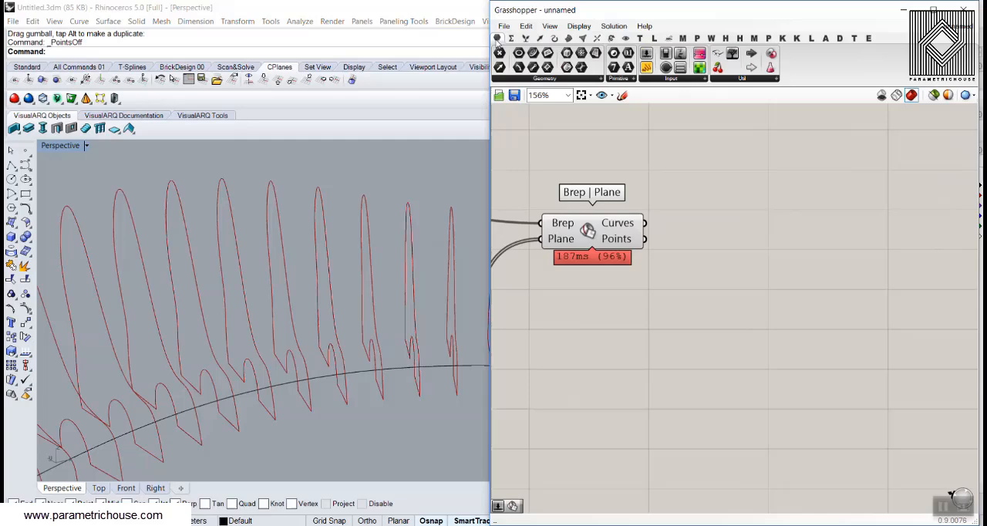
pyautogui.click(595, 54)
pyautogui.click(691, 202)
pyautogui.moveTo(645, 223); pyautogui.dragTo(757, 229)
pyautogui.click(690, 260)
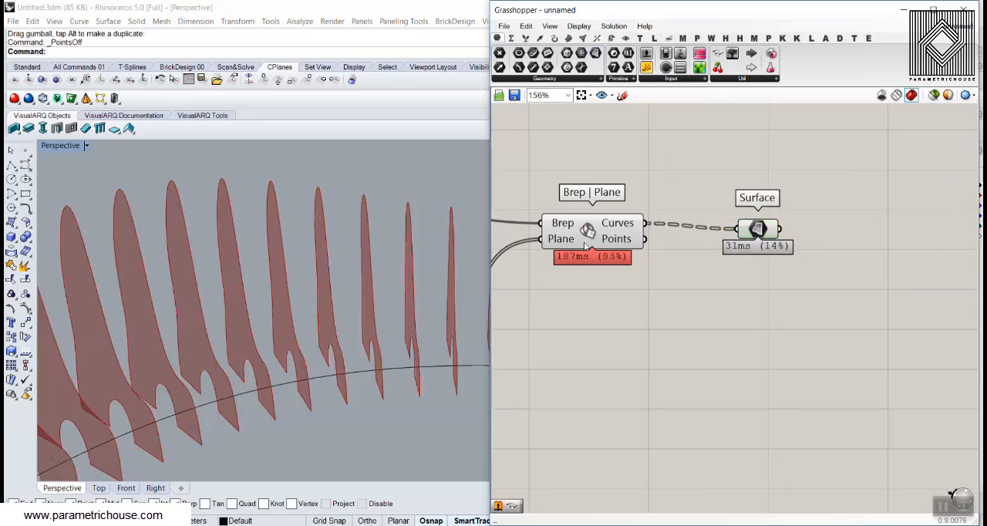
pyautogui.moveTo(585, 247); pyautogui.dragTo(613, 244, button='right')
pyautogui.moveTo(436, 258); pyautogui.dragTo(352, 260, button='right')
# Turn the Perp Frames preview back on and inspect the frames on the slat surfaces
pyautogui.moveTo(780, 258); pyautogui.dragTo(670, 282, button='right')
pyautogui.scroll(-2, 669, 282)
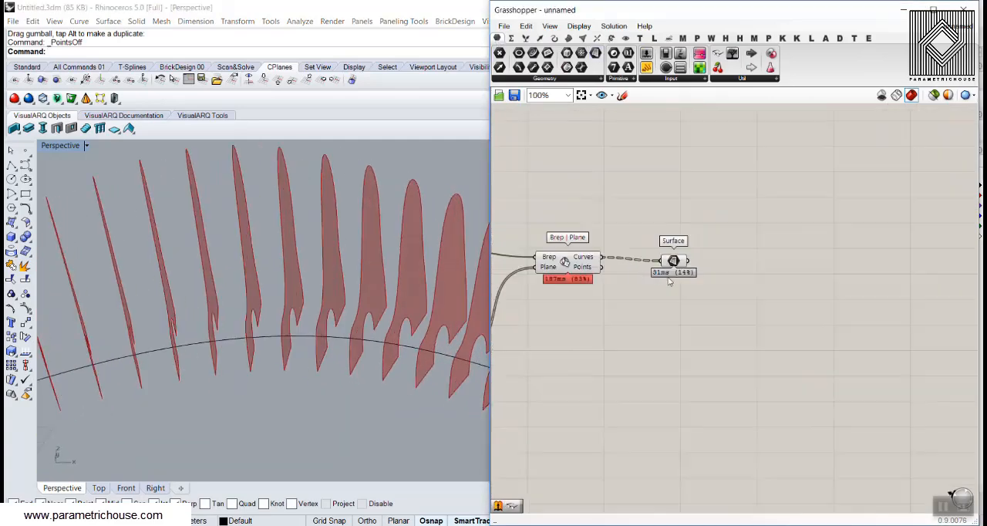
pyautogui.moveTo(568, 290); pyautogui.dragTo(728, 276, button='right')
pyautogui.moveTo(571, 269); pyautogui.dragTo(654, 274, button='right')
pyautogui.scroll(1, 693, 351)
pyautogui.moveTo(693, 351); pyautogui.dragTo(634, 288, button='right')
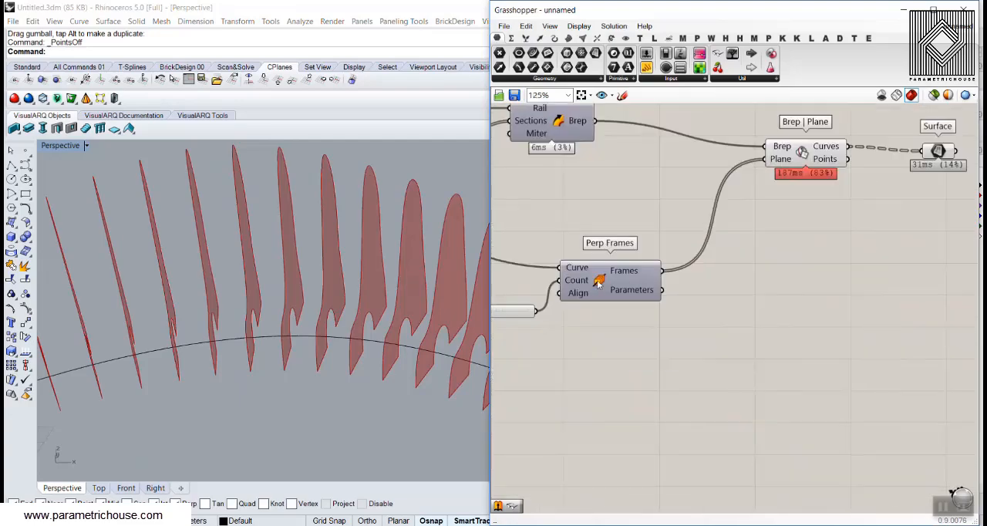
pyautogui.rightClick(601, 284)
pyautogui.click(617, 304)
pyautogui.moveTo(335, 348)
pyautogui.mouseDown(button='right')
pyautogui.moveTo(320, 354)
pyautogui.moveTo(353, 346)
pyautogui.mouseUp(button='right')
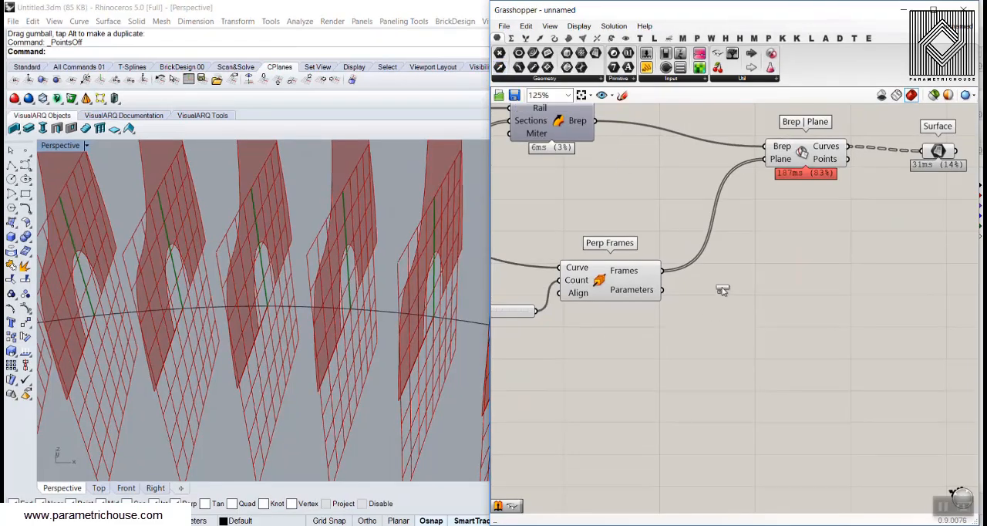
# Add a Vector parameter fed by the Frames output of Perp Frames and turn off the Perp Frames preview
pyautogui.click(722, 289)
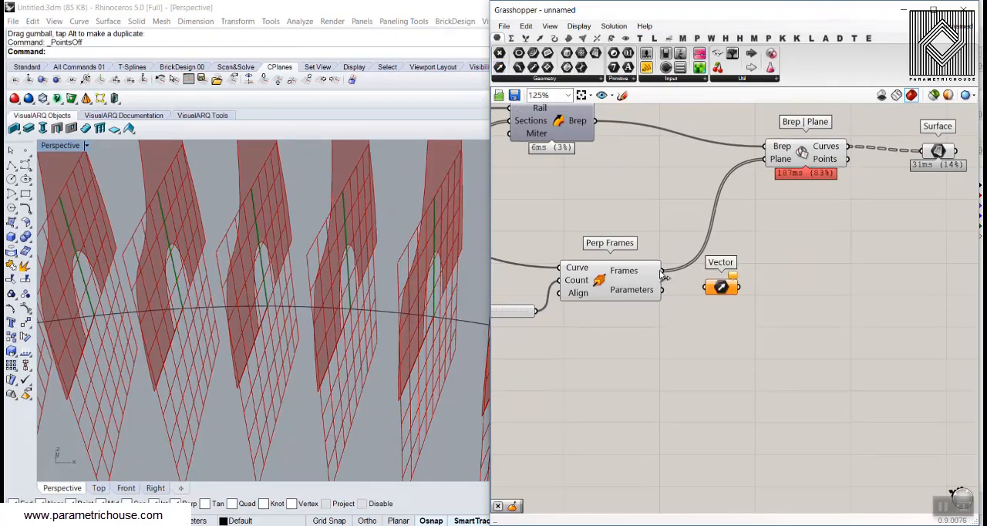
pyautogui.moveTo(664, 271); pyautogui.dragTo(746, 288)
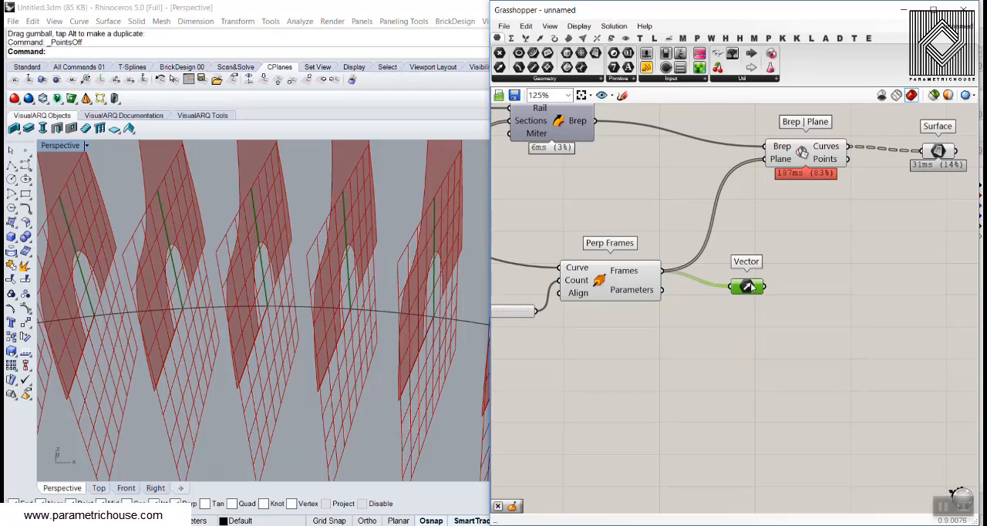
pyautogui.moveTo(629, 273)
pyautogui.rightClick(569, 285)
pyautogui.click(631, 301)
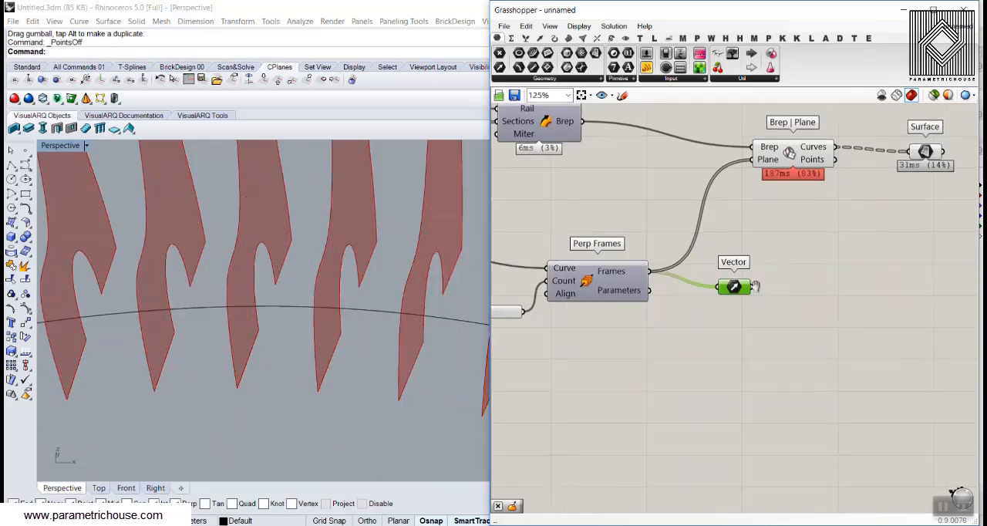
# Add an Extrude component, connecting the Surface parameter to its Base and the Vector parameter to its Direction
pyautogui.scroll(-2, 509, 324)
pyautogui.moveTo(639, 297); pyautogui.dragTo(771, 294)
pyautogui.scroll(3, 842, 260)
pyautogui.moveTo(843, 260); pyautogui.dragTo(807, 255, button='right')
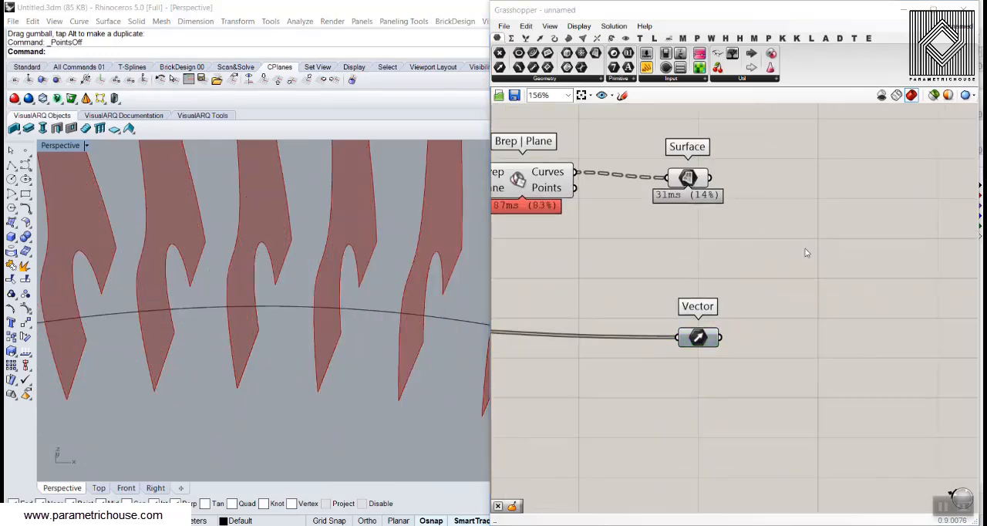
pyautogui.doubleClick(806, 247)
pyautogui.write('extrude')
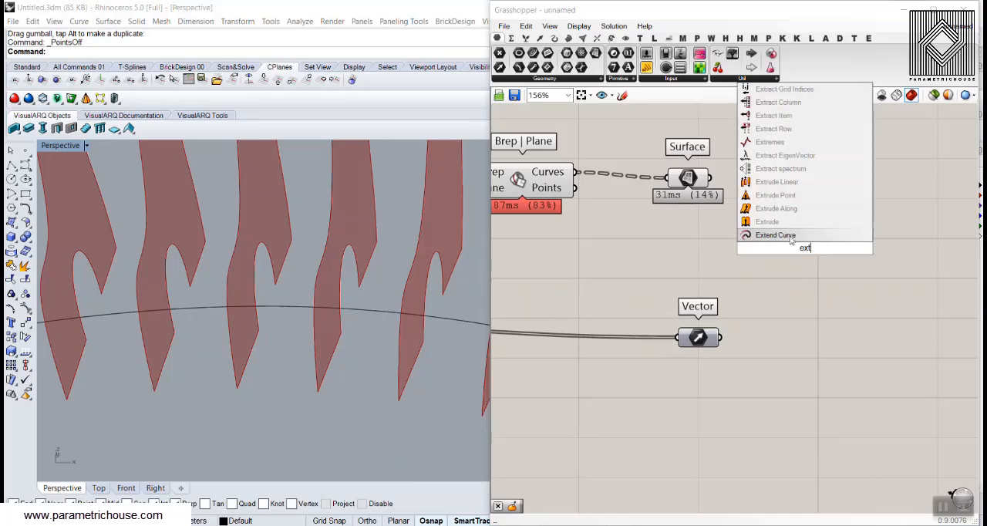
pyautogui.press('Return')
pyautogui.moveTo(709, 178); pyautogui.dragTo(738, 240)
pyautogui.moveTo(802, 247); pyautogui.dragTo(846, 222)
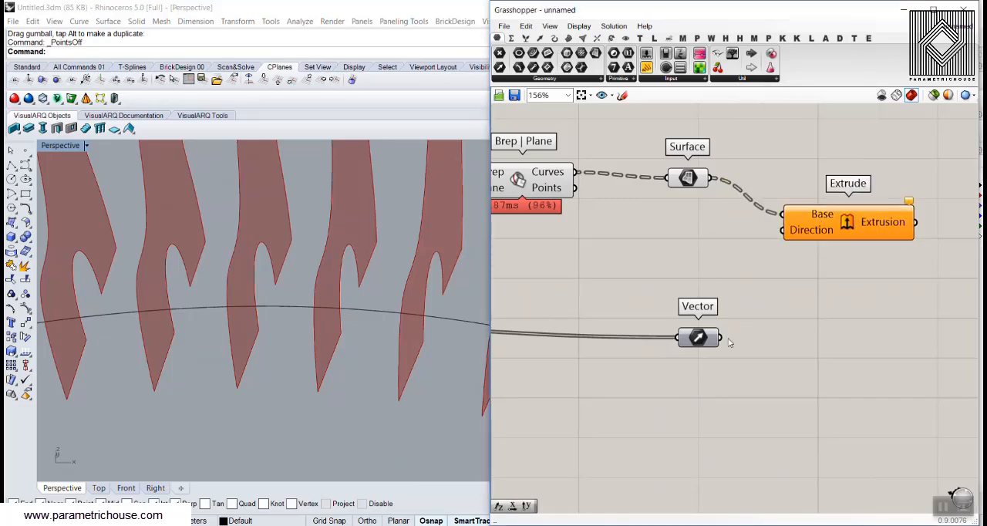
pyautogui.moveTo(720, 337); pyautogui.dragTo(783, 229)
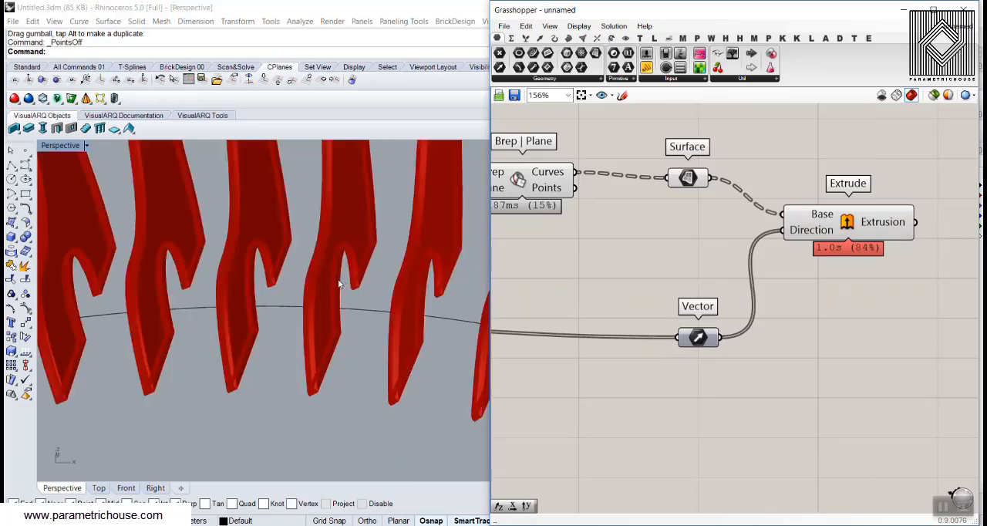
# Inspect the extruded slats, the values held by the Surface and Vector parameters, and the canvas display options
pyautogui.scroll(6, 309, 376)
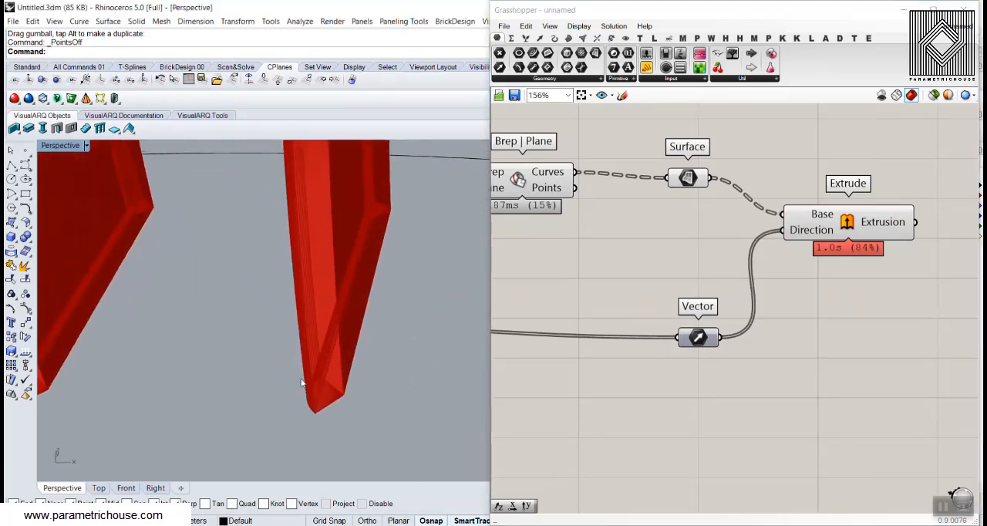
pyautogui.scroll(-8, 378, 357)
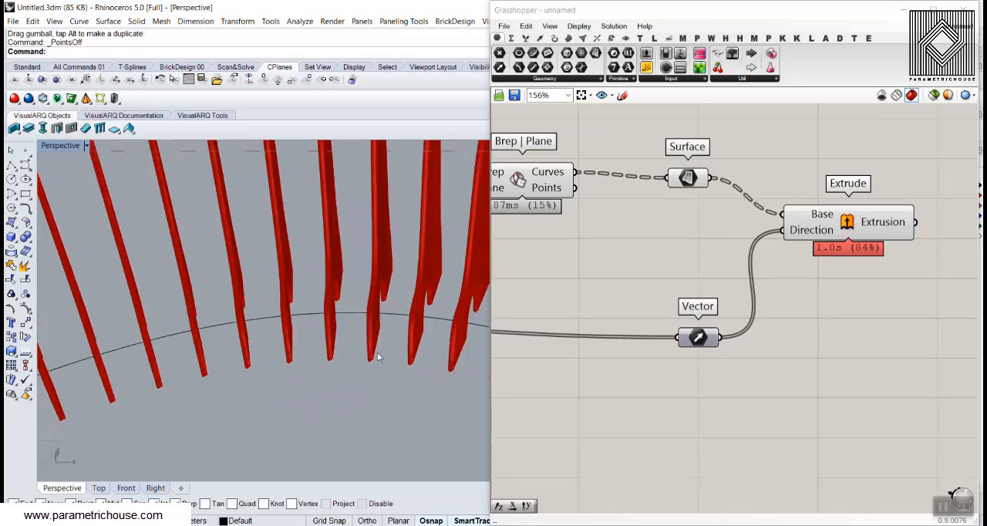
pyautogui.moveTo(793, 261); pyautogui.dragTo(753, 280, button='right')
pyautogui.moveTo(803, 230); pyautogui.dragTo(829, 182)
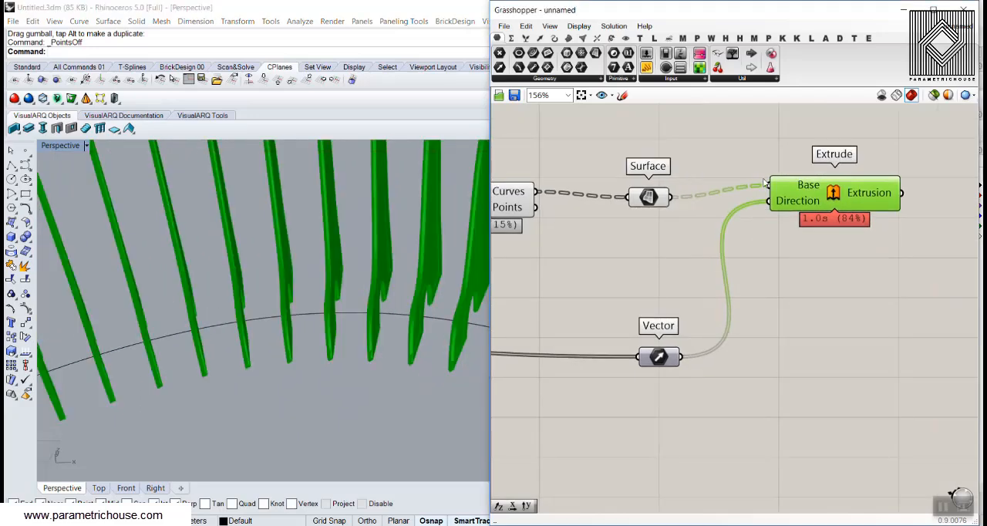
pyautogui.scroll(3, 730, 209)
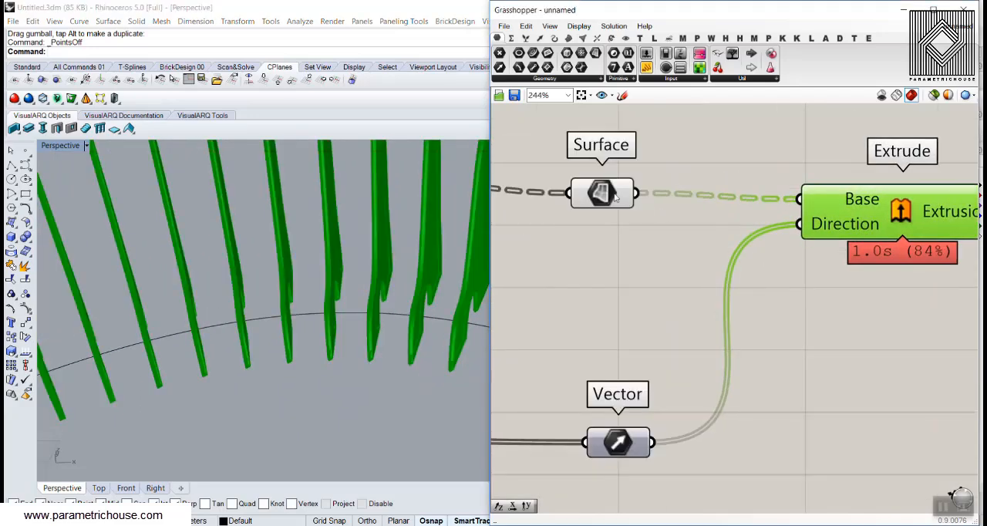
pyautogui.moveTo(615, 198)
pyautogui.moveTo(621, 438); pyautogui.dragTo(613, 347, button='right')
pyautogui.moveTo(610, 341)
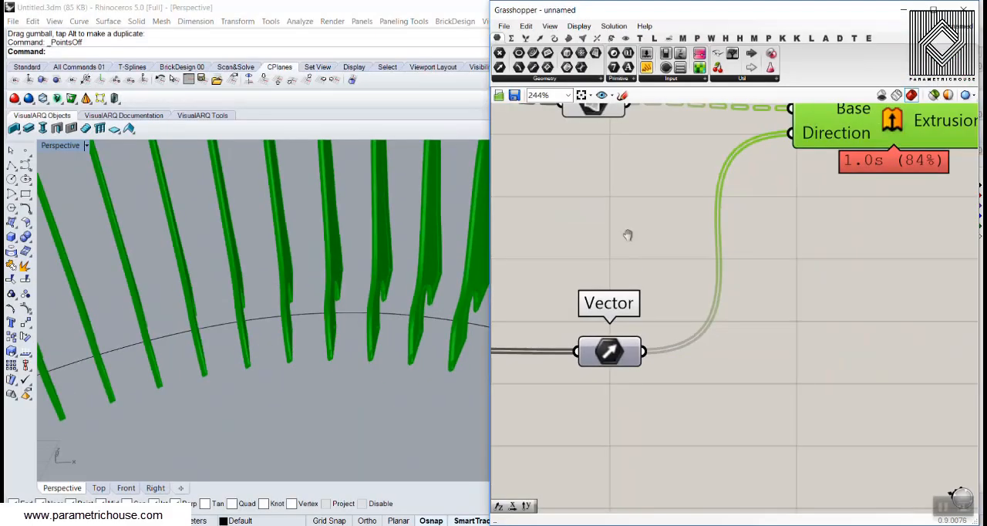
pyautogui.moveTo(628, 235); pyautogui.dragTo(604, 338, button='right')
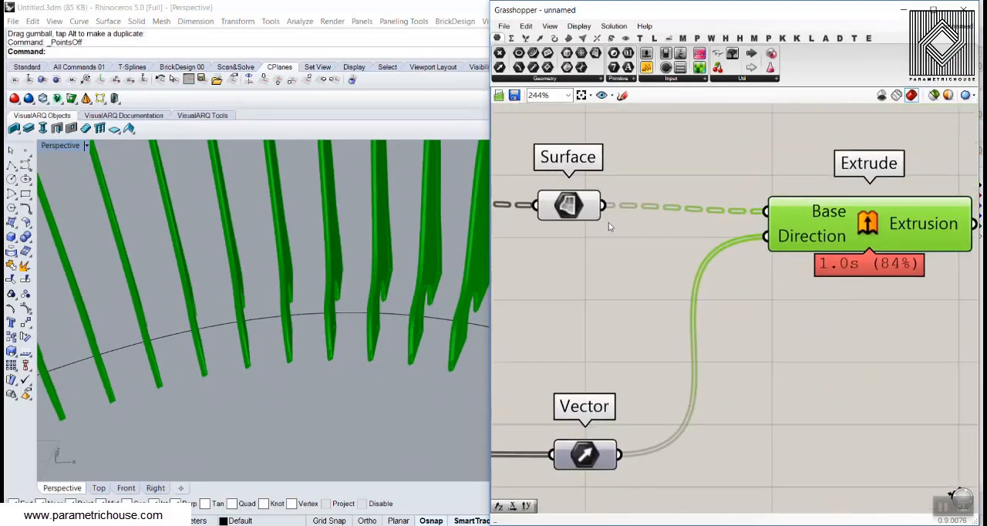
pyautogui.click(583, 28)
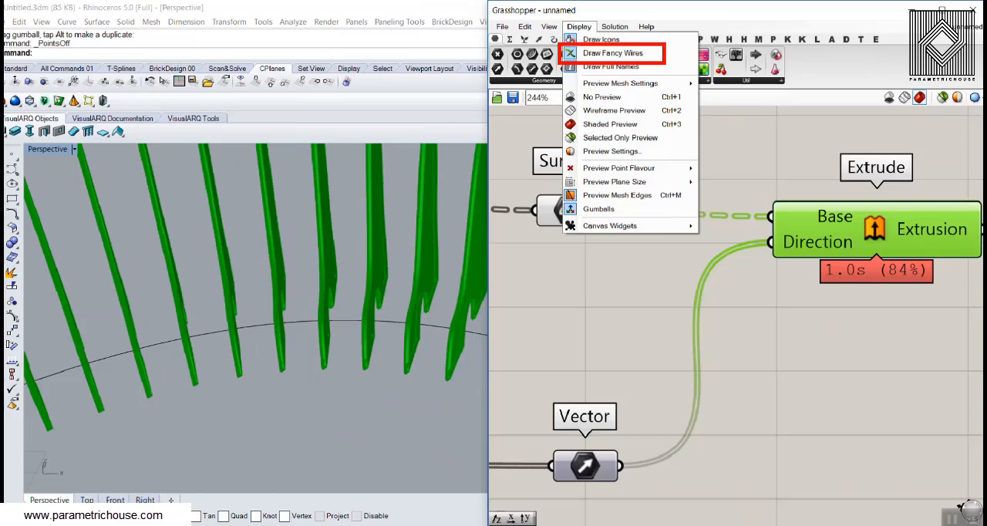
pyautogui.click(578, 52)
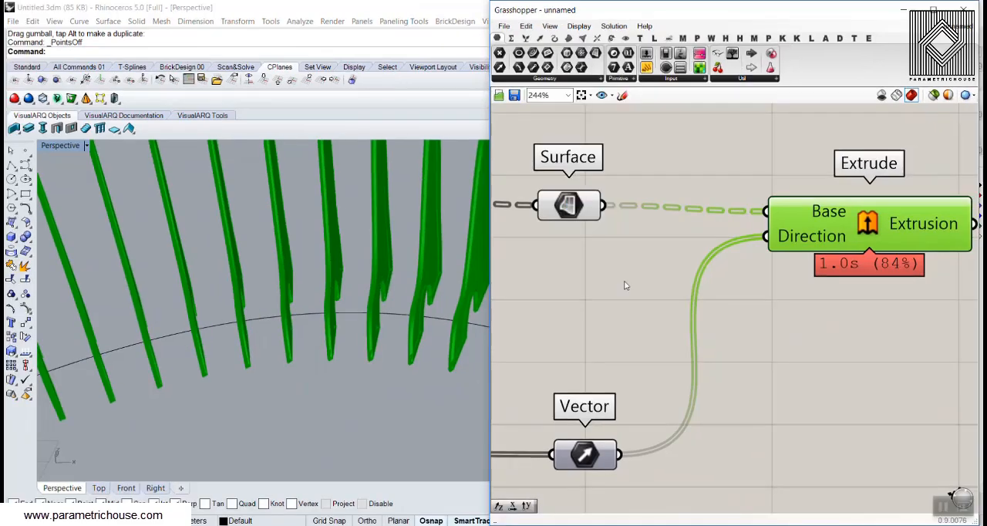
# Graft the Vector parameter so each slat surface is matched with its own extrusion direction
pyautogui.moveTo(599, 432); pyautogui.dragTo(601, 391, button='right')
pyautogui.rightClick(594, 395)
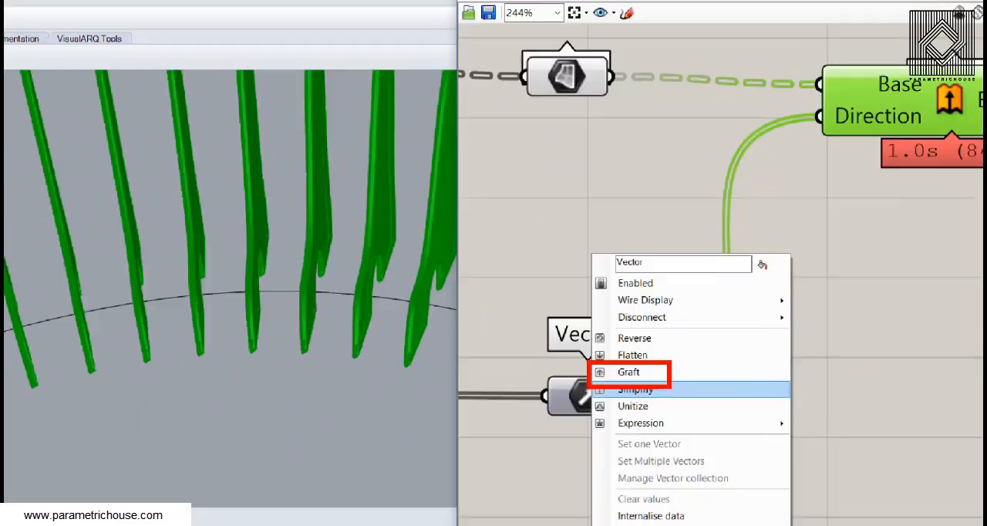
pyautogui.click(515, 431)
pyautogui.rightClick(583, 402)
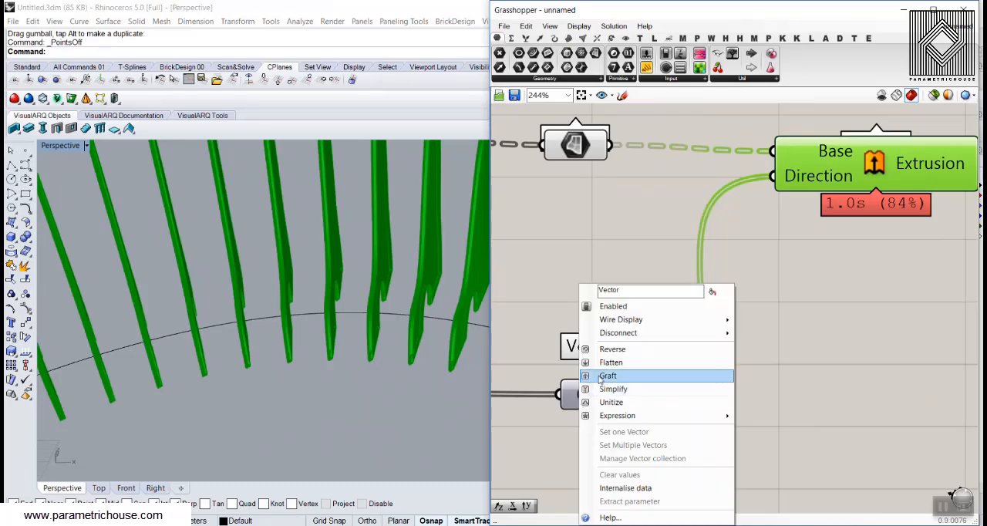
pyautogui.click(608, 376)
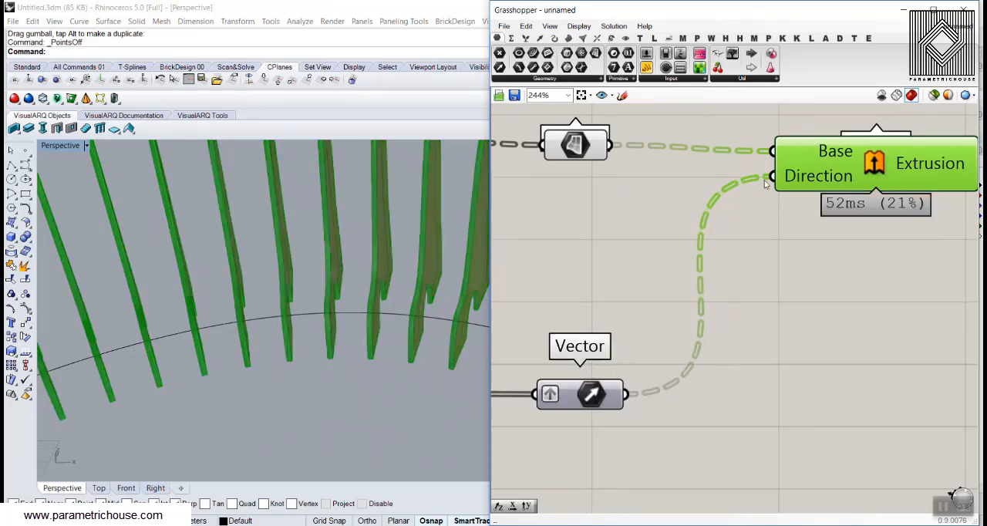
pyautogui.click(779, 287)
# Disconnect the Vector parameter from the Extrude Direction input and wire it into input A of a new Multiplication component
pyautogui.moveTo(423, 289); pyautogui.dragTo(333, 280, button='right')
pyautogui.scroll(-4, 414, 220)
pyautogui.scroll(3, 317, 264)
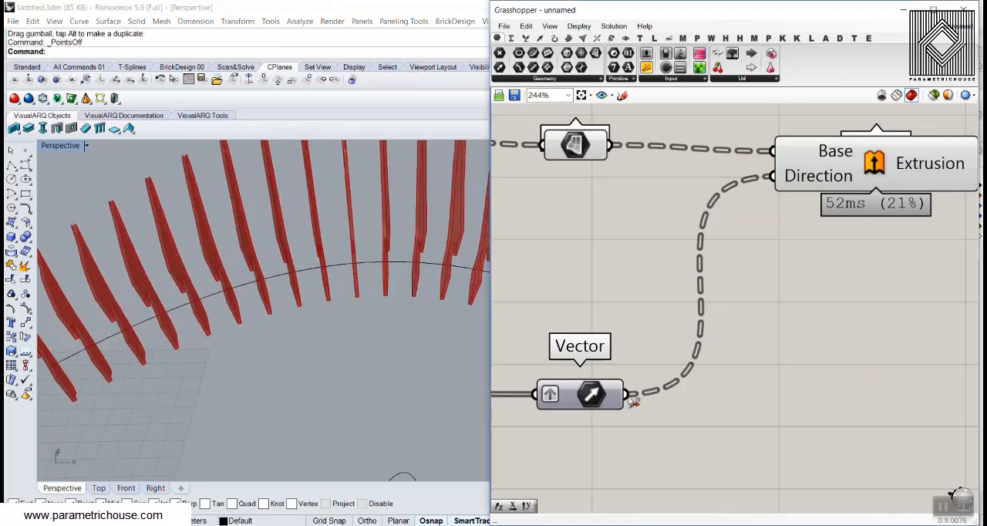
pyautogui.keyDown('ctrl'); pyautogui.moveTo(627, 395); pyautogui.dragTo(773, 177); pyautogui.keyUp('ctrl')
pyautogui.moveTo(571, 401); pyautogui.dragTo(565, 344)
pyautogui.click(607, 285)
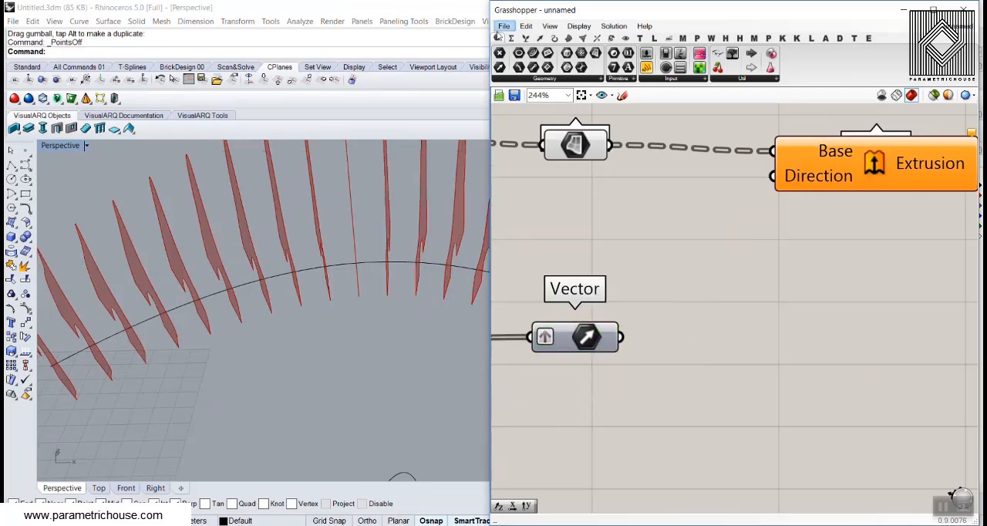
pyautogui.click(513, 39)
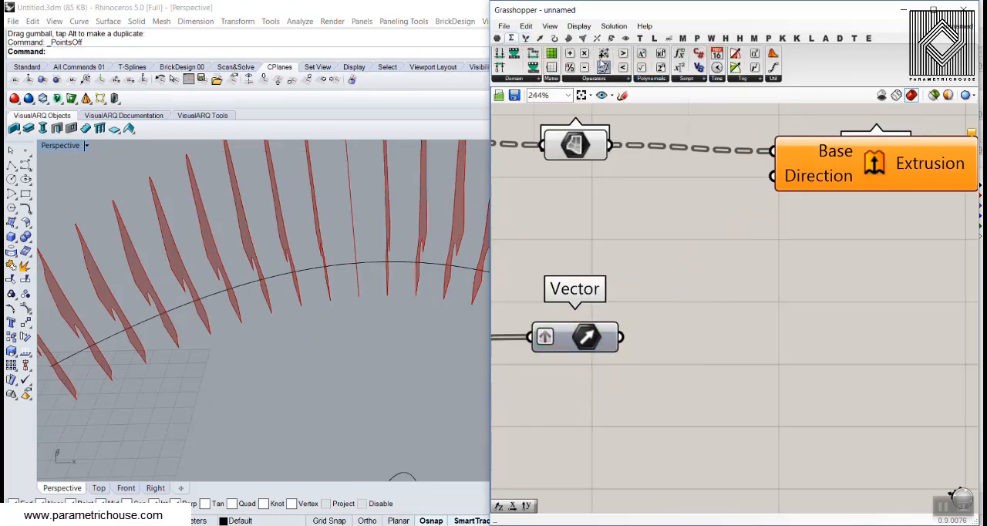
pyautogui.moveTo(729, 299); pyautogui.dragTo(729, 301)
pyautogui.moveTo(622, 337); pyautogui.dragTo(707, 356)
pyautogui.moveTo(606, 408); pyautogui.dragTo(657, 401, button='right')
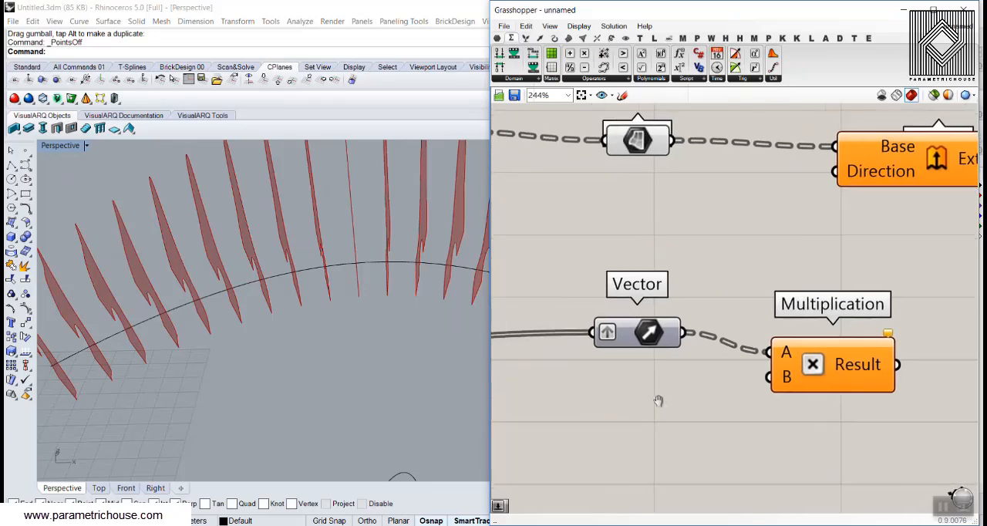
# Connect a new 2.56 number slider to input B of Multiplication and wire its Result into the Extrude Direction input
pyautogui.doubleClick(588, 398)
pyautogui.write('2.56')
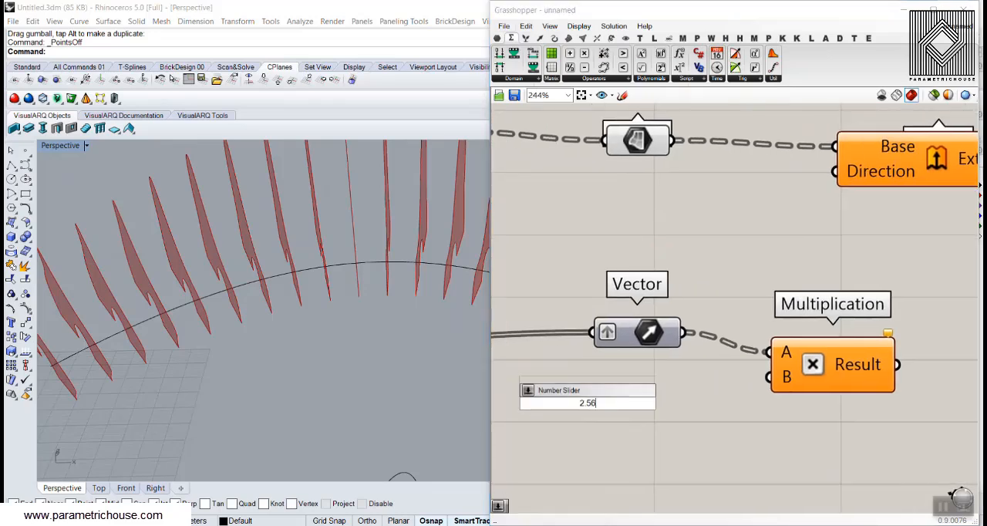
pyautogui.press('Return')
pyautogui.moveTo(755, 381); pyautogui.dragTo(767, 378)
pyautogui.moveTo(868, 327); pyautogui.dragTo(756, 388, button='right')
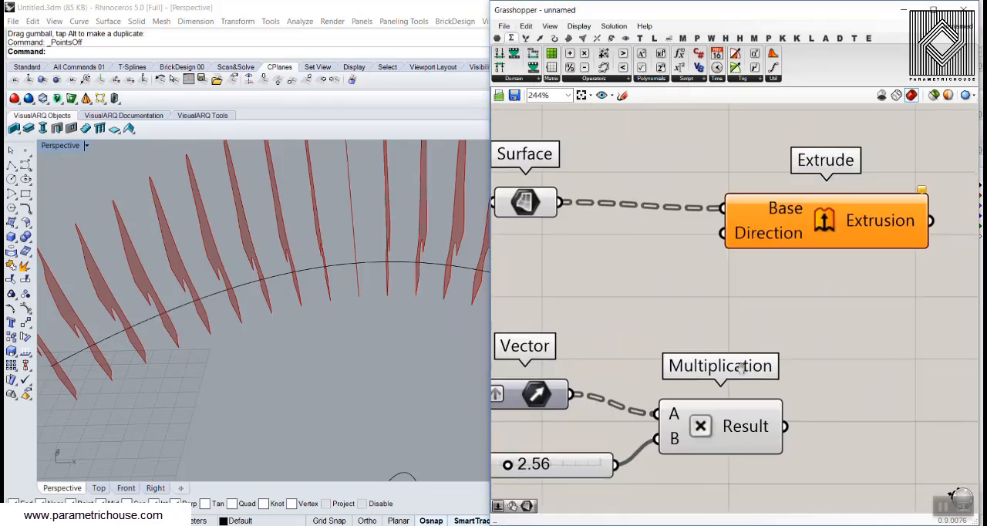
pyautogui.scroll(-1, 756, 388)
pyautogui.moveTo(775, 406); pyautogui.dragTo(811, 262)
# Apply the expression -x/2 to the Direction input of the Extrude component
pyautogui.rightClick(810, 262)
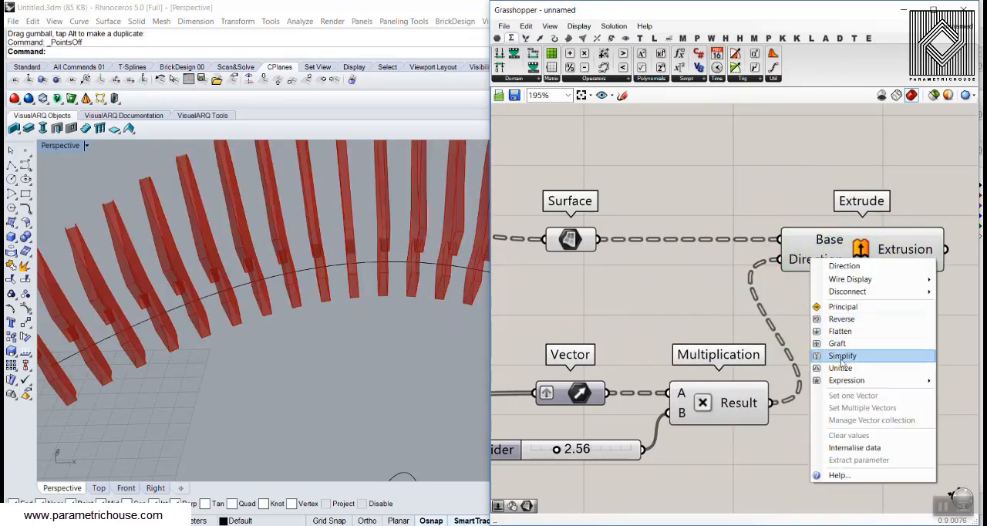
pyautogui.moveTo(846, 384)
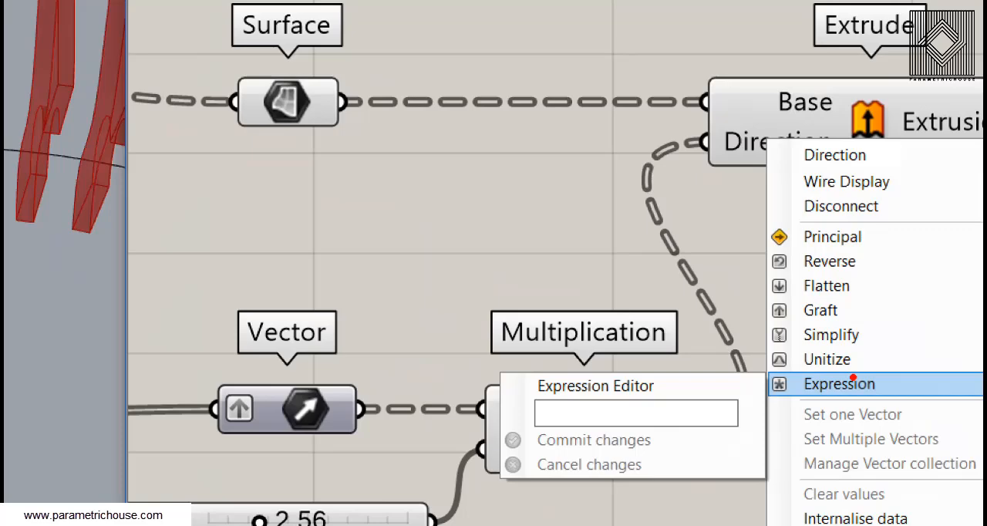
pyautogui.press('Escape')
pyautogui.rightClick(810, 265)
pyautogui.moveTo(824, 388)
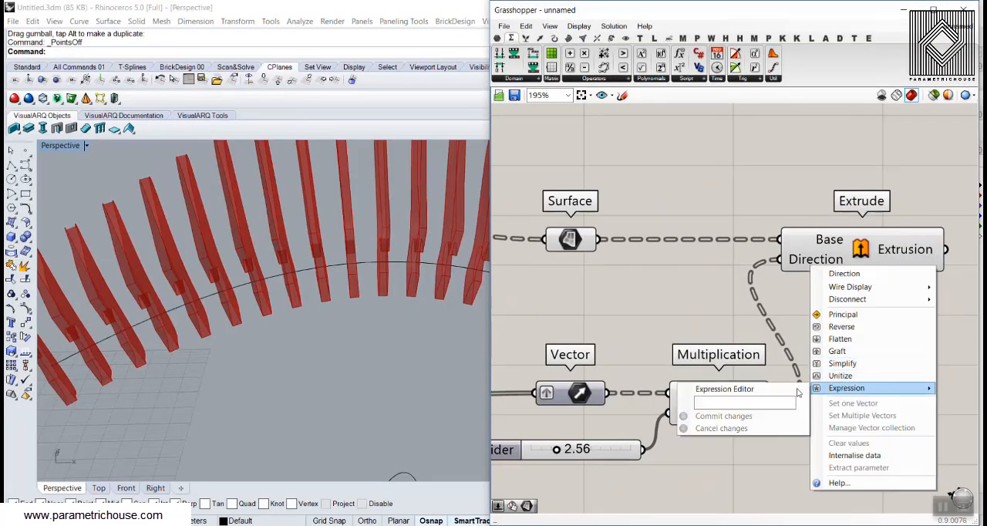
pyautogui.click(741, 405)
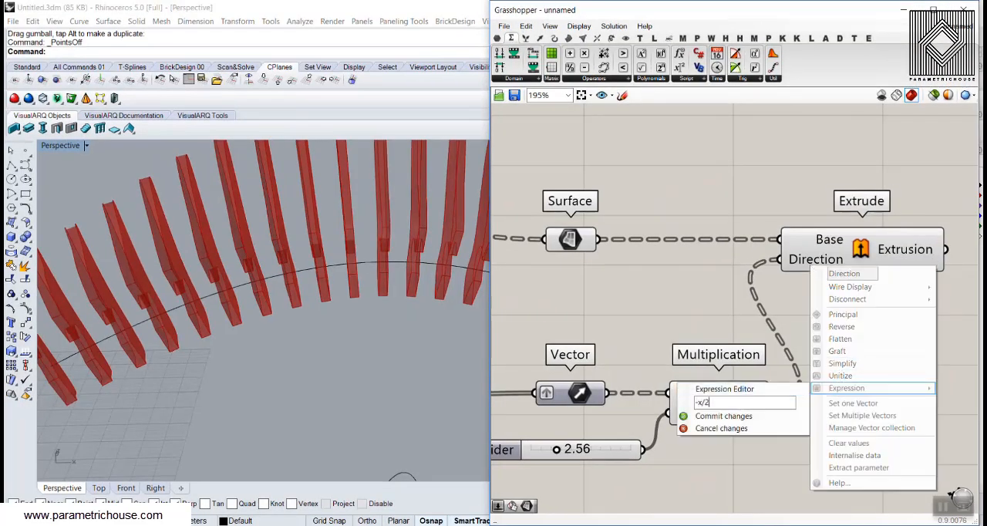
pyautogui.click(727, 417)
pyautogui.moveTo(807, 294); pyautogui.dragTo(789, 290, button='right')
pyautogui.scroll(-1, 872, 284)
pyautogui.moveTo(872, 284); pyautogui.dragTo(839, 283, button='right')
# Replace the Extrude component with a Move component, feeding Surface into Geometry and the Multiplication Result into Motion
pyautogui.click(861, 240)
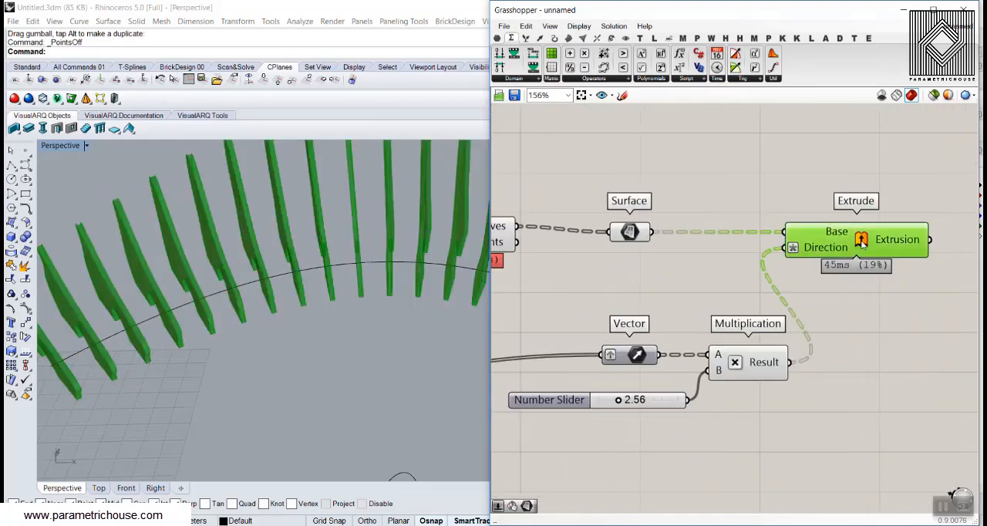
pyautogui.press('Delete')
pyautogui.doubleClick(861, 240)
pyautogui.write('move')
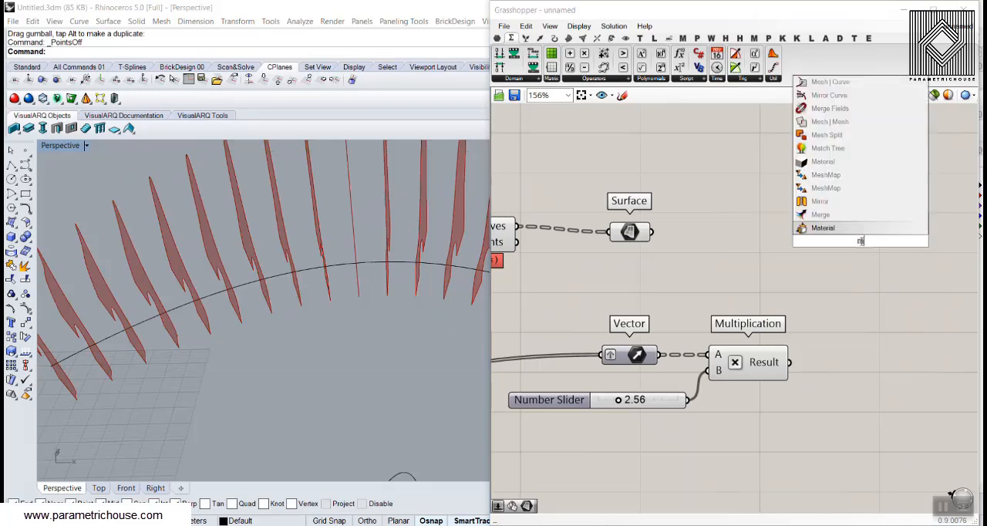
pyautogui.press('Return')
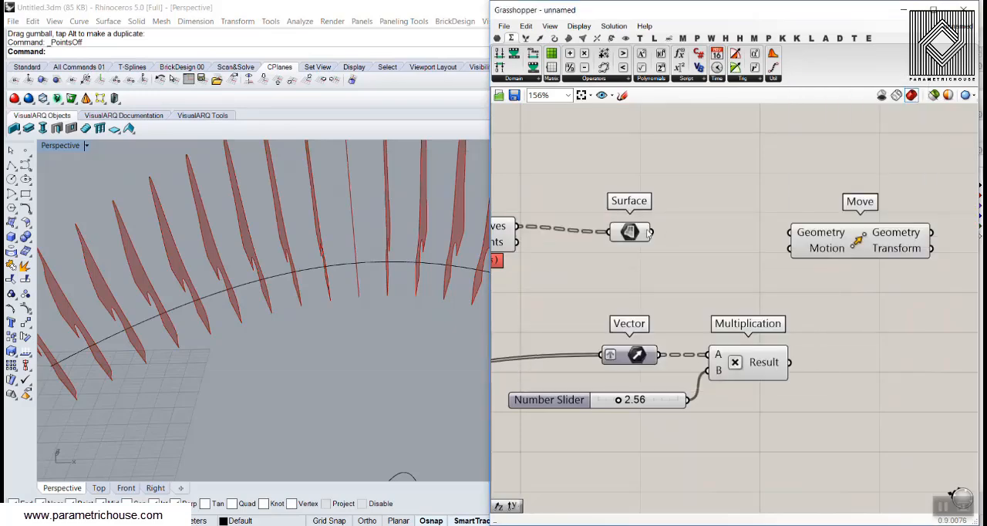
pyautogui.moveTo(650, 233); pyautogui.dragTo(791, 232)
pyautogui.moveTo(788, 362); pyautogui.dragTo(826, 248)
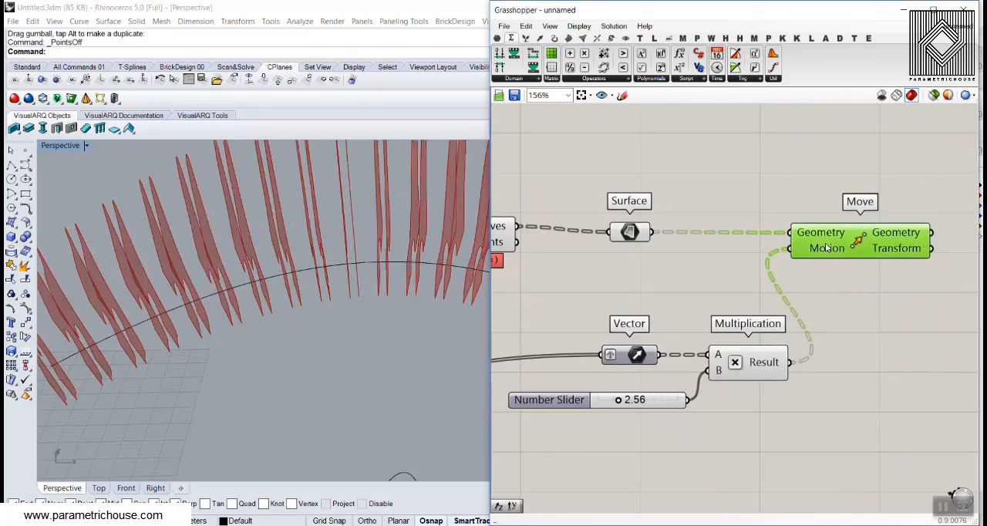
# Apply an expression to the Motion input of Move that reverses and halves the motion vector
pyautogui.scroll(3, 421, 302)
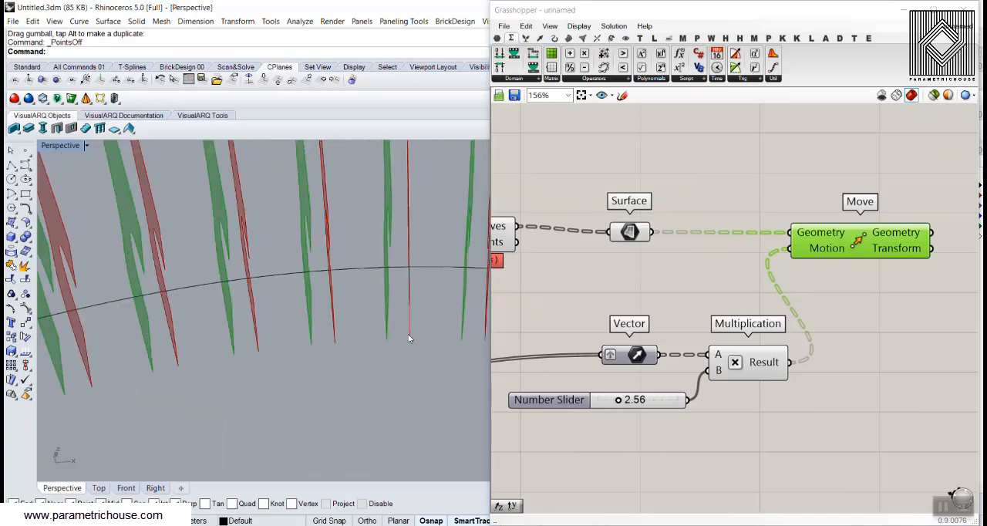
pyautogui.rightClick(806, 250)
pyautogui.moveTo(849, 370)
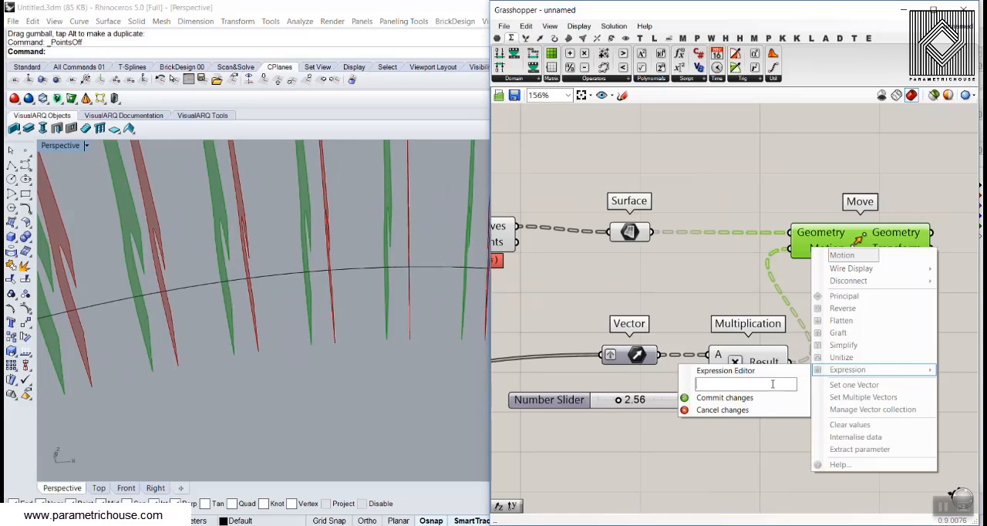
pyautogui.click(754, 398)
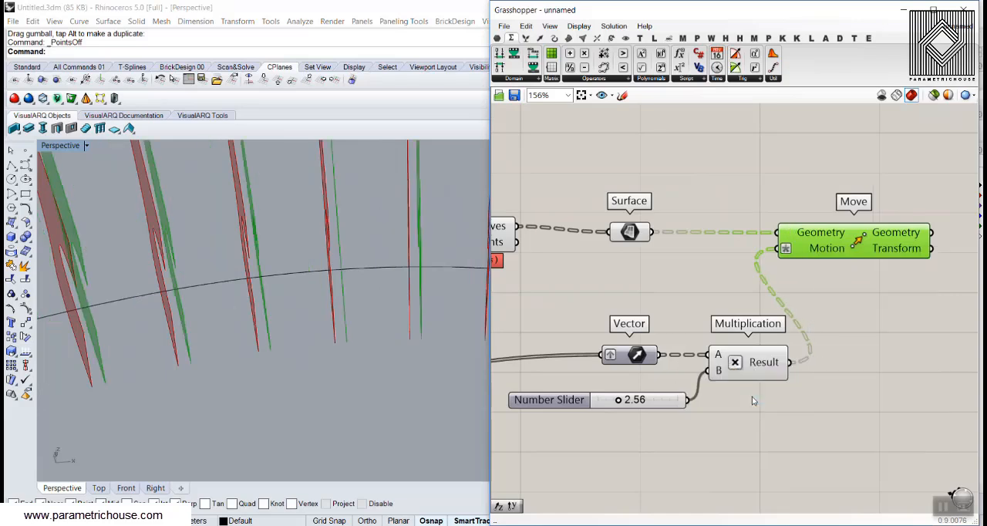
# Add an Extrude component, wiring Move's Geometry output into Base and the Multiplication Result into Direction
pyautogui.moveTo(403, 337); pyautogui.dragTo(403, 354, button='right')
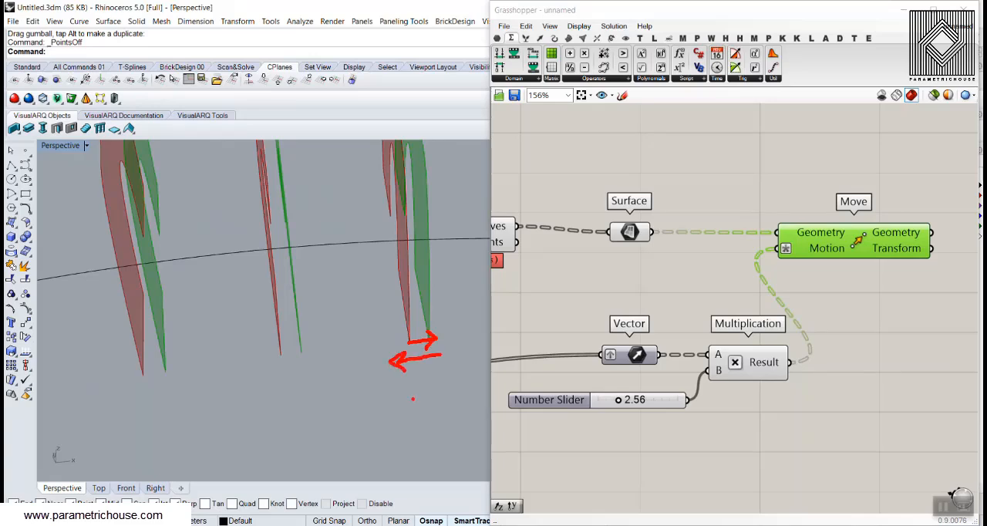
pyautogui.press('Escape')
pyautogui.moveTo(838, 306); pyautogui.dragTo(609, 332, button='right')
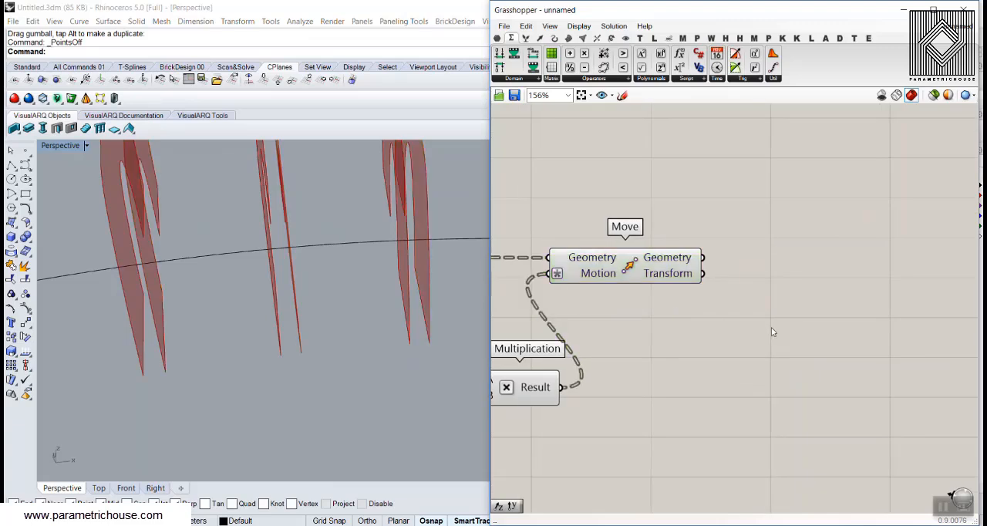
pyautogui.doubleClick(772, 328)
pyautogui.write('ex')
pyautogui.click(745, 302)
pyautogui.moveTo(704, 258); pyautogui.dragTo(836, 309)
pyautogui.scroll(-2, 667, 325)
pyautogui.moveTo(636, 371); pyautogui.dragTo(844, 310)
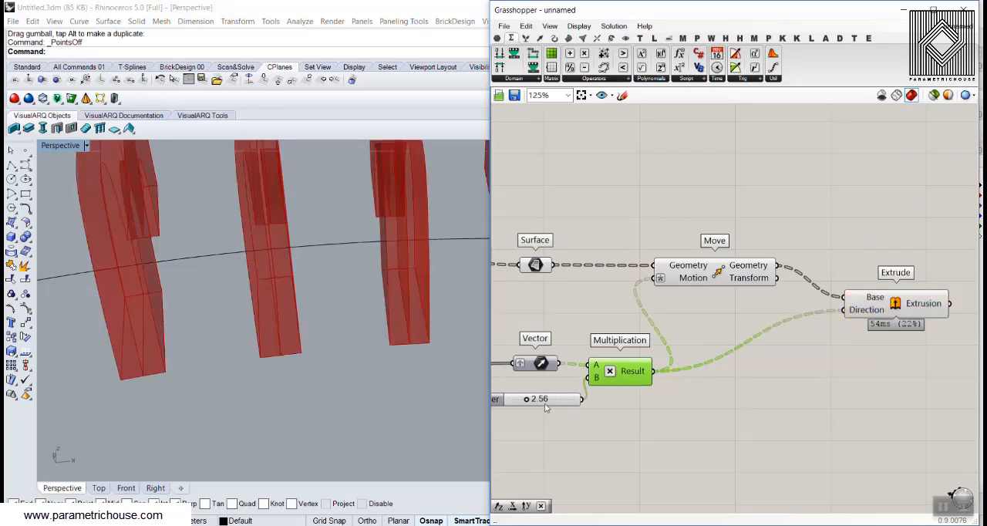
# Examine the extruded slats against the original section surfaces to check that their thickness is centred
pyautogui.click(541, 268)
pyautogui.scroll(-8, 359, 344)
pyautogui.moveTo(337, 297); pyautogui.dragTo(357, 221, button='right')
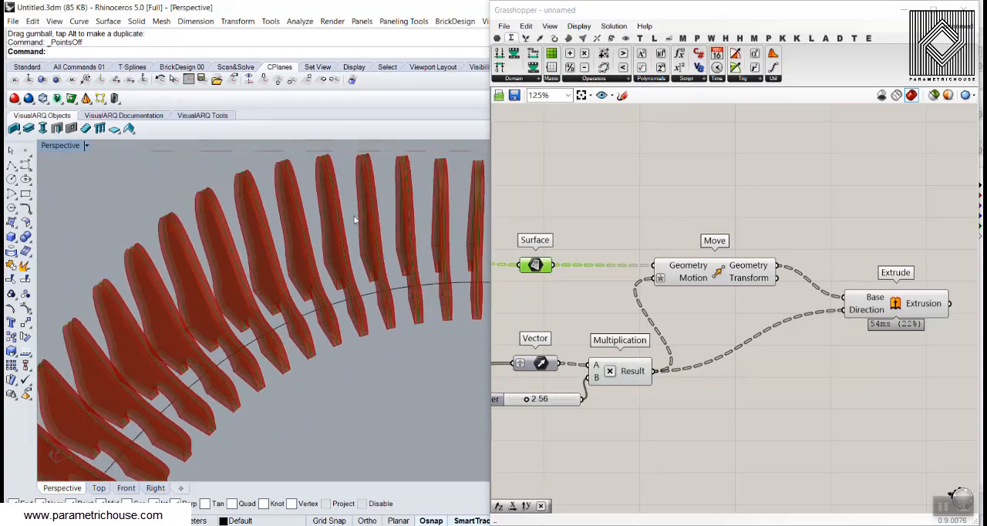
pyautogui.scroll(8, 261, 258)
pyautogui.scroll(-10, 320, 386)
pyautogui.moveTo(320, 386); pyautogui.dragTo(266, 255, button='right')
pyautogui.scroll(8, 301, 307)
pyautogui.scroll(-10, 266, 257)
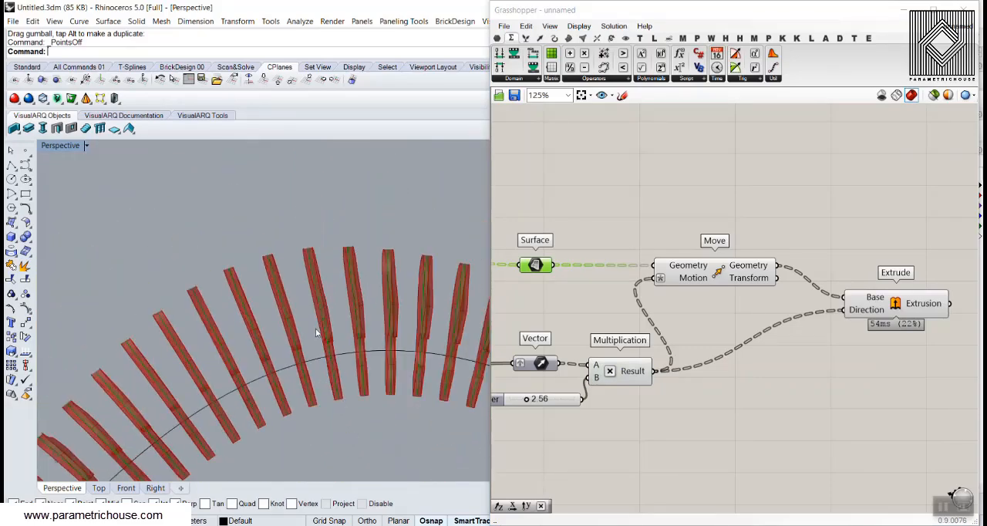
pyautogui.scroll(4, 618, 382)
# Set the slat thickness slider feeding input B of Multiplication to 1
pyautogui.scroll(2, 620, 383)
pyautogui.doubleClick(644, 381)
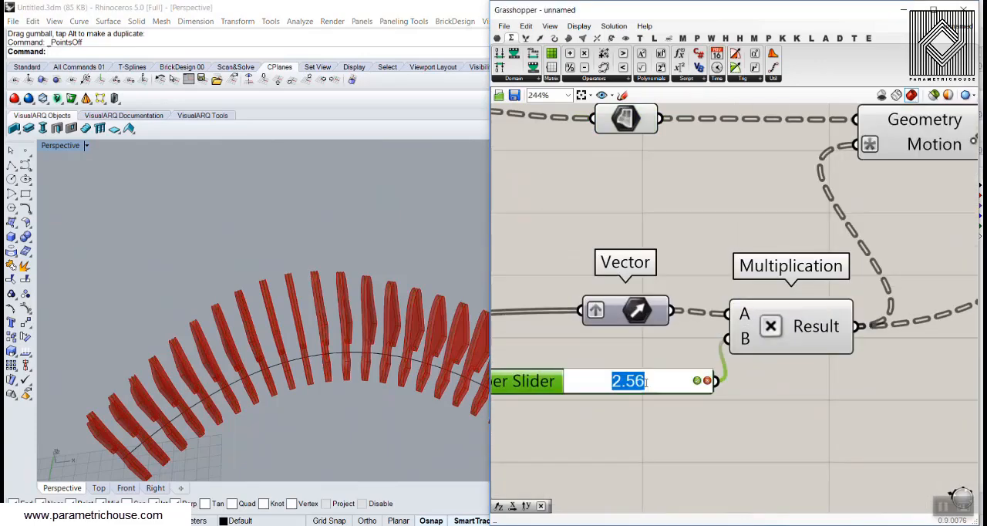
pyautogui.write('1.8')
pyautogui.press('Return')
pyautogui.moveTo(276, 297)
pyautogui.mouseDown(button='right')
pyautogui.moveTo(218, 225)
pyautogui.moveTo(265, 298)
pyautogui.mouseUp(button='right')
# Set the number slider feeding the Count input of Perp Frames to 40
pyautogui.scroll(-3, 266, 298)
pyautogui.scroll(-4, 634, 299)
pyautogui.moveTo(631, 300); pyautogui.dragTo(877, 288, button='right')
pyautogui.scroll(4, 611, 360)
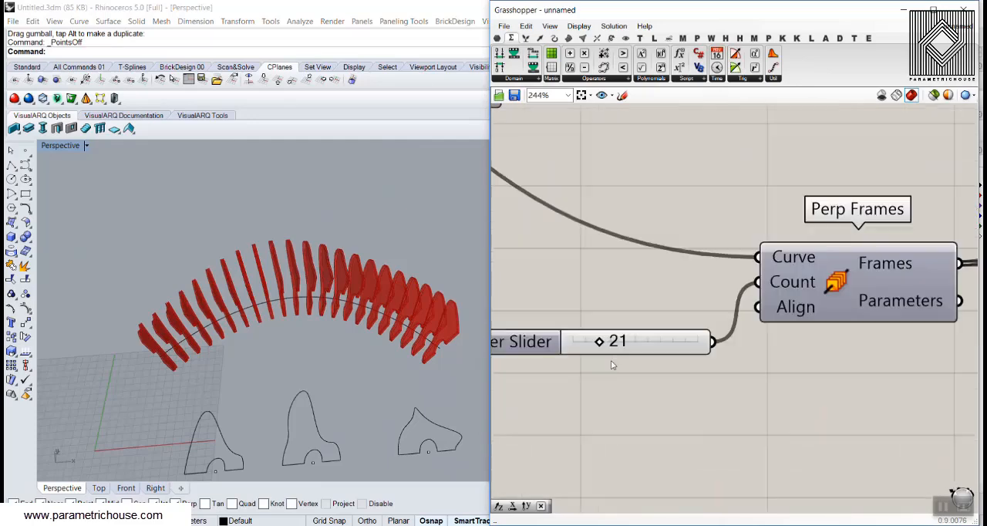
pyautogui.doubleClick(611, 341)
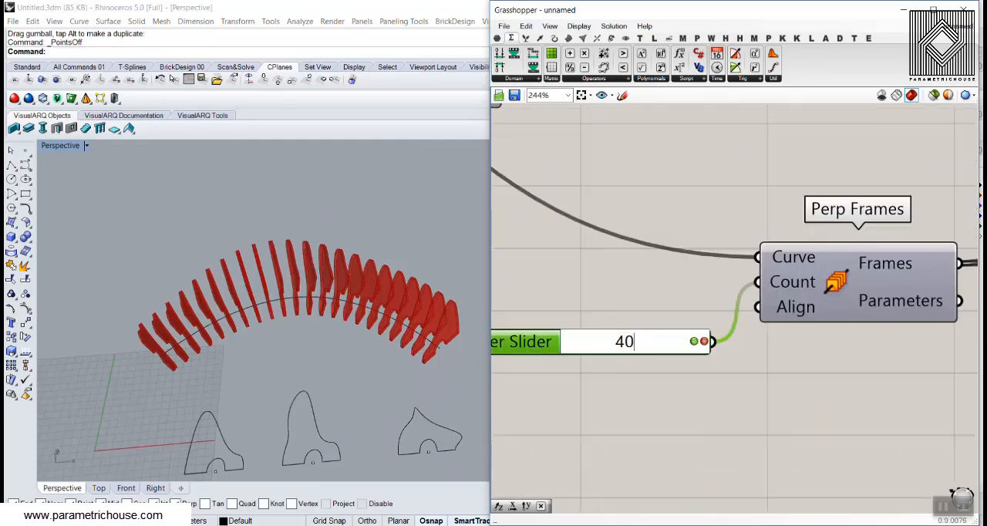
pyautogui.press('Return')
pyautogui.moveTo(335, 354); pyautogui.dragTo(330, 287, button='right')
# Add a Custom Preview component beside Extrude and connect the Extrusion output to its Geometry input
pyautogui.moveTo(697, 262); pyautogui.dragTo(577, 256, button='right')
pyautogui.moveTo(751, 247); pyautogui.dragTo(613, 242, button='right')
pyautogui.scroll(-4, 614, 242)
pyautogui.moveTo(918, 239); pyautogui.dragTo(501, 287, button='right')
pyautogui.scroll(3, 892, 248)
pyautogui.click(626, 39)
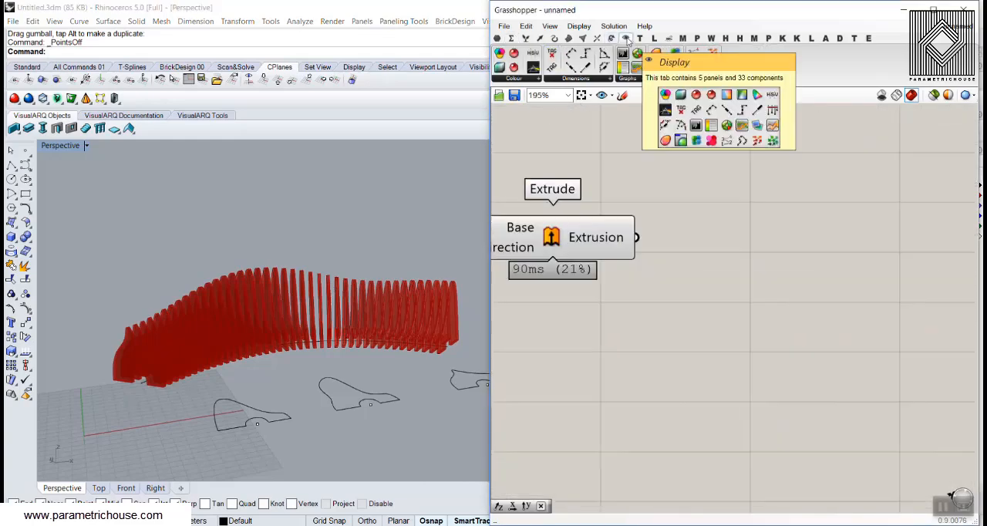
pyautogui.moveTo(657, 67); pyautogui.dragTo(814, 291)
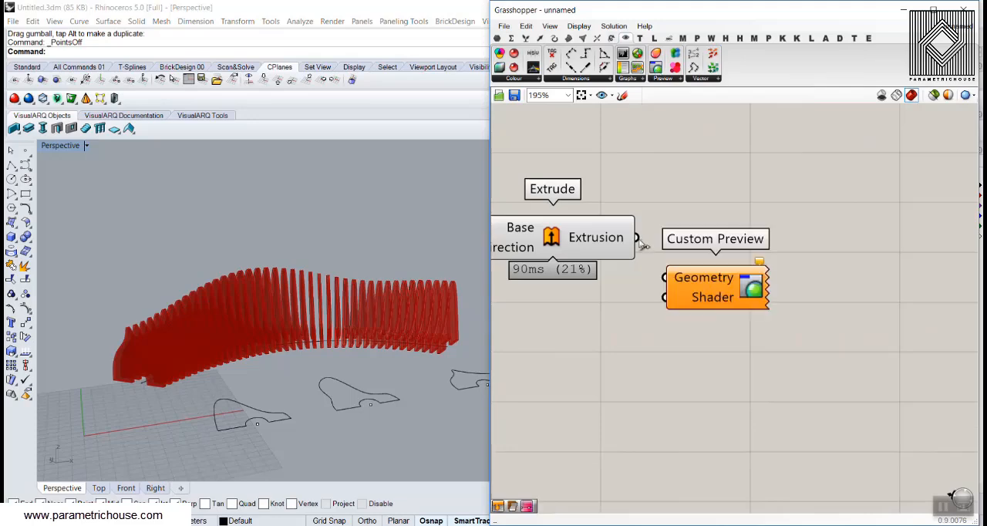
pyautogui.moveTo(638, 238); pyautogui.dragTo(764, 282)
pyautogui.moveTo(698, 303); pyautogui.dragTo(874, 295)
# Turn off the preview of all components feeding the Custom Preview, leaving only the Custom Preview displayed
pyautogui.scroll(-3, 874, 295)
pyautogui.moveTo(758, 198); pyautogui.dragTo(501, 341)
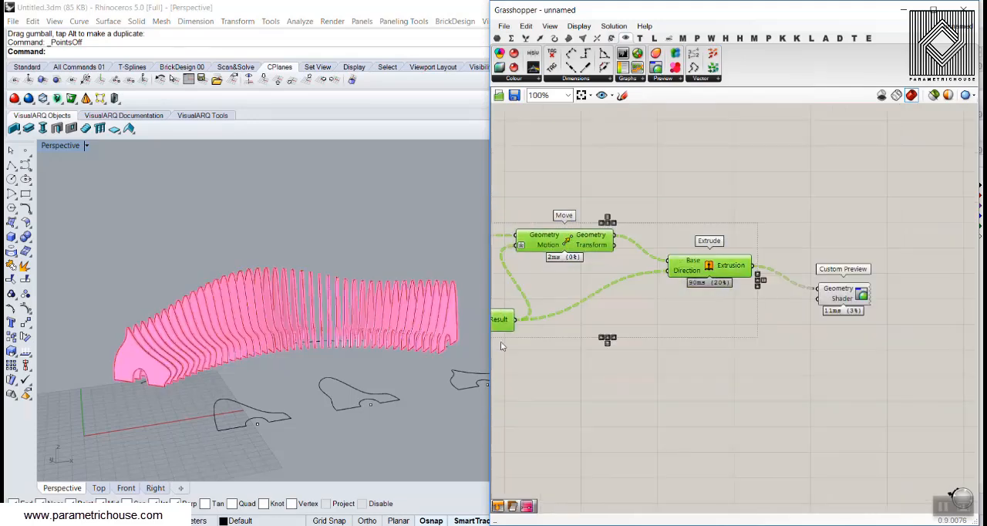
pyautogui.middleClick(661, 133)
pyautogui.click(718, 157)
pyautogui.scroll(-5, 803, 184)
pyautogui.hotkey('ctrl', 'a')
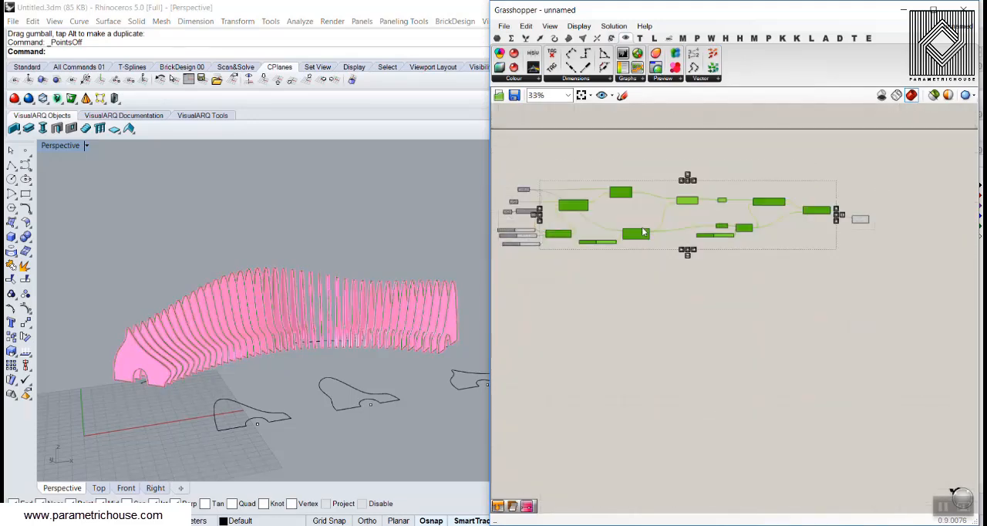
pyautogui.middleClick(734, 158)
pyautogui.click(752, 160)
# Add a Colour Swatch component and connect it to the Shader input of Custom Preview
pyautogui.scroll(6, 732, 215)
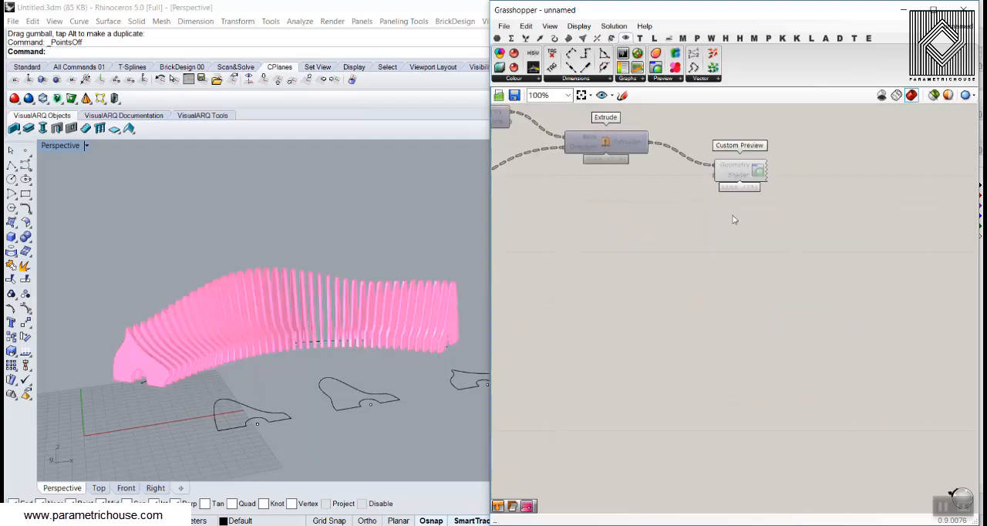
pyautogui.doubleClick(714, 294)
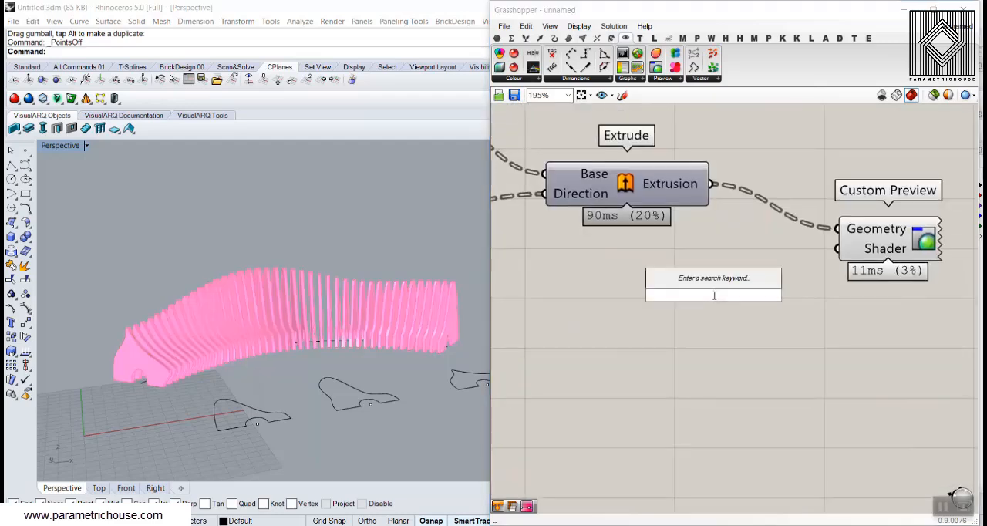
pyautogui.write('swat')
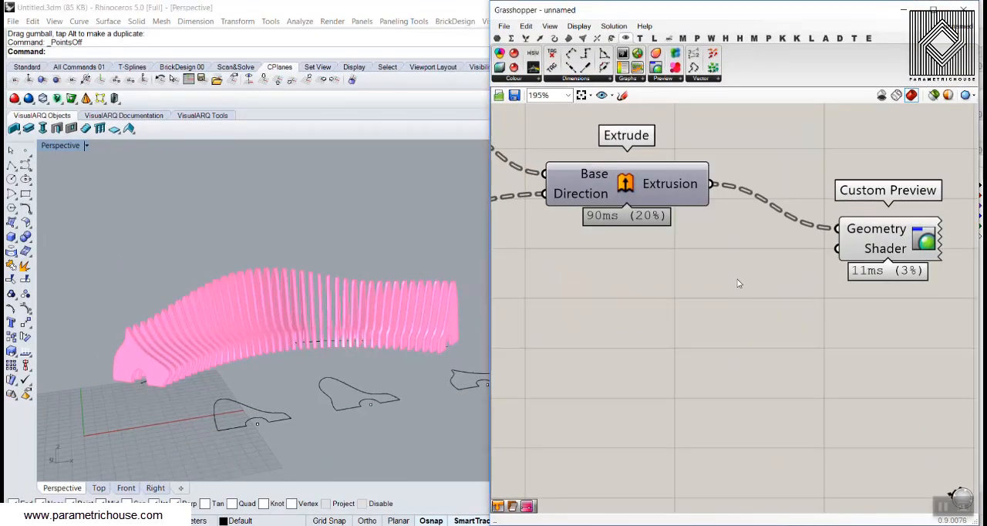
pyautogui.doubleClick(738, 281)
pyautogui.write('swat')
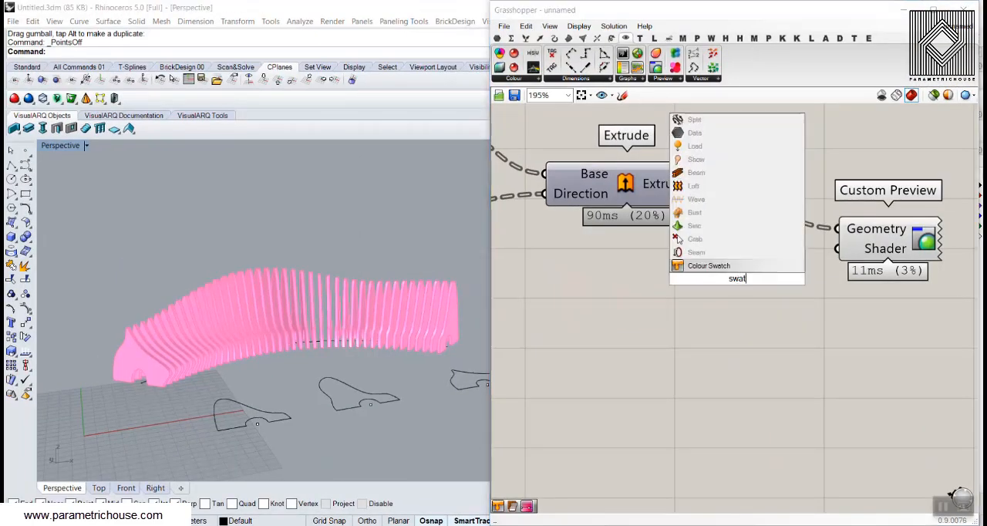
pyautogui.press('Return')
pyautogui.moveTo(810, 279); pyautogui.dragTo(838, 248)
# Change the Colour Swatch to a muted grey-blue colour
pyautogui.click(788, 279)
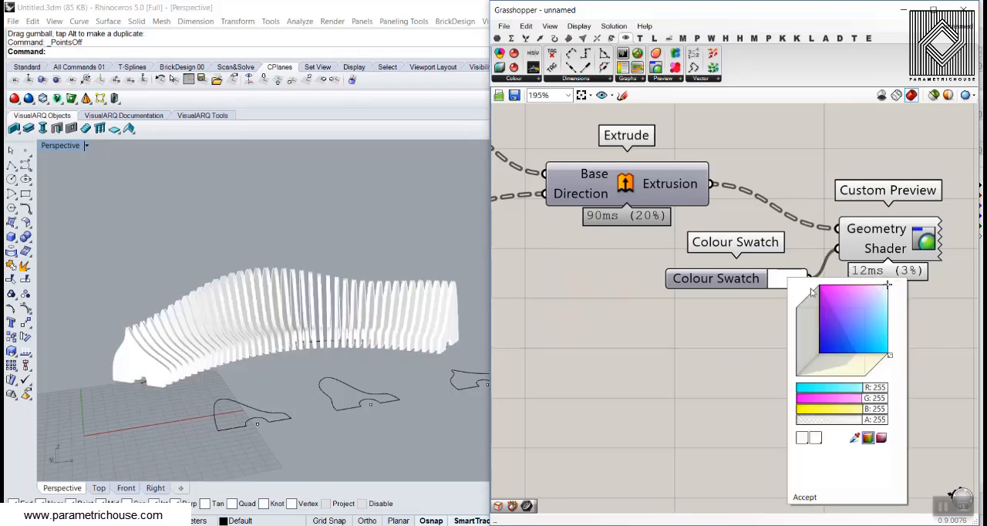
pyautogui.moveTo(845, 316)
pyautogui.mouseDown()
pyautogui.moveTo(836, 337)
pyautogui.moveTo(848, 324)
pyautogui.mouseUp()
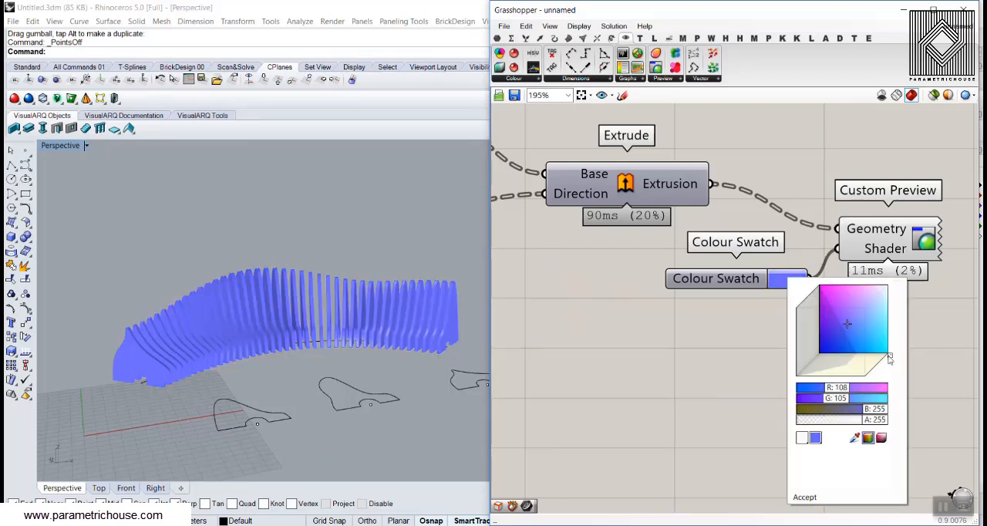
pyautogui.moveTo(890, 359); pyautogui.dragTo(877, 369)
pyautogui.click(684, 344)
# Examine the coloured slatted bench and its section curves from several angles
pyautogui.moveTo(312, 309); pyautogui.dragTo(281, 322, button='right')
pyautogui.scroll(5, 281, 322)
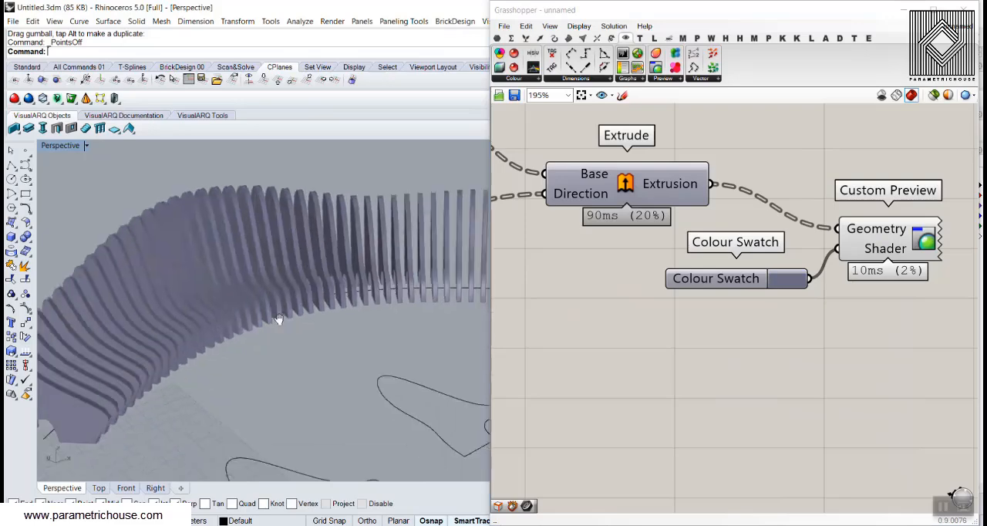
pyautogui.scroll(-5, 248, 324)
pyautogui.scroll(6, 243, 310)
pyautogui.scroll(-5, 242, 306)
pyautogui.scroll(3, 269, 287)
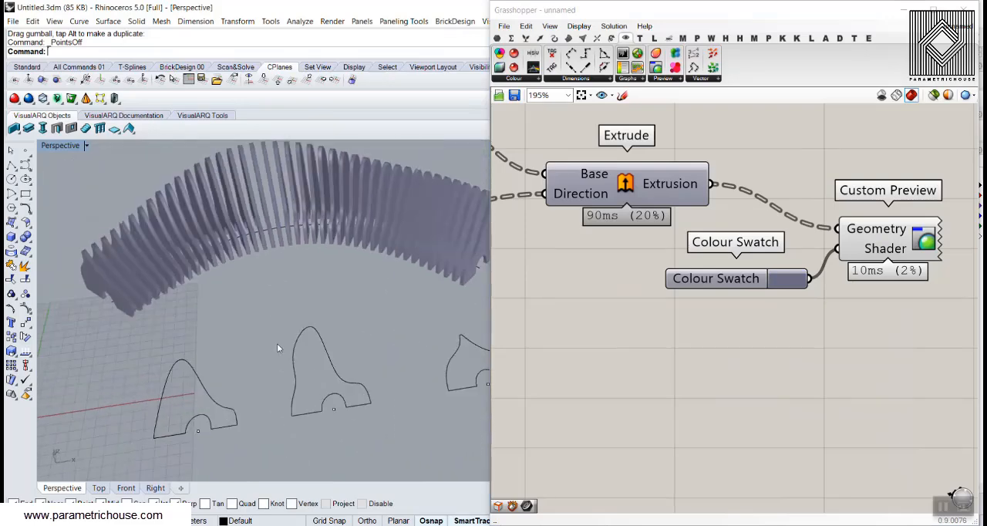
pyautogui.moveTo(230, 387); pyautogui.dragTo(270, 393, button='right')
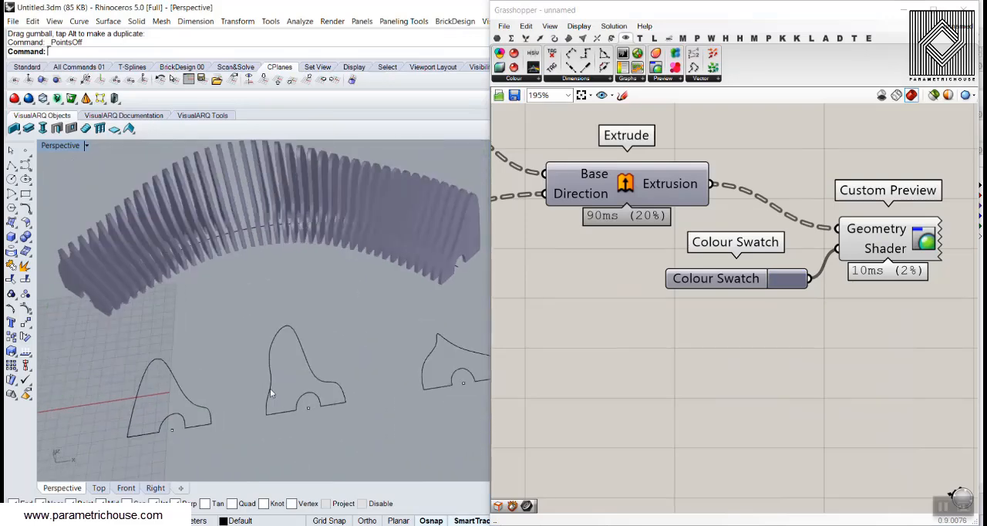
# Select the middle section curve and turn on its control points
pyautogui.click(314, 376)
pyautogui.click(313, 414)
pyautogui.scroll(5, 306, 412)
pyautogui.click(314, 407)
pyautogui.scroll(-5, 305, 414)
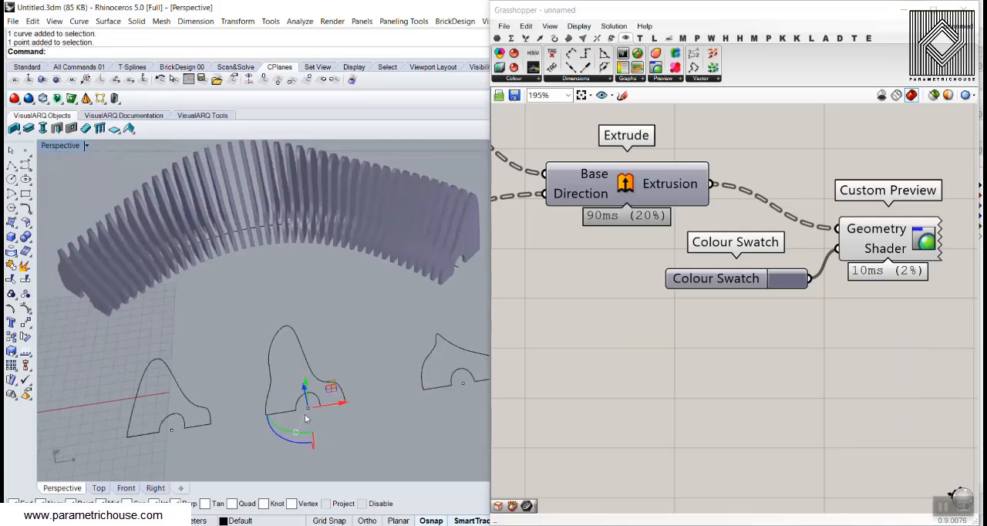
pyautogui.click(317, 378)
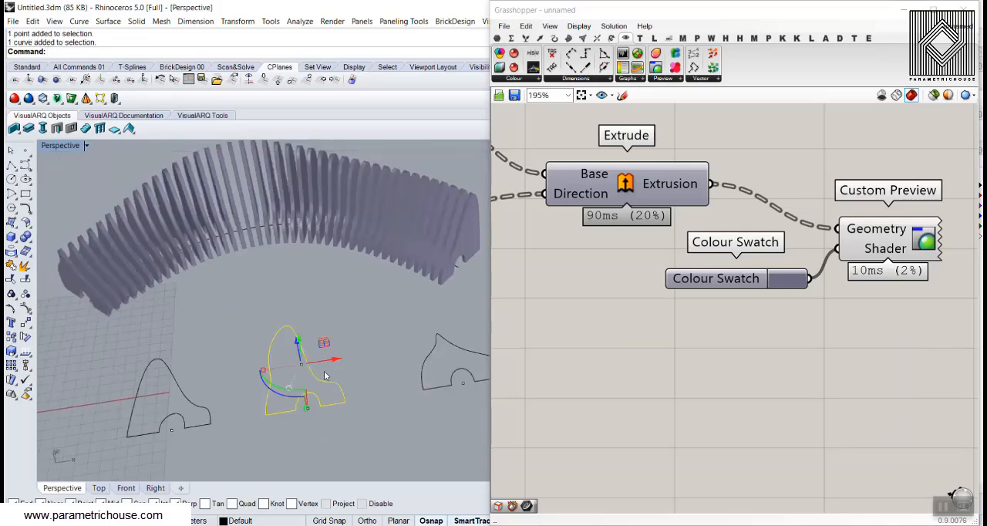
pyautogui.click(312, 390)
pyautogui.scroll(7, 301, 395)
pyautogui.click(295, 409)
pyautogui.click(26, 322)
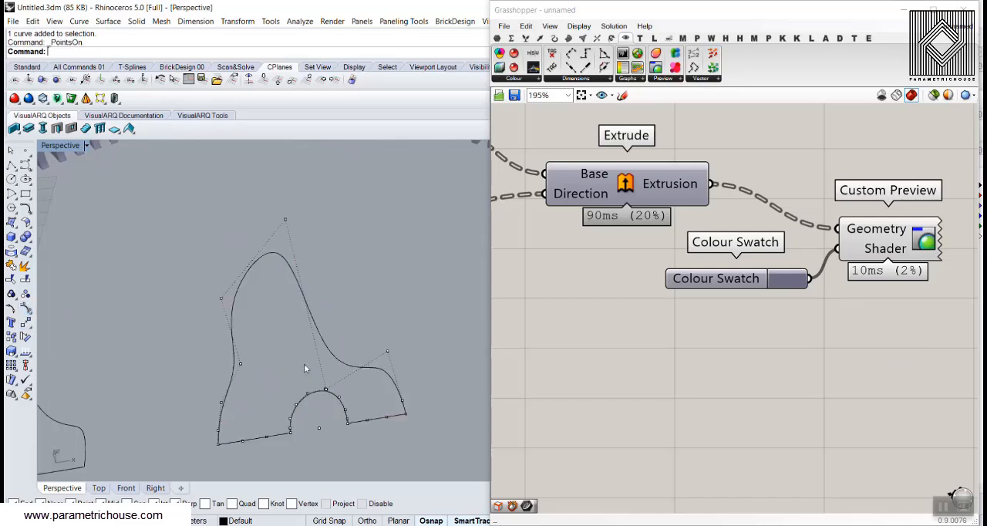
# Move the control points of the arch in the middle section curve upward to make the opening taller
pyautogui.scroll(3, 313, 399)
pyautogui.moveTo(290, 410); pyautogui.dragTo(264, 367)
pyautogui.moveTo(305, 395); pyautogui.dragTo(303, 345)
# Inspect the reshaped slats and underside opening along the bench, and turn off the section curve's control points
pyautogui.moveTo(276, 341); pyautogui.dragTo(211, 324, button='right')
pyautogui.scroll(-8, 211, 325)
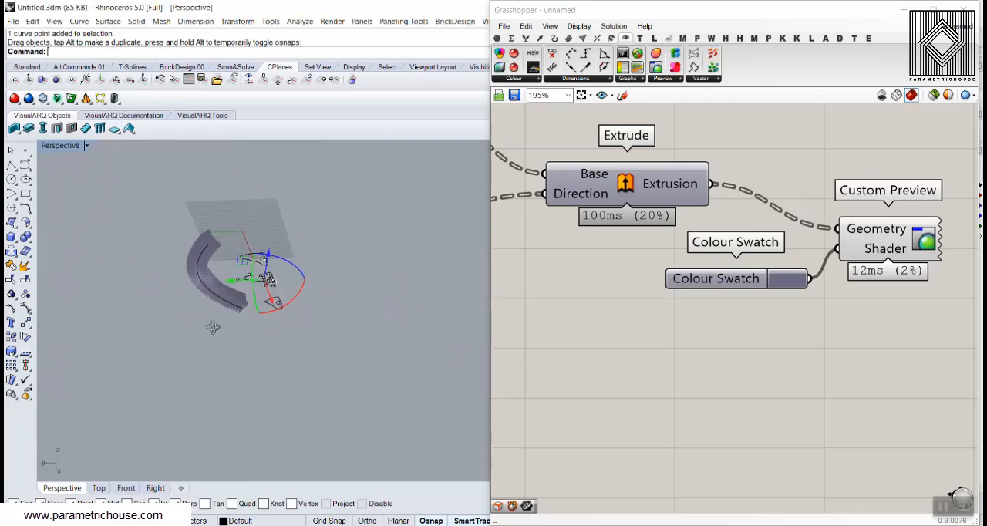
pyautogui.scroll(11, 207, 254)
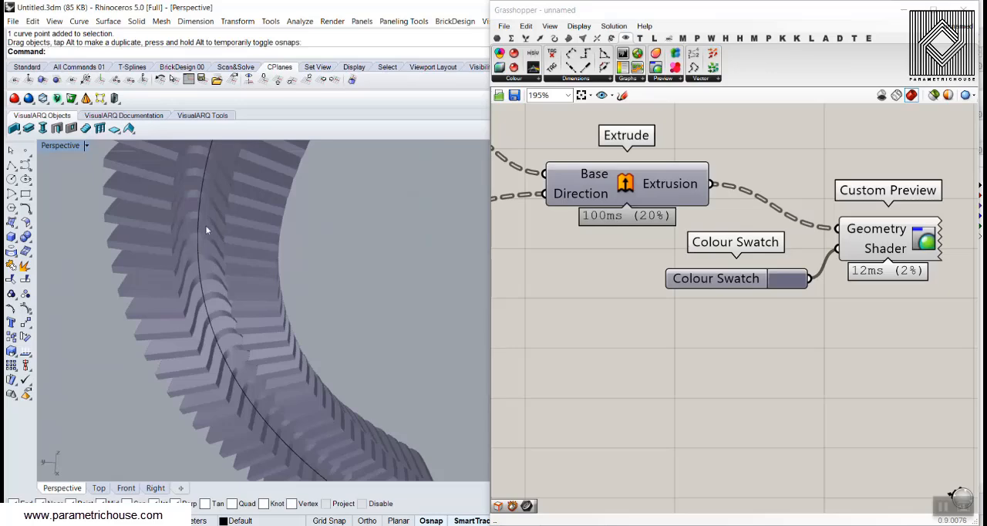
pyautogui.scroll(-8, 206, 230)
pyautogui.moveTo(260, 287); pyautogui.dragTo(246, 338, button='right')
pyautogui.scroll(-3, 250, 340)
pyautogui.scroll(6, 320, 333)
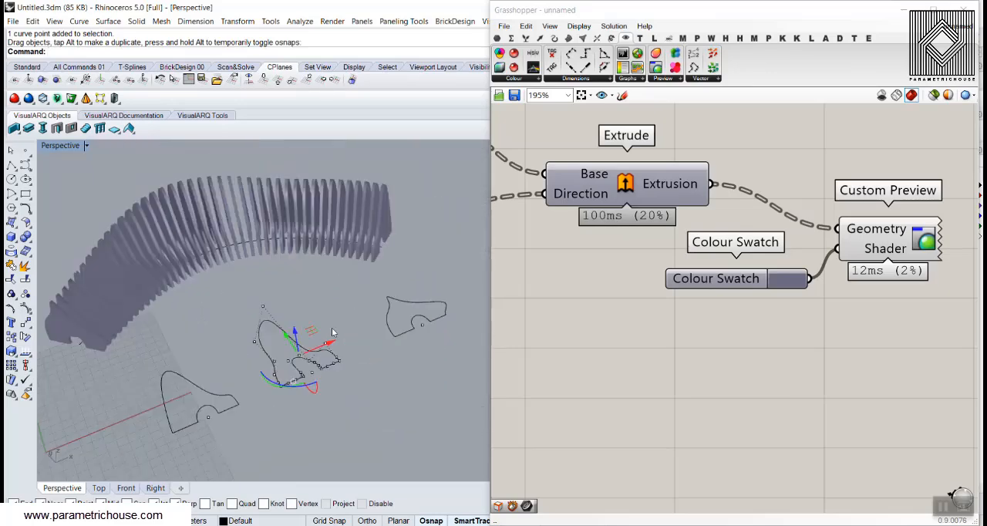
pyautogui.scroll(6, 322, 285)
pyautogui.scroll(-4, 320, 305)
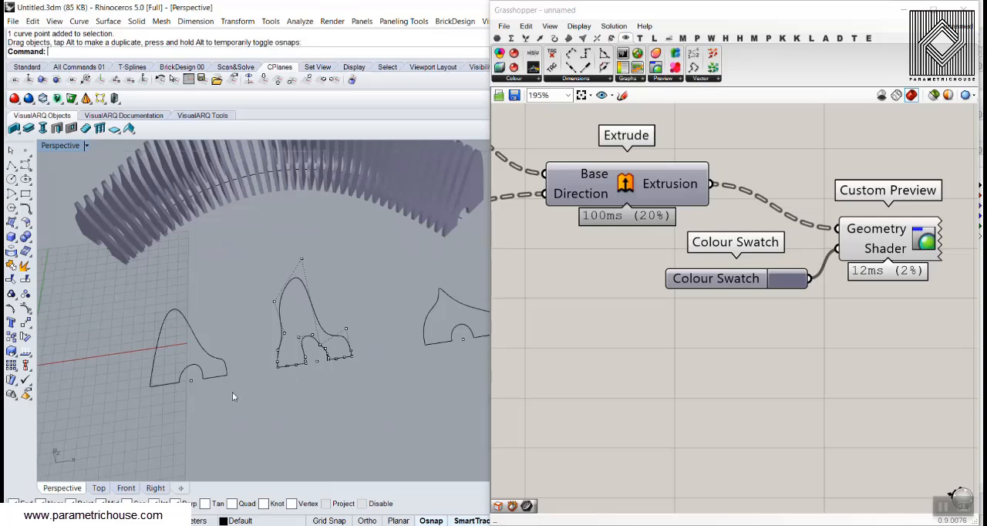
pyautogui.rightClick(28, 310)
pyautogui.moveTo(164, 319); pyautogui.dragTo(201, 329, button='right')
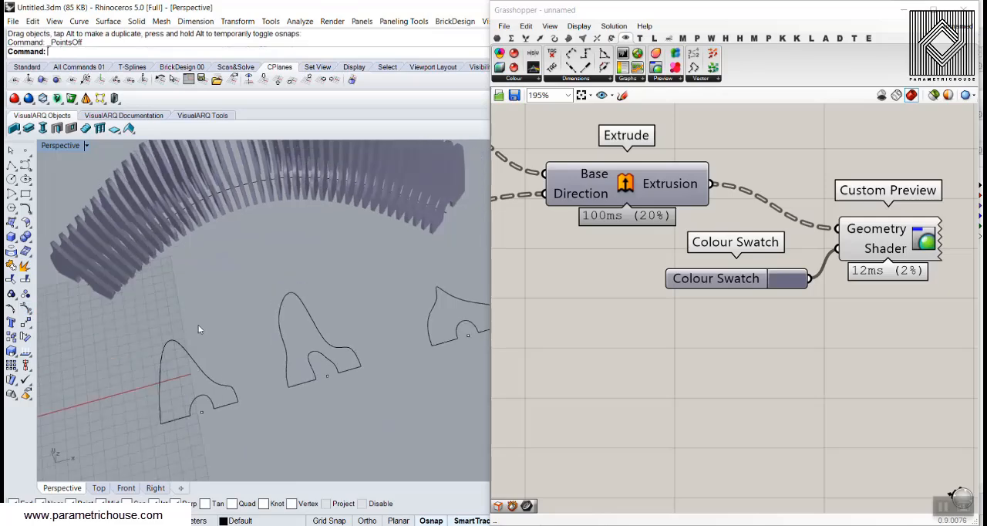
# Add a new Curve parameter below the Colour Swatch and try to reference the first section curve in it
pyautogui.click(498, 39)
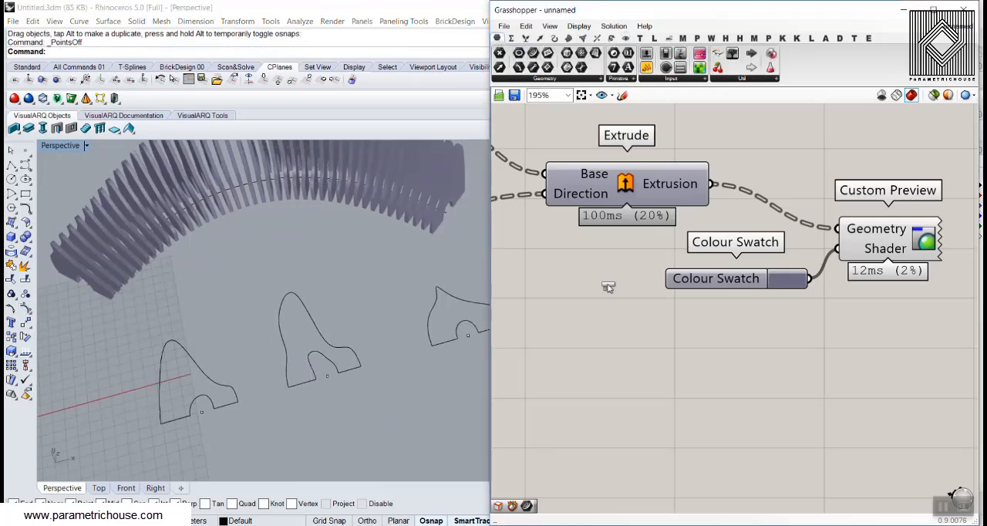
pyautogui.moveTo(608, 287); pyautogui.dragTo(623, 389)
pyautogui.rightClick(622, 386)
pyautogui.click(679, 448)
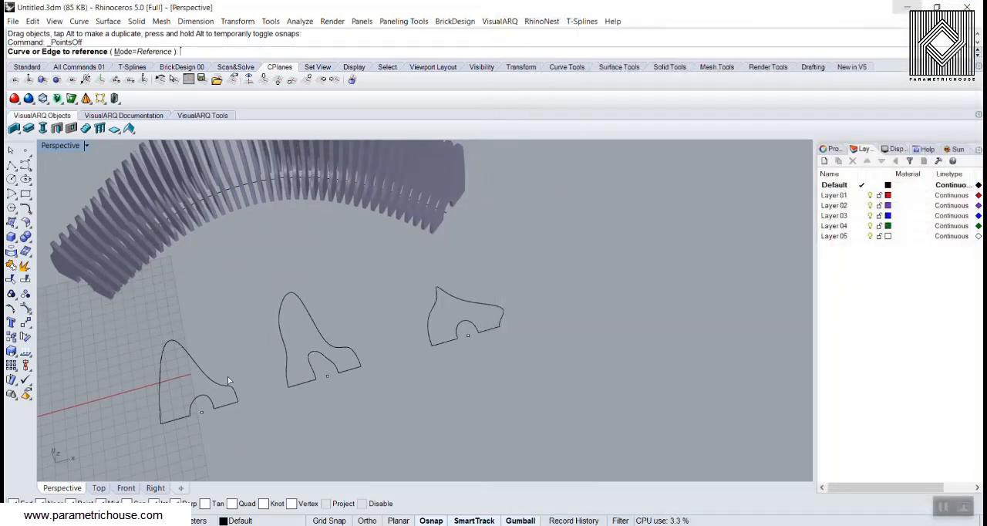
pyautogui.click(210, 383)
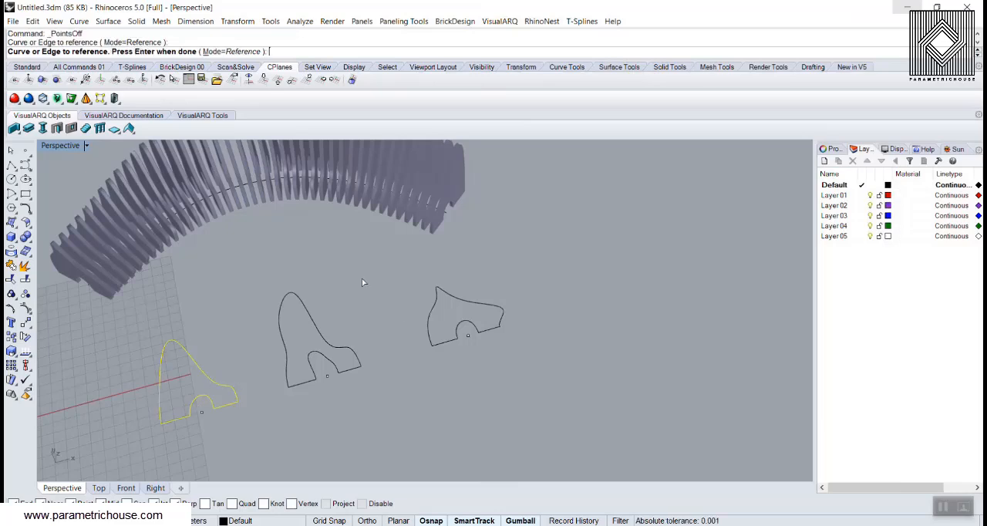
pyautogui.press('Return')
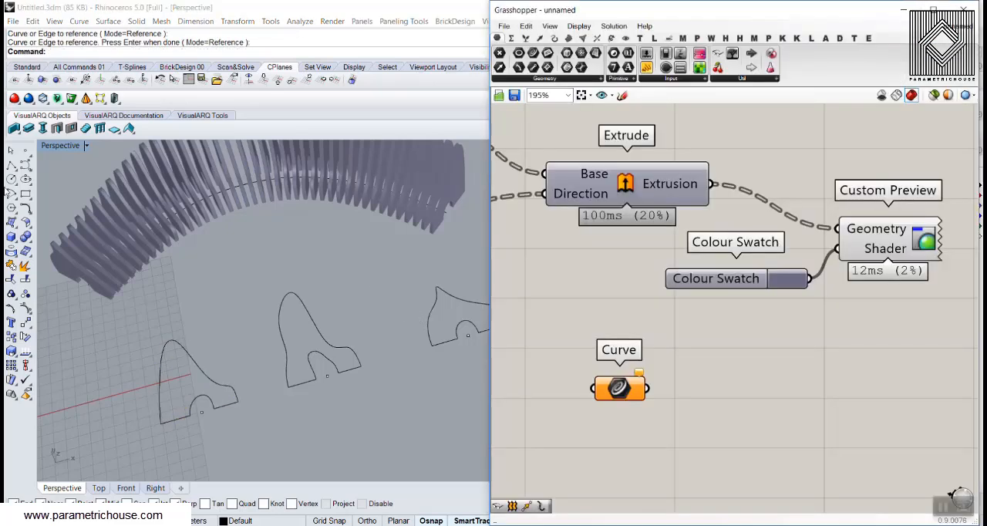
pyautogui.click(11, 166)
pyautogui.scroll(-6, 233, 266)
pyautogui.keyDown('shift'); pyautogui.moveTo(262, 327); pyautogui.dragTo(233, 275, button='right'); pyautogui.keyUp('shift')
pyautogui.scroll(2, 188, 302)
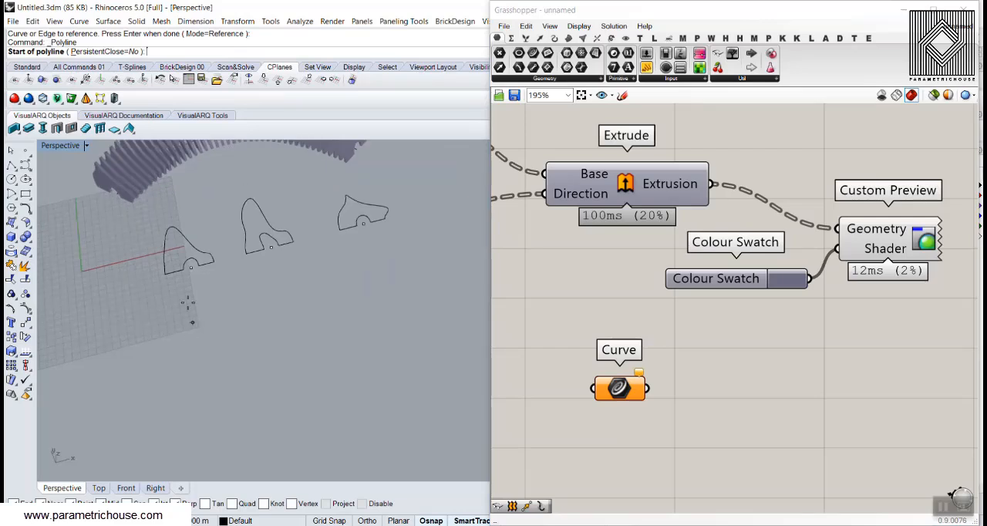
pyautogui.click(184, 298)
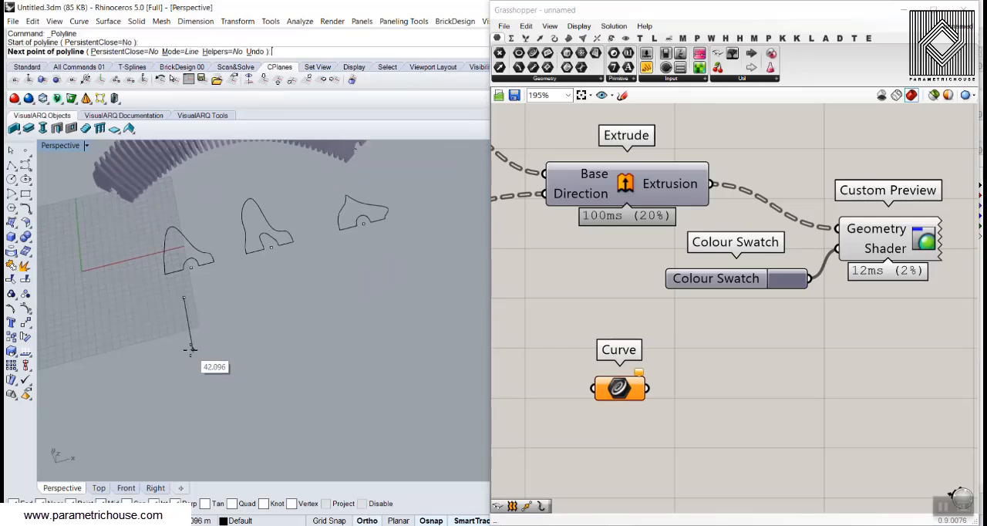
pyautogui.click(190, 348)
pyautogui.press('Escape')
# Draw a straight base line as a polyline on the ground plane in front of the first section curve
pyautogui.rightClick(195, 339)
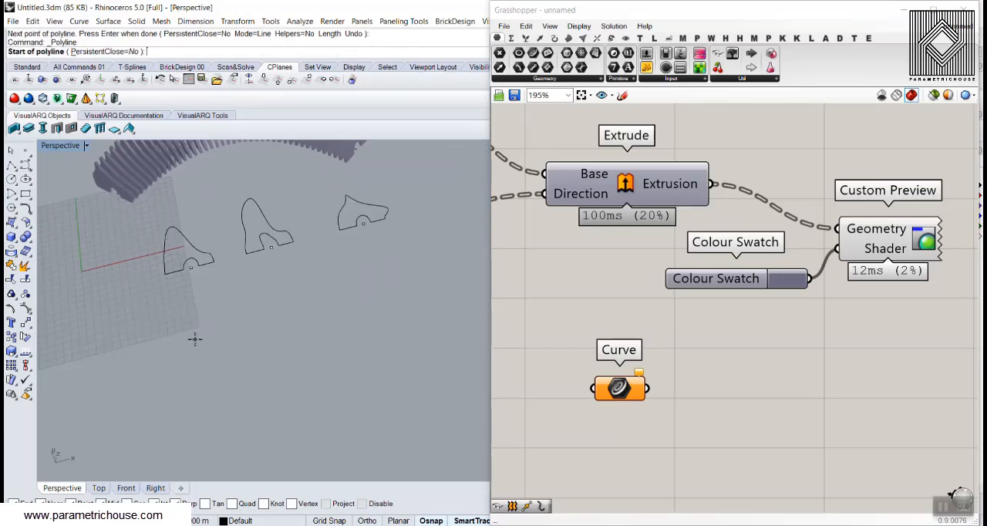
pyautogui.click(180, 337)
pyautogui.keyDown('shift'); pyautogui.click(247, 324); pyautogui.keyUp('shift')
pyautogui.rightClick(246, 326)
# Draw an angular bench outline from straight polyline segments, with a backrest and seat, starting and ending on the base line
pyautogui.scroll(7, 184, 313)
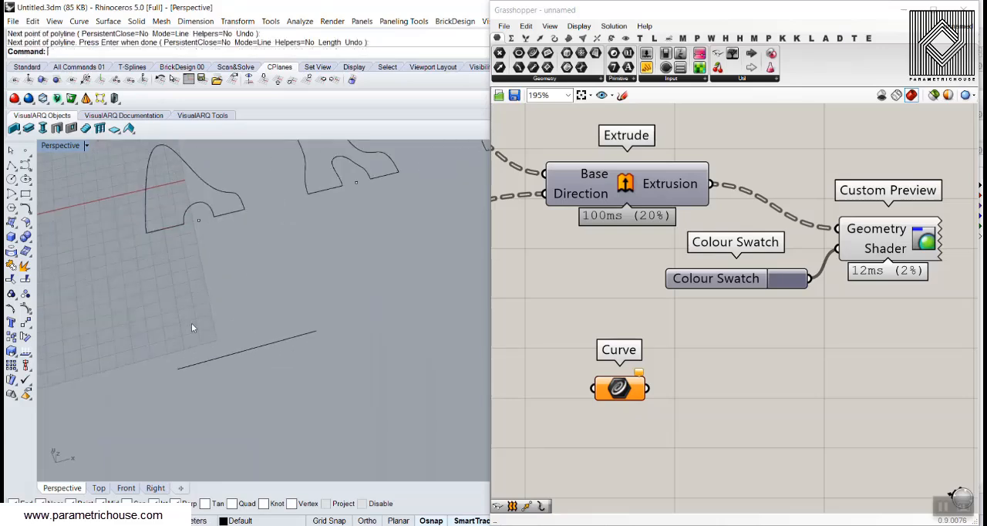
pyautogui.rightClick(200, 347)
pyautogui.click(206, 360)
pyautogui.click(174, 307)
pyautogui.click(219, 259)
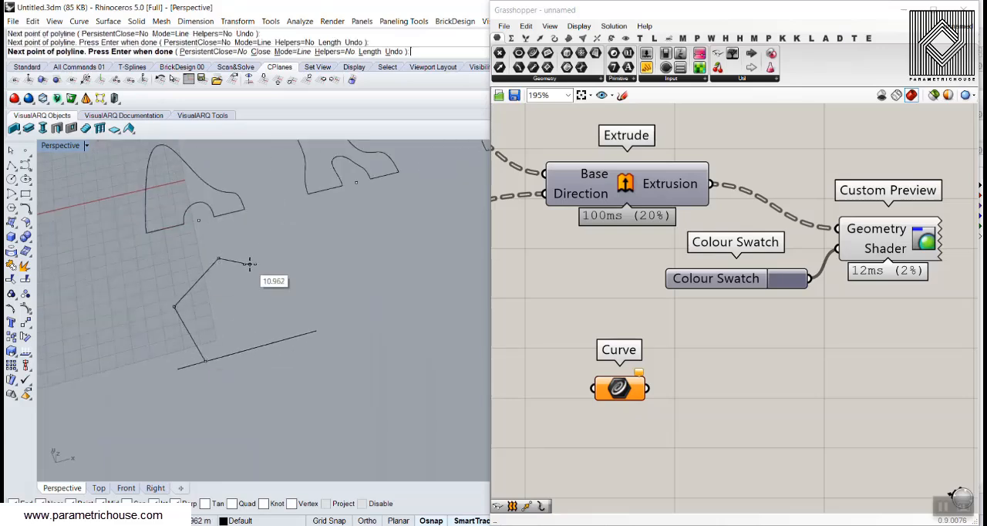
pyautogui.click(249, 264)
pyautogui.click(236, 302)
pyautogui.click(277, 301)
pyautogui.click(286, 338)
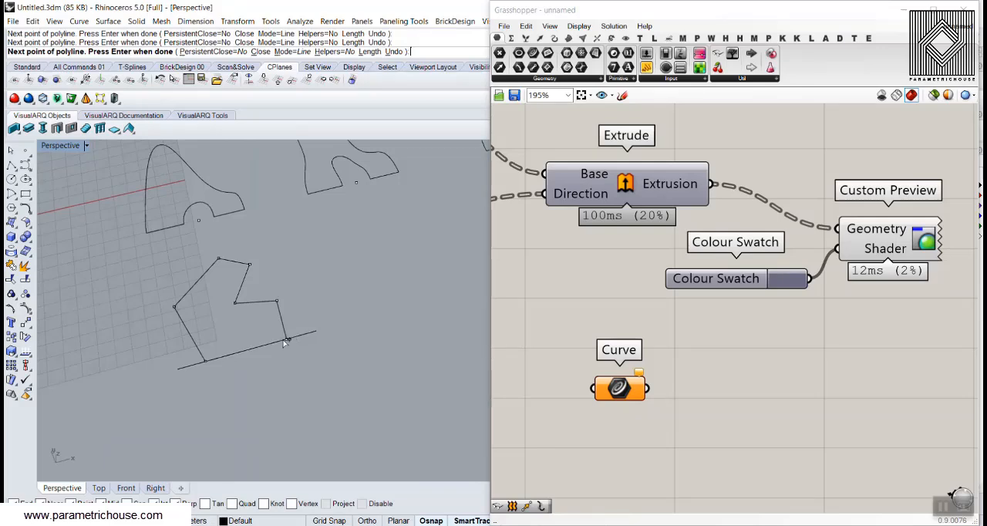
pyautogui.rightClick(284, 339)
# Draw an angular four-segment opening inside the bench outline, with both ends on the base line
pyautogui.rightClick(229, 351)
pyautogui.click(229, 353)
pyautogui.click(213, 330)
pyautogui.click(234, 316)
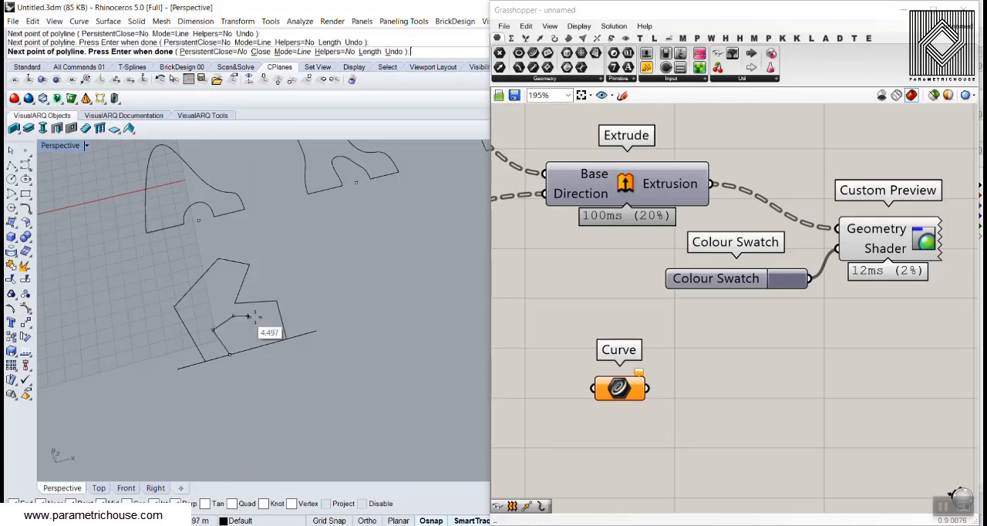
pyautogui.click(257, 317)
pyautogui.click(264, 344)
pyautogui.rightClick(264, 345)
# Trim away the parts of the base line inside the opening and outside the angular bench outline
pyautogui.moveTo(317, 370); pyautogui.dragTo(181, 314)
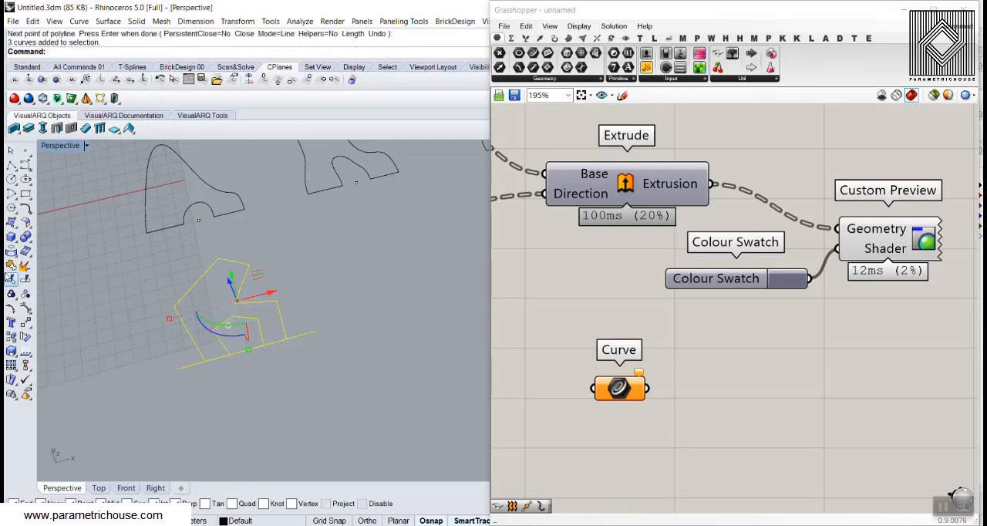
pyautogui.click(10, 280)
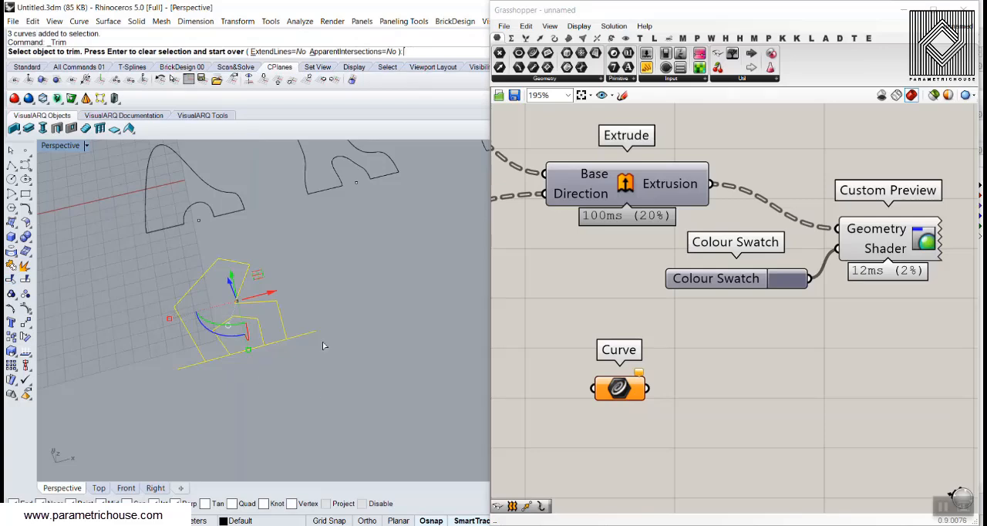
pyautogui.click(243, 350)
pyautogui.click(192, 365)
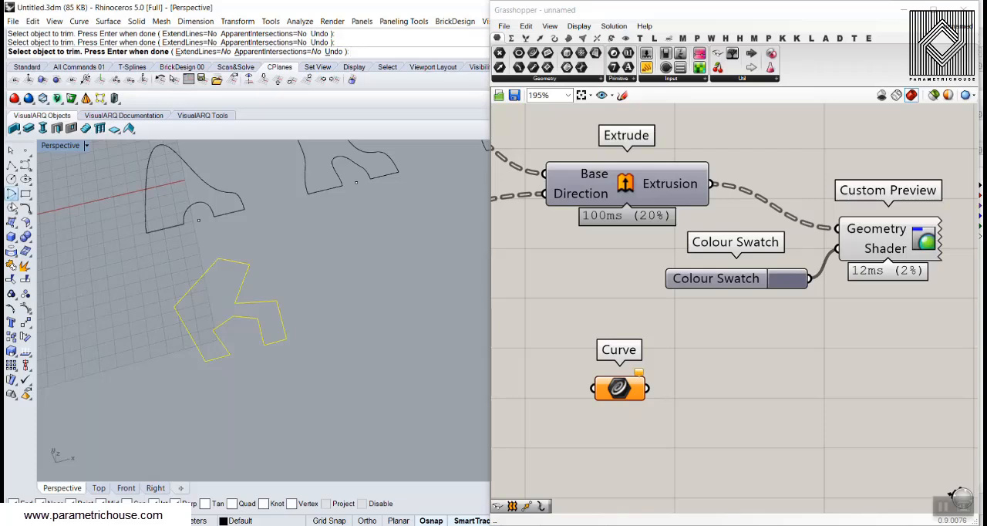
# Join the trimmed pieces into one closed profile and duplicate it twice along X, in front of the other two section curves
pyautogui.click(10, 270)
pyautogui.scroll(-4, 80, 356)
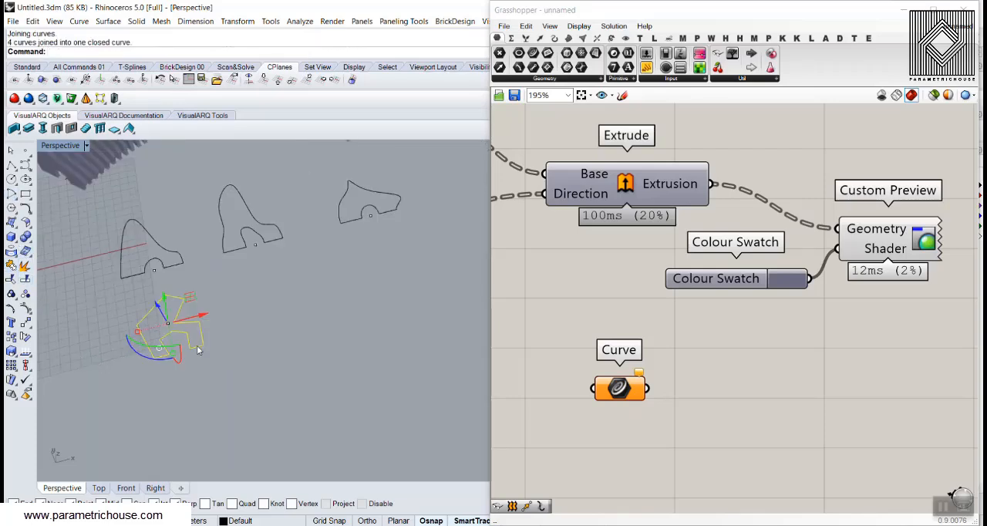
pyautogui.keyDown('alt'); pyautogui.moveTo(206, 318); pyautogui.dragTo(428, 258); pyautogui.keyUp('alt')
# Delete the Curve parameter below the Colour Swatch in Grasshopper
pyautogui.moveTo(661, 345); pyautogui.dragTo(591, 418)
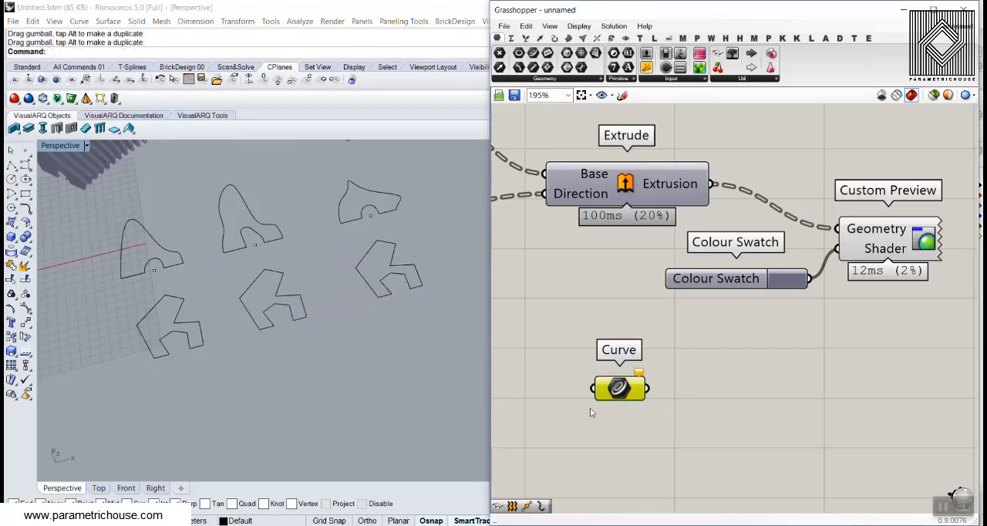
pyautogui.press('Delete')
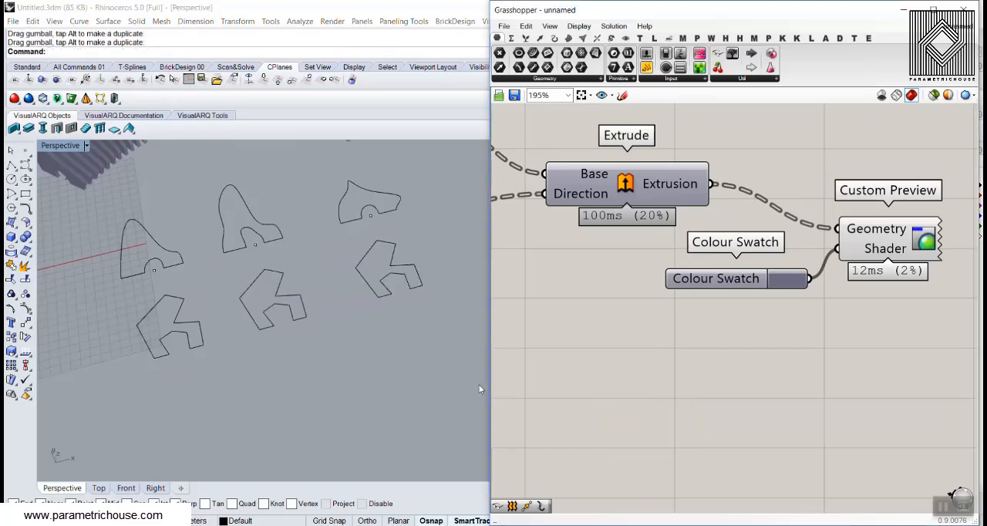
# Place a point object midway between the two feet of the first angular profile
pyautogui.click(24, 152)
pyautogui.scroll(5, 155, 313)
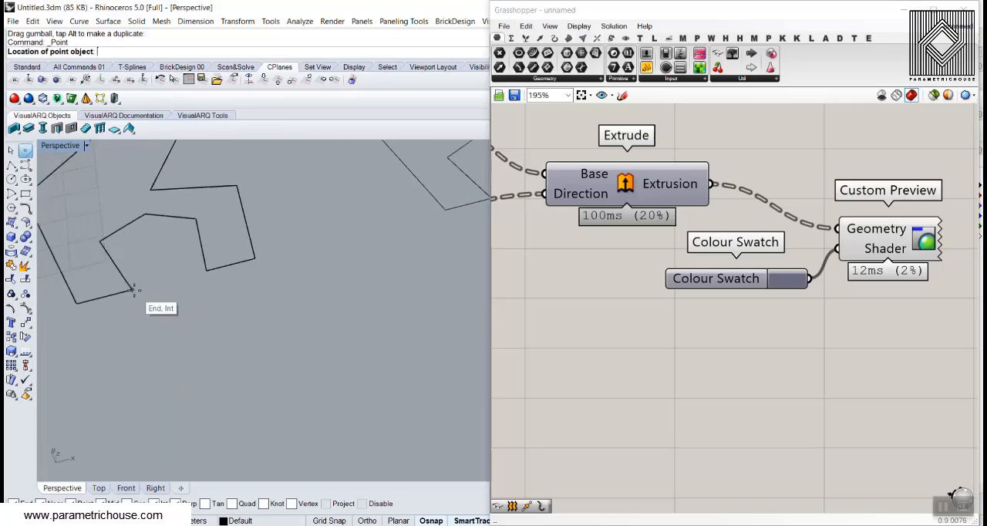
pyautogui.click(170, 279)
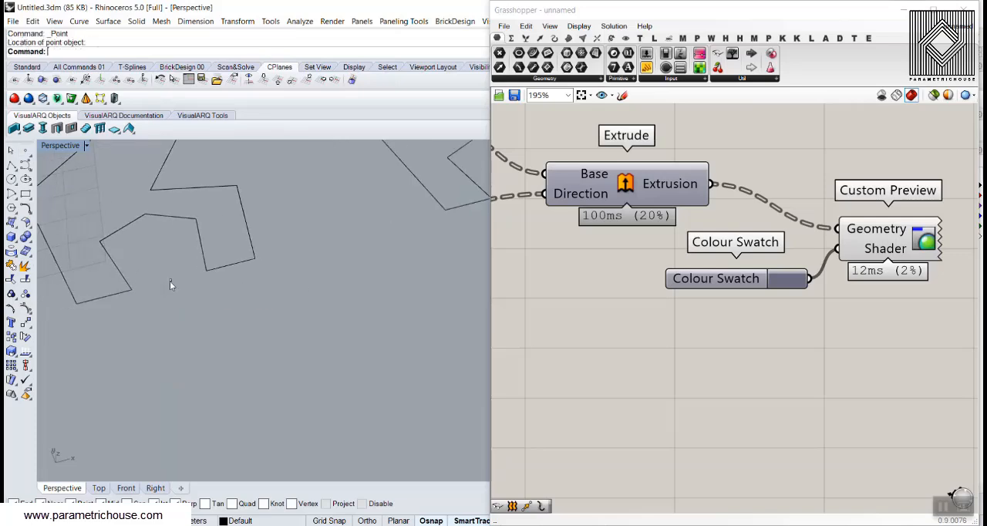
# Copy the point to the other two angular profiles, using the outer foot corner of each profile as reference
pyautogui.click(25, 337)
pyautogui.scroll(-5, 123, 297)
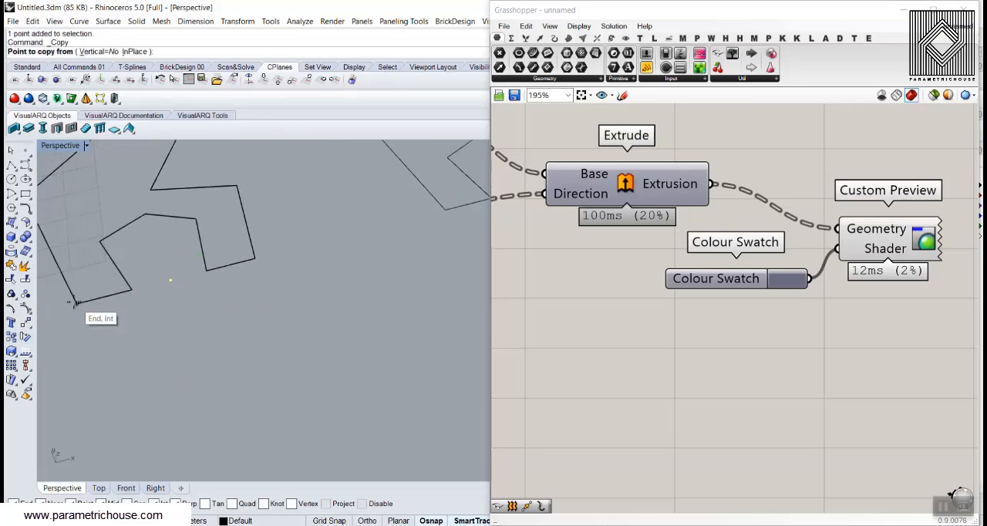
pyautogui.click(79, 310)
pyautogui.click(299, 256)
pyautogui.scroll(-5, 268, 318)
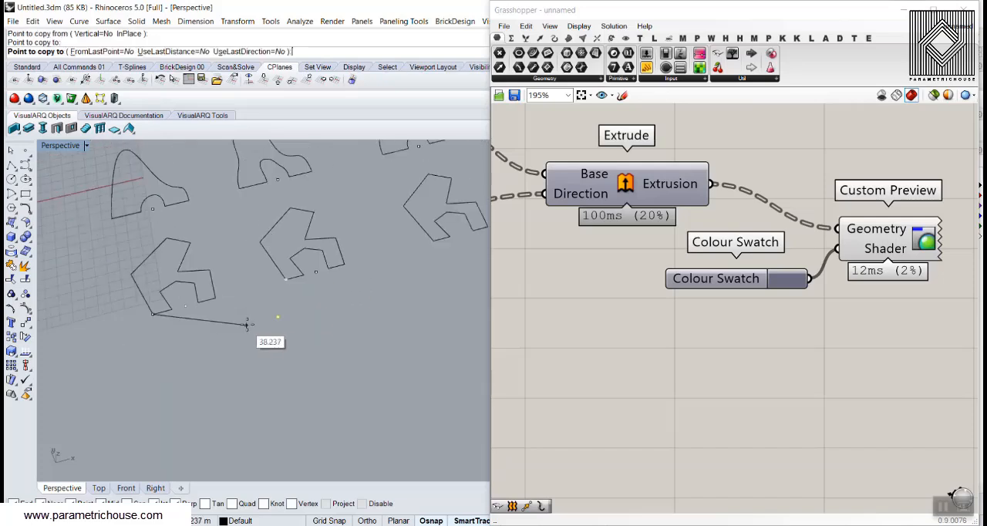
pyautogui.click(433, 242)
pyautogui.rightClick(434, 262)
pyautogui.scroll(-7, 431, 276)
pyautogui.click(389, 326)
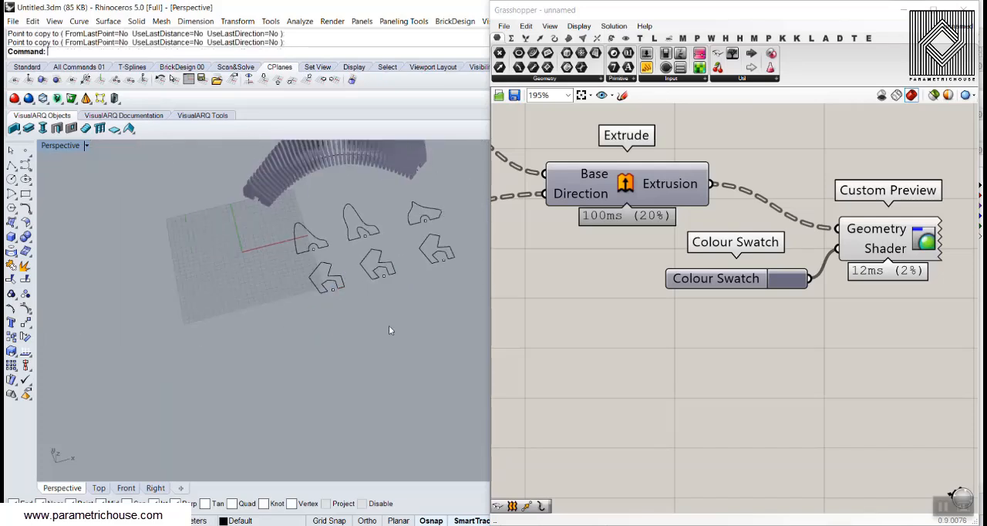
# Disable the Sweep1 component in the Grasshopper definition
pyautogui.scroll(-4, 389, 326)
pyautogui.moveTo(650, 258); pyautogui.dragTo(751, 288, button='right')
pyautogui.scroll(-4, 764, 288)
pyautogui.moveTo(598, 276); pyautogui.dragTo(774, 277, button='right')
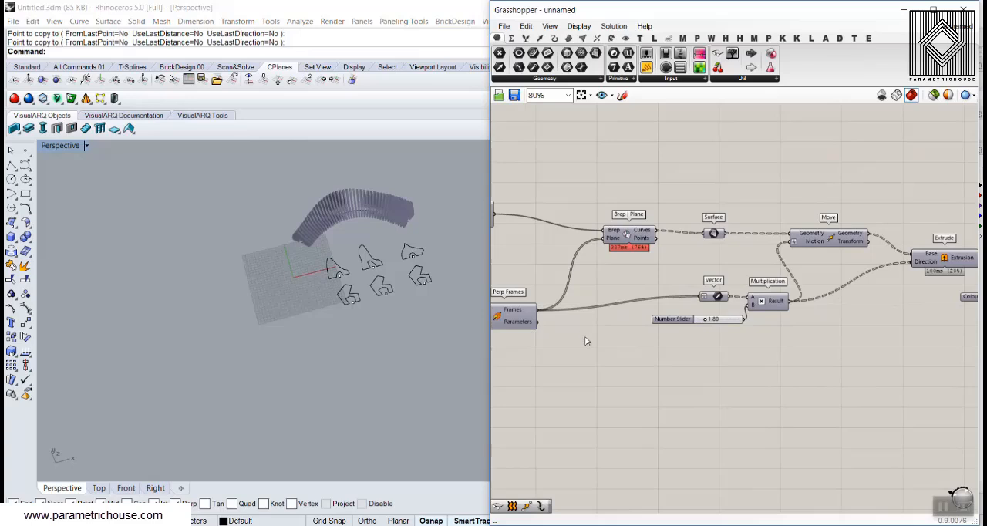
pyautogui.scroll(-2, 532, 334)
pyautogui.moveTo(532, 334); pyautogui.dragTo(830, 321, button='right')
pyautogui.scroll(3, 701, 258)
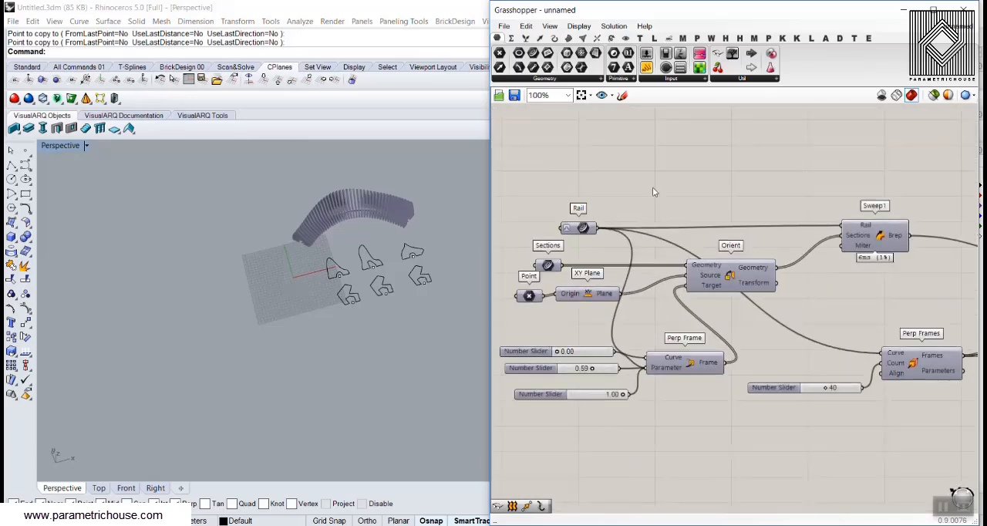
pyautogui.scroll(2, 856, 244)
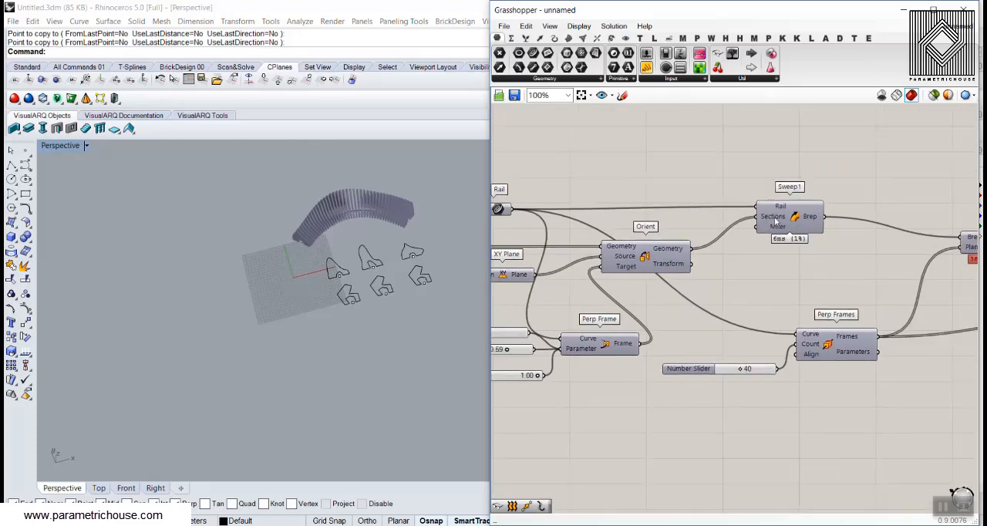
pyautogui.rightClick(790, 213)
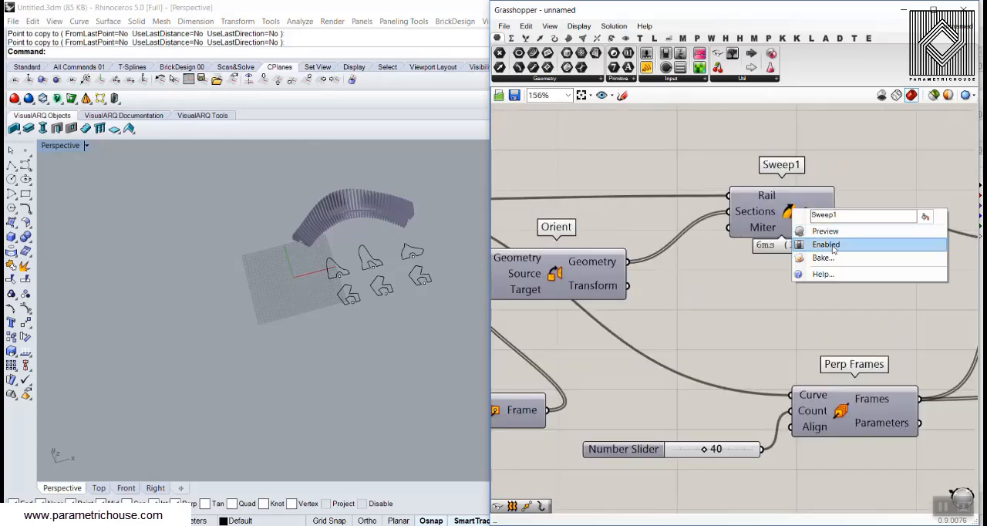
pyautogui.click(831, 245)
# Reference the three angular profiles, in order along X, as the curves of the Sections parameter
pyautogui.moveTo(704, 286); pyautogui.dragTo(830, 276, button='right')
pyautogui.scroll(-3, 830, 276)
pyautogui.scroll(3, 706, 267)
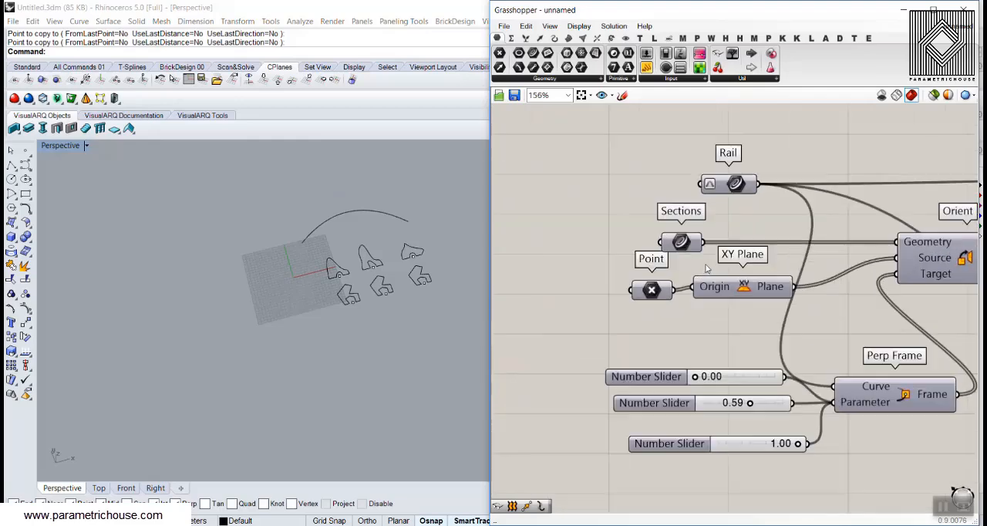
pyautogui.rightClick(681, 242)
pyautogui.click(722, 412)
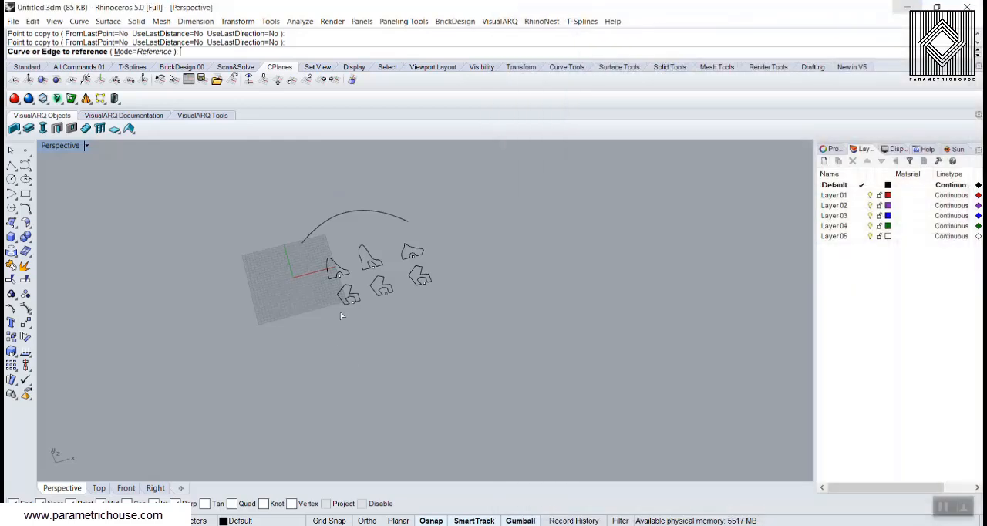
pyautogui.click(349, 296)
pyautogui.click(382, 287)
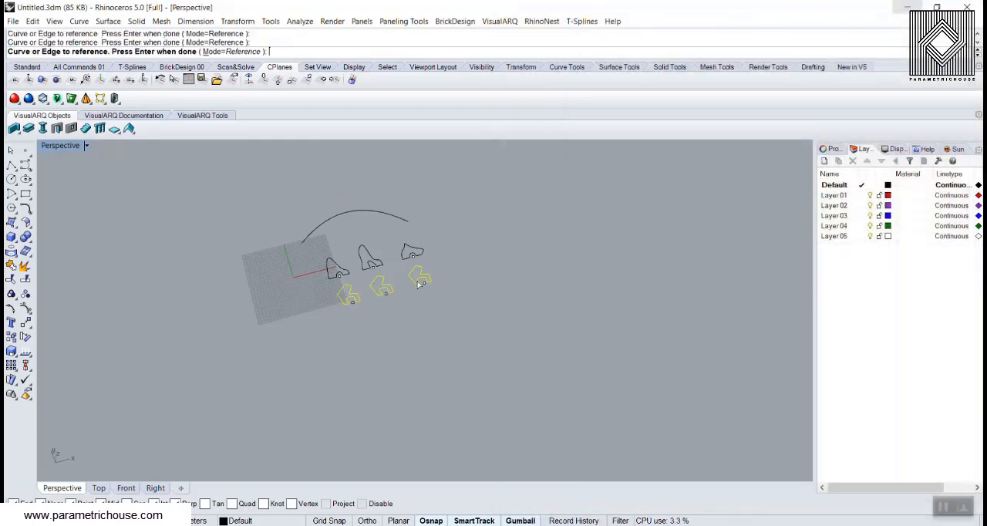
pyautogui.press('Return')
# Reference the three points of the angular profiles in the Point parameter, in the same order
pyautogui.rightClick(654, 292)
pyautogui.click(698, 429)
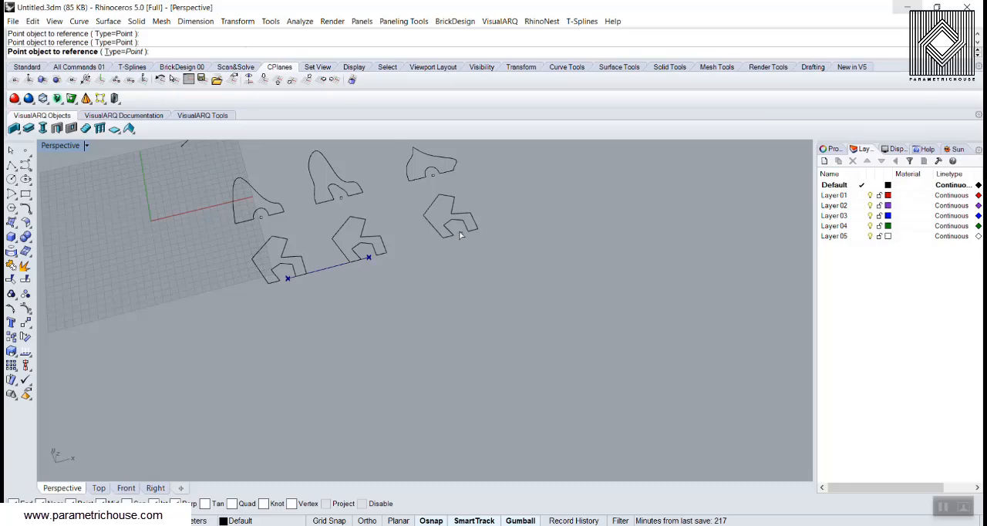
pyautogui.press('Return')
# Enable the Sweep1 component again to rebuild the bench from the angular profiles
pyautogui.scroll(-4, 549, 274)
pyautogui.moveTo(898, 233); pyautogui.dragTo(833, 233, button='right')
pyautogui.scroll(2, 833, 233)
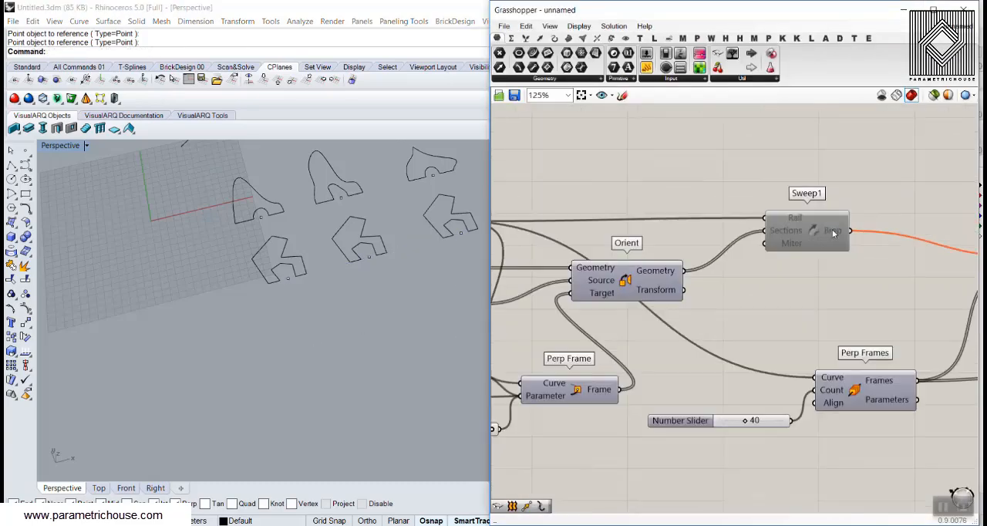
pyautogui.rightClick(817, 231)
pyautogui.click(845, 247)
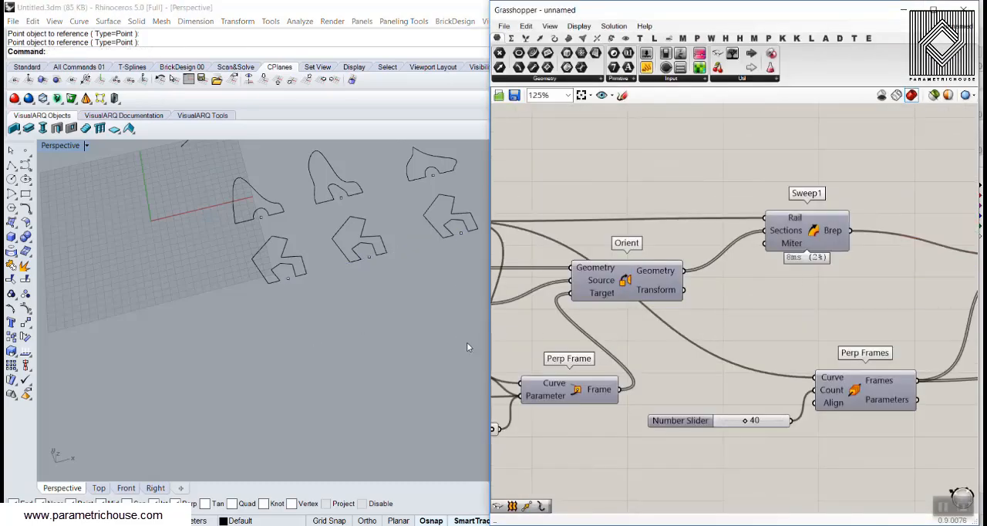
# Examine the angular slatted bench from several sides, including its ends and the profiles in front of it
pyautogui.scroll(-5, 352, 314)
pyautogui.keyDown('shift'); pyautogui.moveTo(352, 314); pyautogui.dragTo(316, 401, button='right'); pyautogui.keyUp('shift')
pyautogui.scroll(8, 229, 355)
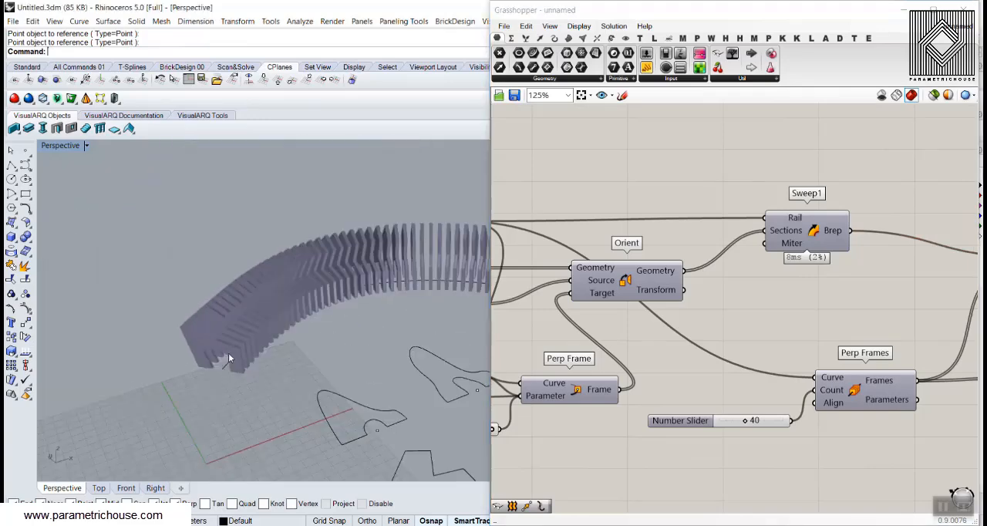
pyautogui.moveTo(229, 355)
pyautogui.mouseDown(button='right')
pyautogui.moveTo(303, 324)
pyautogui.moveTo(287, 285)
pyautogui.moveTo(213, 347)
pyautogui.mouseUp(button='right')
pyautogui.scroll(-6, 250, 314)
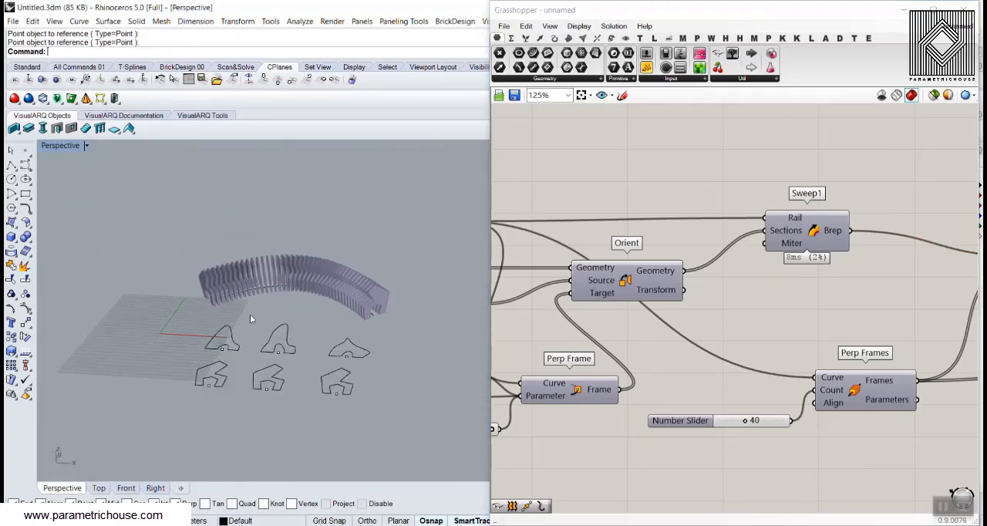
pyautogui.moveTo(250, 314); pyautogui.dragTo(297, 344, button='right')
pyautogui.keyDown('ctrl'); pyautogui.moveTo(297, 343); pyautogui.dragTo(313, 391, button='right'); pyautogui.keyUp('ctrl')
pyautogui.scroll(5, 314, 390)
# Select the middle angular profile and turn on its control points
pyautogui.click(312, 389)
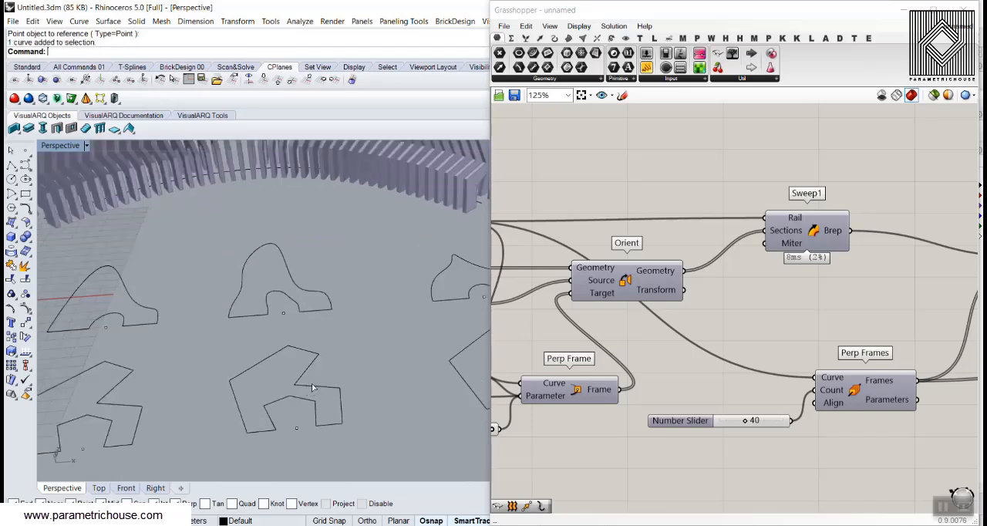
pyautogui.press('F10')
pyautogui.scroll(5, 321, 388)
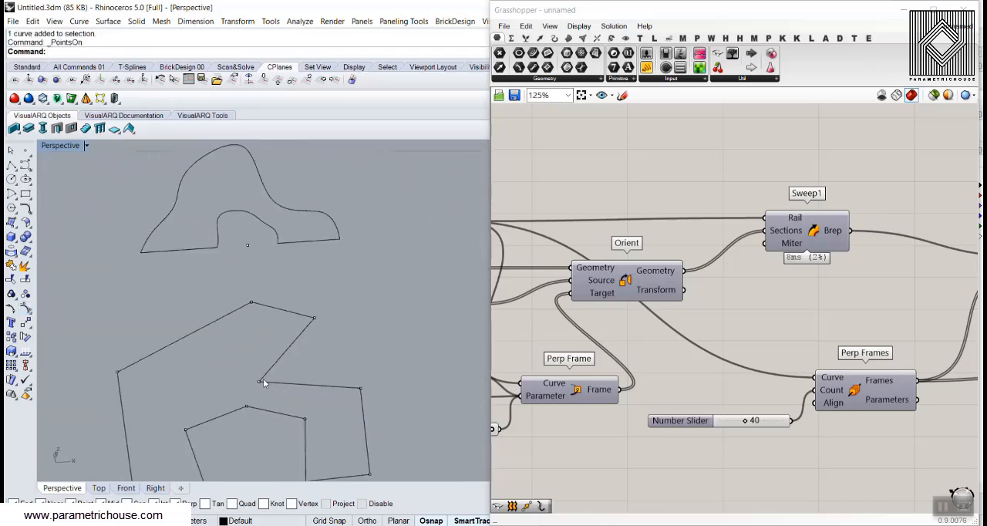
pyautogui.scroll(3, 343, 326)
pyautogui.scroll(-6, 321, 386)
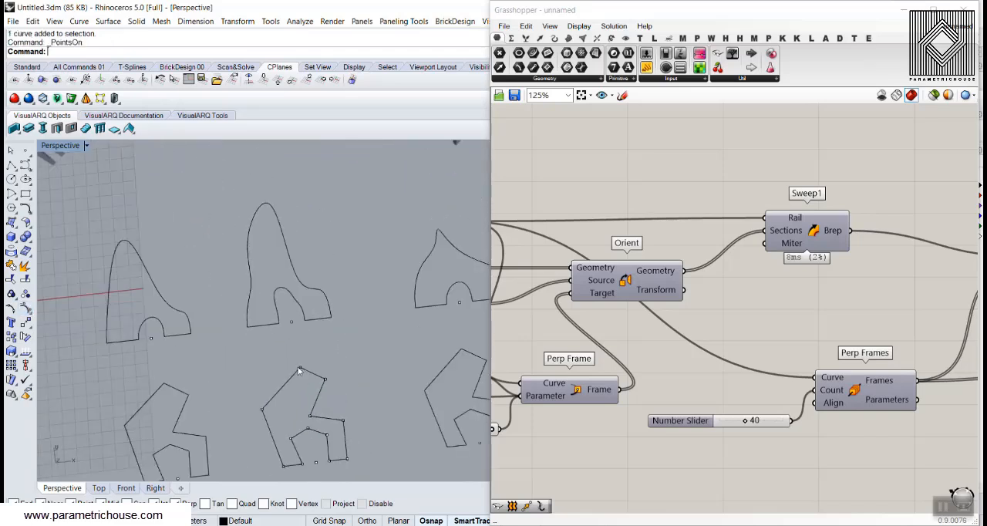
# Move the topmost control point of the middle angular profile upward and outward toward the back
pyautogui.click(300, 370)
pyautogui.moveTo(300, 354); pyautogui.dragTo(301, 337)
pyautogui.moveTo(324, 351); pyautogui.dragTo(276, 359)
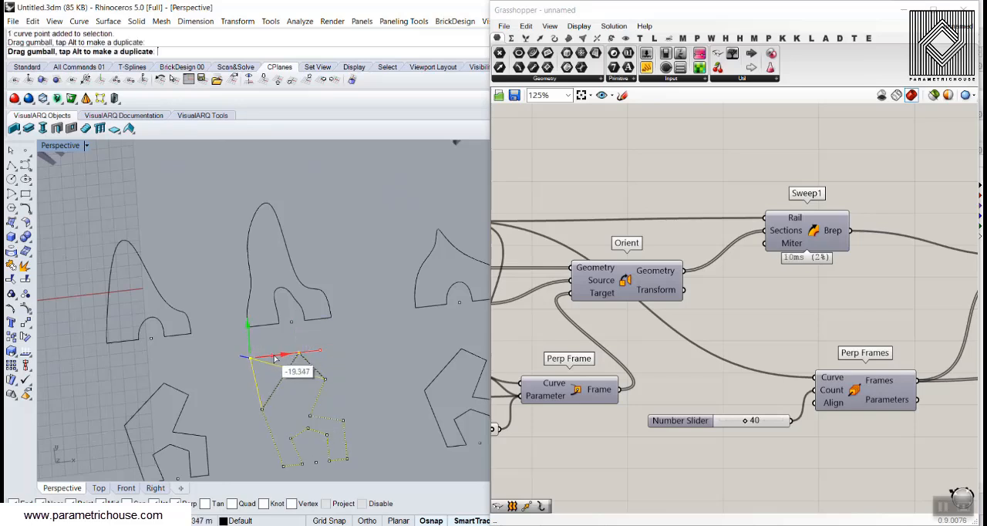
# Reshape the backrest and seat side of the middle angular profile by moving its control points, starting with the backrest's front corner
pyautogui.click(325, 381)
pyautogui.moveTo(322, 378); pyautogui.dragTo(344, 407)
pyautogui.click(333, 428)
pyautogui.scroll(4, 333, 429)
pyautogui.click(349, 419)
pyautogui.click(365, 387)
# Select the third angular profile, below the low pointed curve, and turn on its control points
pyautogui.scroll(-8, 365, 388)
pyautogui.moveTo(361, 386); pyautogui.dragTo(310, 285, button='right')
pyautogui.scroll(10, 308, 284)
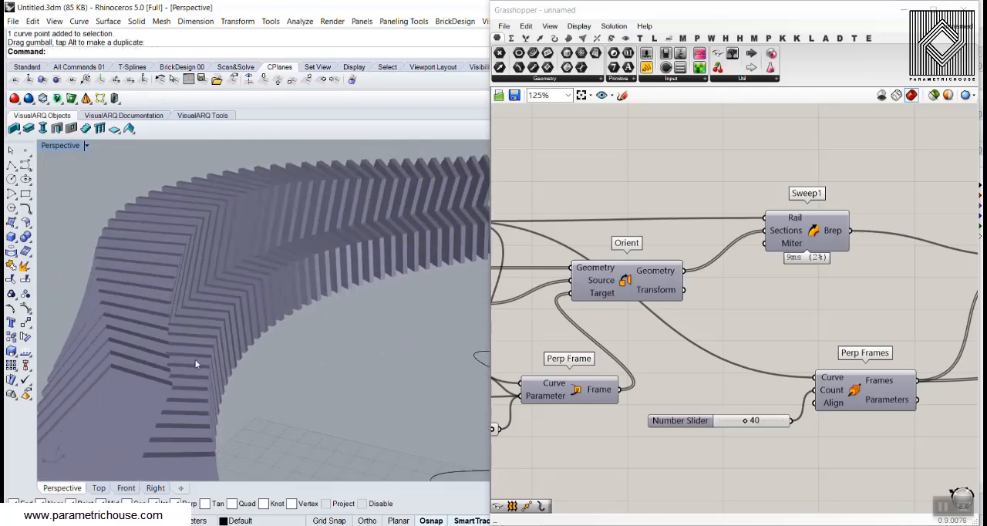
pyautogui.moveTo(196, 365); pyautogui.dragTo(289, 434, button='right')
pyautogui.scroll(-10, 213, 335)
pyautogui.scroll(6, 289, 434)
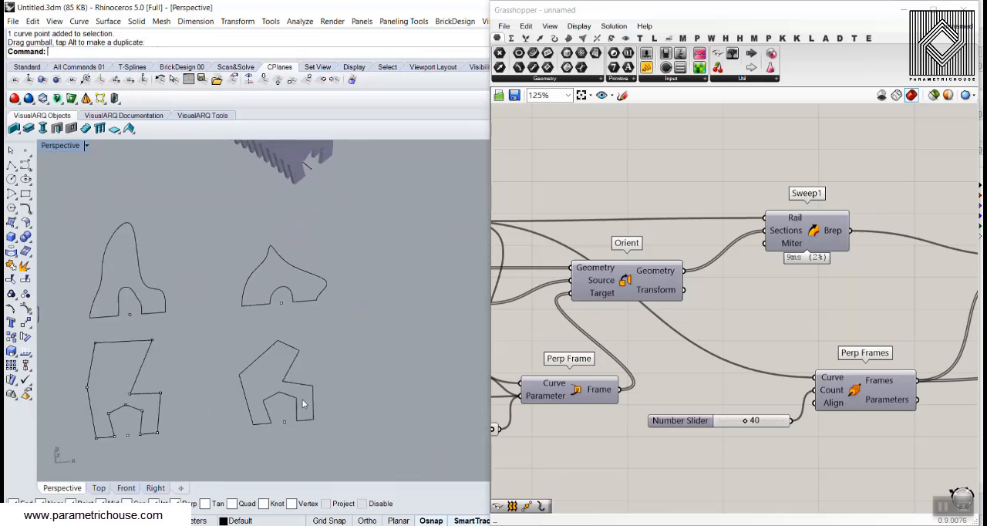
pyautogui.scroll(3, 304, 404)
pyautogui.click(306, 377)
pyautogui.click(25, 309)
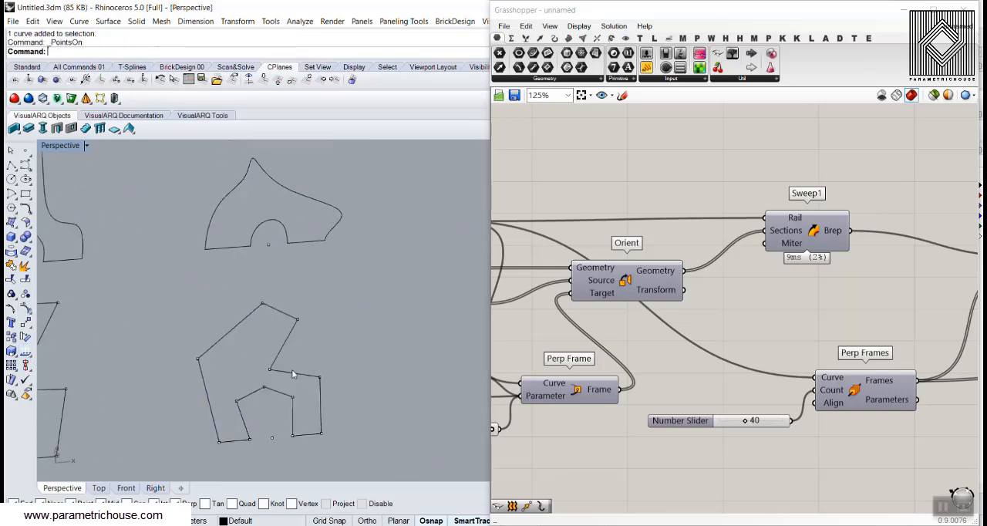
# Raise the seat's front corner of the third angular profile so that the seat edge runs level
pyautogui.moveTo(321, 356); pyautogui.dragTo(335, 328)
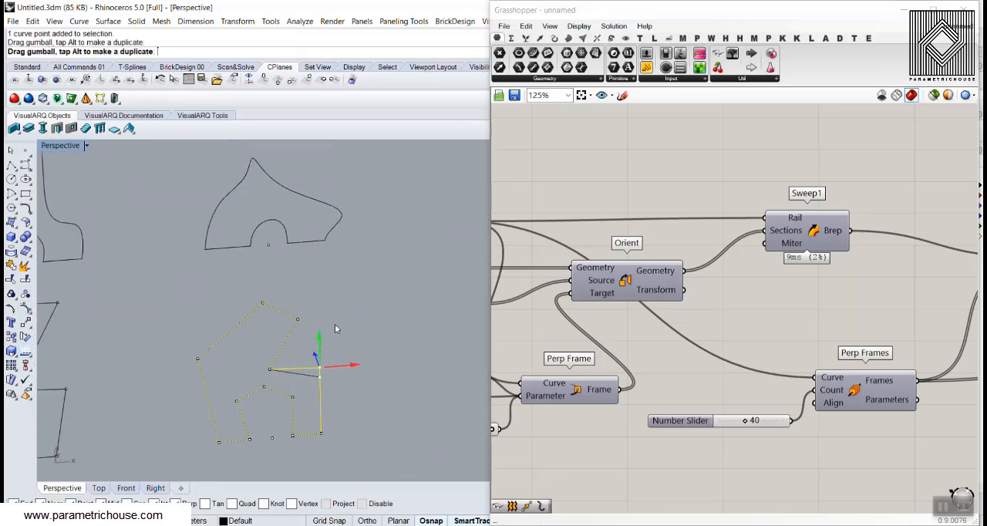
pyautogui.click(377, 369)
pyautogui.scroll(-4, 377, 369)
pyautogui.keyDown('shift'); pyautogui.moveTo(307, 337); pyautogui.dragTo(345, 347, button='right'); pyautogui.keyUp('shift')
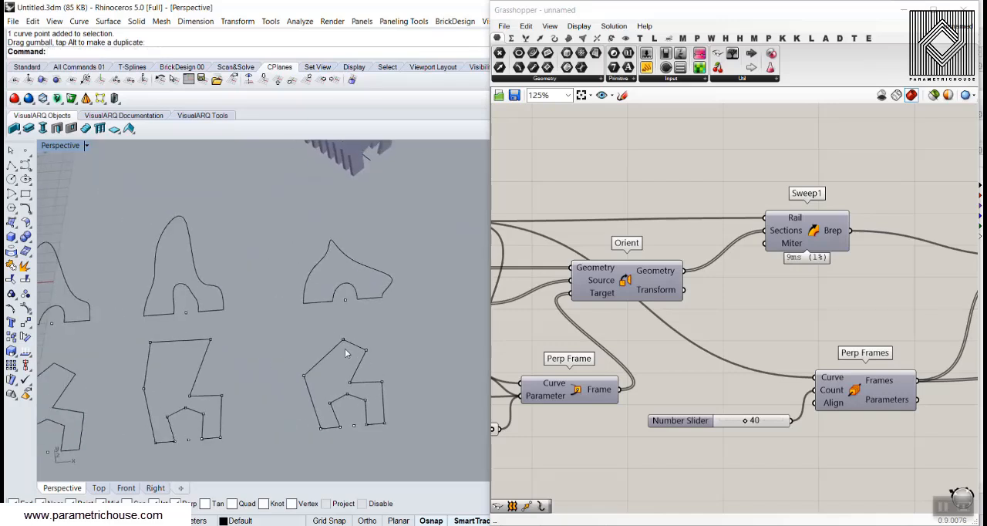
# Move the third angular profile's top corner far out toward the back and raise the backrest's front corner
pyautogui.scroll(2, 345, 348)
pyautogui.click(341, 338)
pyautogui.moveTo(363, 337); pyautogui.dragTo(281, 343)
pyautogui.click(371, 347)
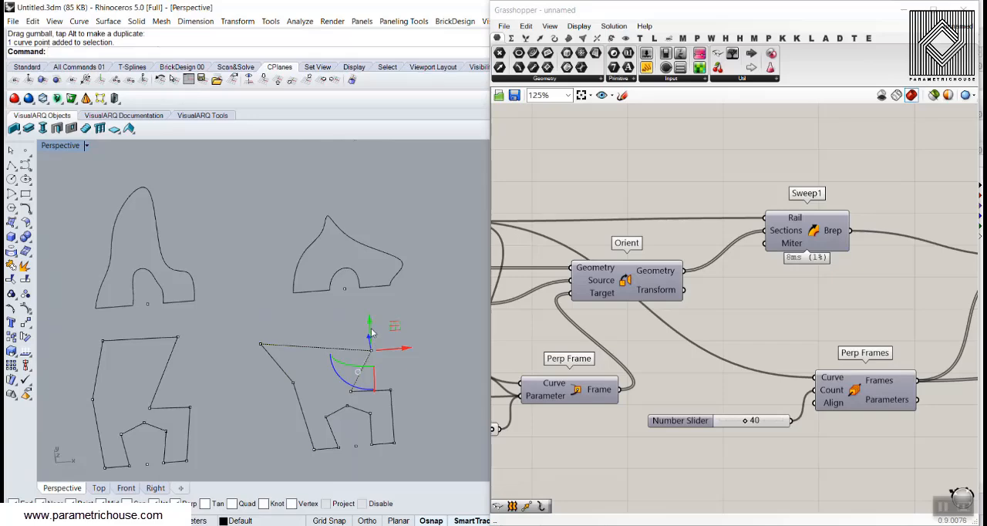
pyautogui.moveTo(371, 333); pyautogui.dragTo(405, 361)
# Bake the bench's slats from the Grasshopper definition into Rhino with the default attributes
pyautogui.scroll(-14, 410, 340)
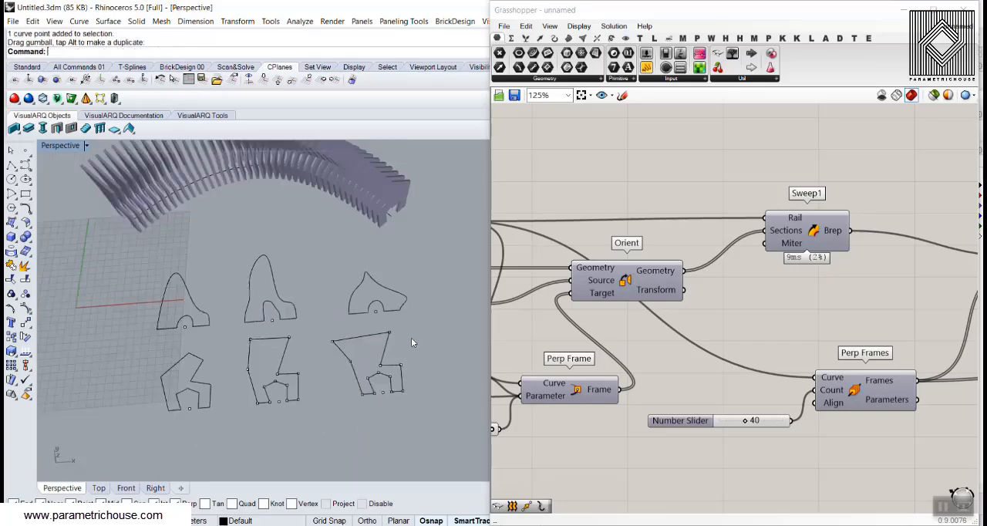
pyautogui.scroll(8, 276, 292)
pyautogui.moveTo(270, 359); pyautogui.dragTo(294, 329, button='right')
pyautogui.scroll(-7, 282, 317)
pyautogui.scroll(4, 284, 314)
pyautogui.scroll(-4, 794, 258)
pyautogui.moveTo(819, 268); pyautogui.dragTo(663, 251, button='right')
pyautogui.scroll(4, 668, 247)
pyautogui.rightClick(638, 229)
pyautogui.click(656, 253)
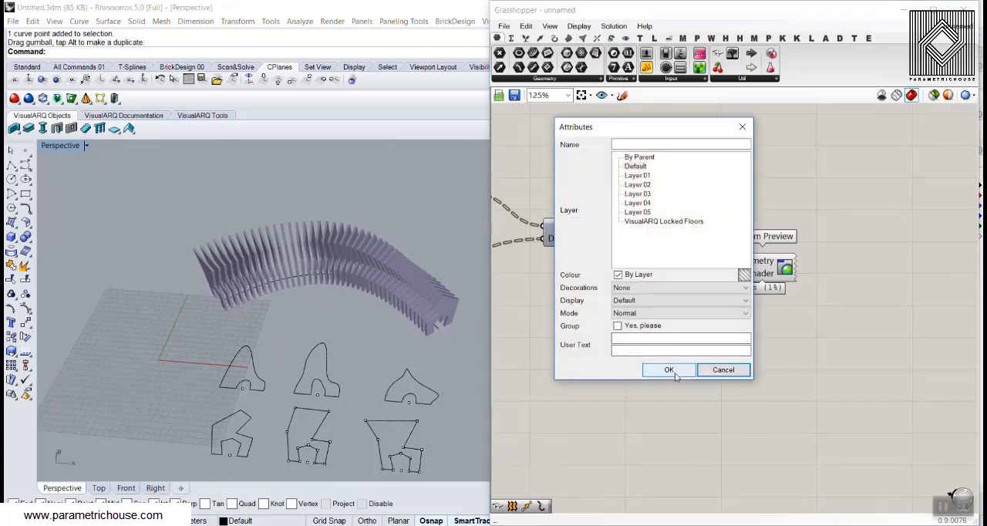
pyautogui.click(675, 372)
# Minimize Grasshopper and examine the baked slatted bench from several sides, including its end section, slat spacing and overall curve
pyautogui.click(904, 11)
pyautogui.moveTo(212, 344)
pyautogui.mouseDown(button='right')
pyautogui.moveTo(270, 326)
pyautogui.moveTo(494, 334)
pyautogui.moveTo(204, 348)
pyautogui.mouseUp(button='right')
pyautogui.scroll(4, 275, 328)
pyautogui.scroll(4, 617, 337)
pyautogui.moveTo(617, 336); pyautogui.dragTo(247, 334, button='right')
pyautogui.scroll(3, 448, 324)
pyautogui.scroll(-9, 442, 288)
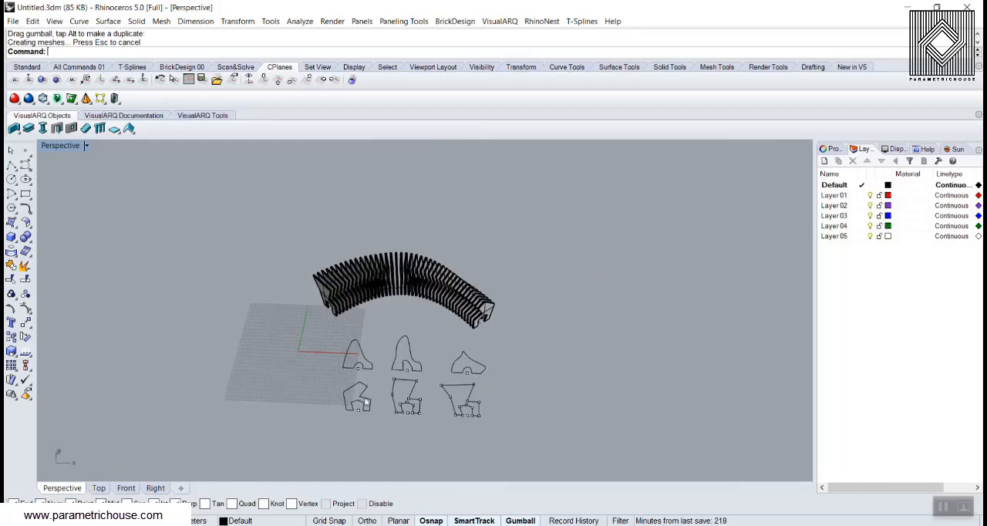
pyautogui.scroll(4, 379, 395)
pyautogui.moveTo(410, 351); pyautogui.dragTo(244, 328, button='right')
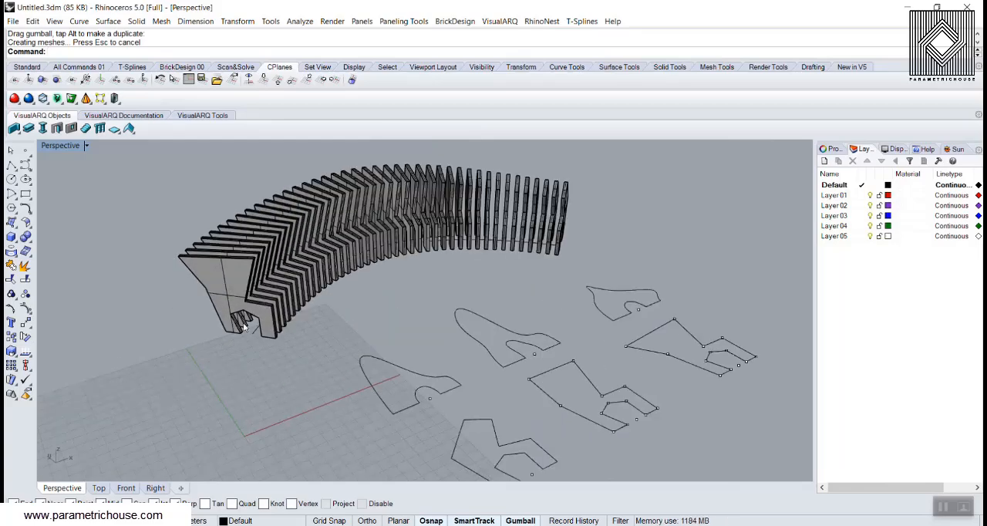
pyautogui.scroll(-4, 426, 270)
pyautogui.scroll(8, 356, 263)
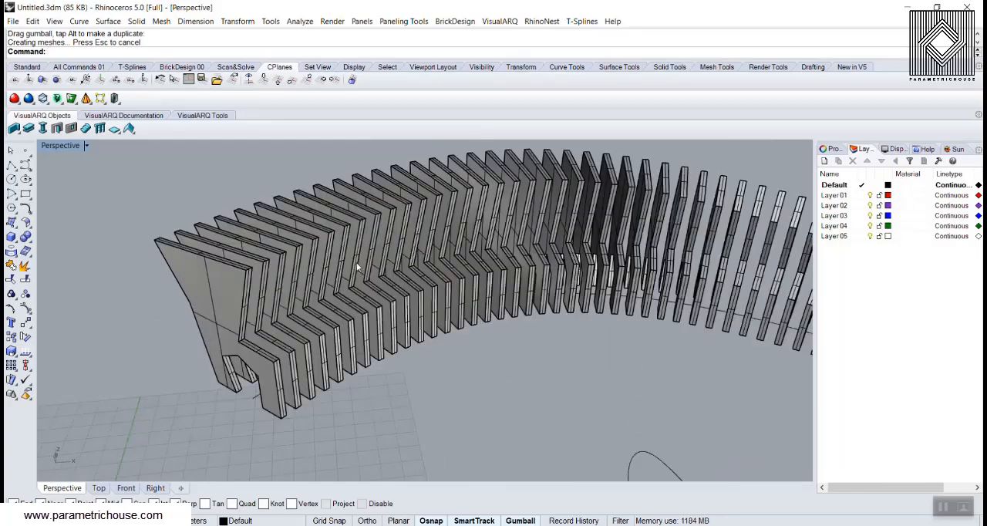
pyautogui.moveTo(447, 280); pyautogui.dragTo(517, 306, button='right')
pyautogui.scroll(5, 524, 307)
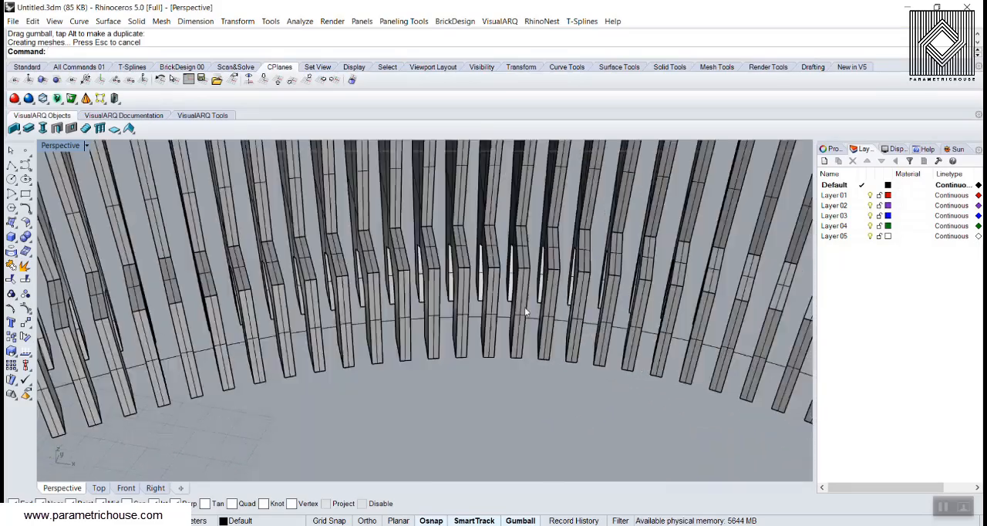
pyautogui.scroll(-5, 446, 325)
pyautogui.moveTo(371, 354); pyautogui.dragTo(363, 240, button='right')
pyautogui.scroll(-5, 309, 372)
pyautogui.moveTo(356, 242); pyautogui.dragTo(378, 287, button='right')
pyautogui.scroll(-5, 340, 276)
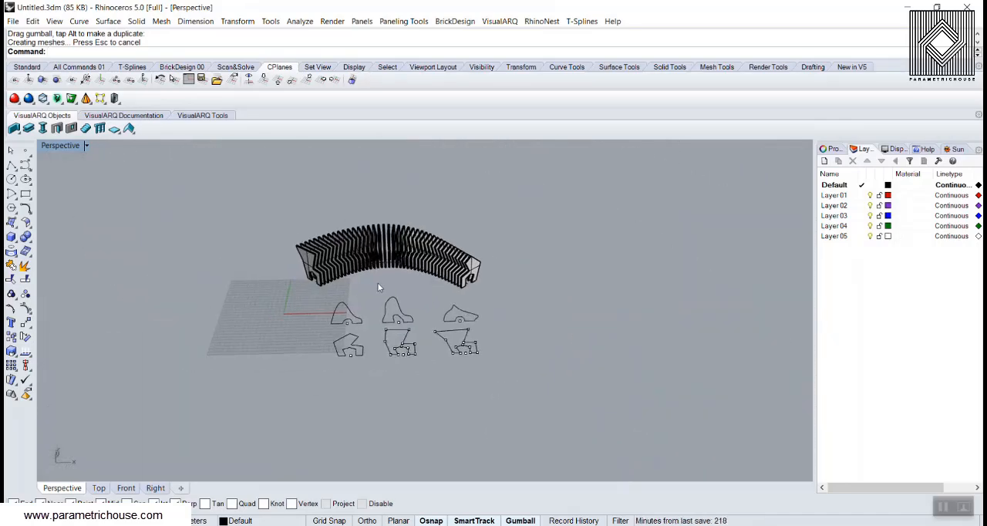